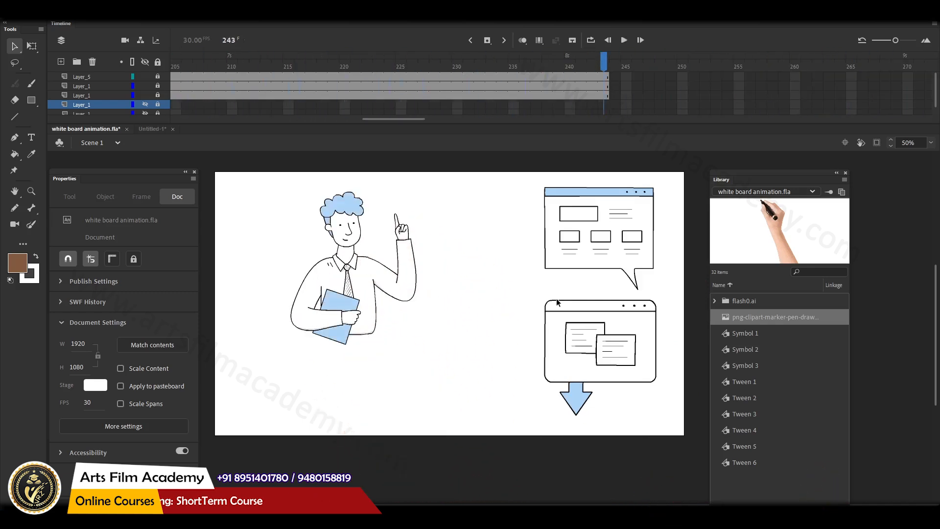
Play back the finished whiteboard animation and return the playhead to frame 1 to review the hand-drawn reveal.
{"action": "key", "text": "Return"}
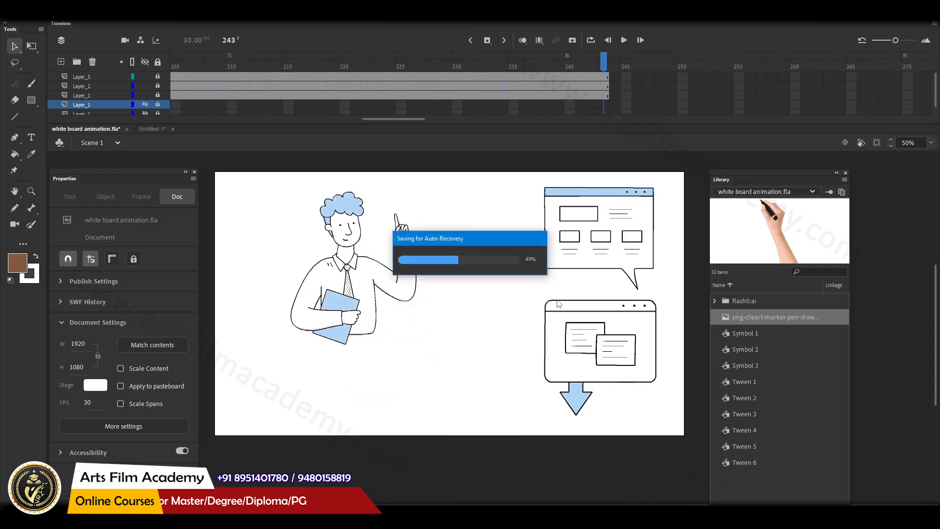
{"action": "key", "text": "Return"}
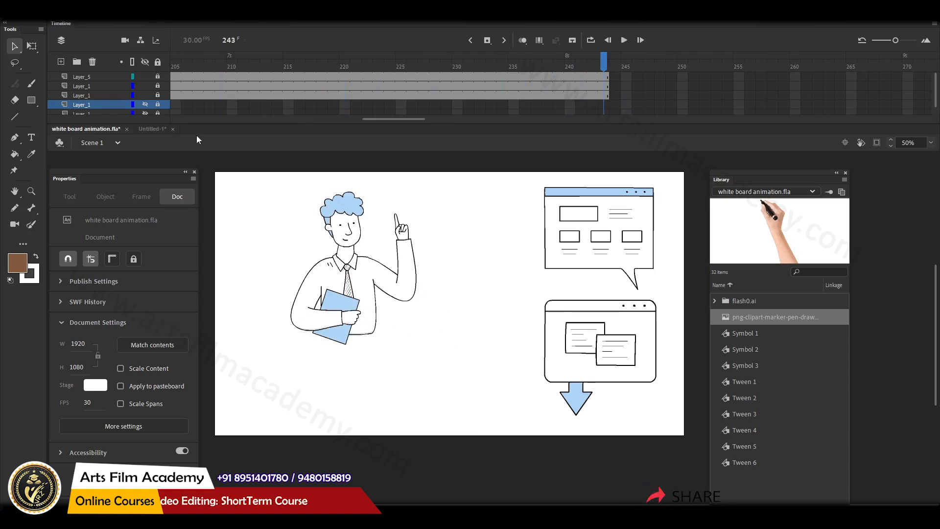
{"action": "left_click_drag", "start_coordinate": [262, 64], "coordinate": [64, 85]}
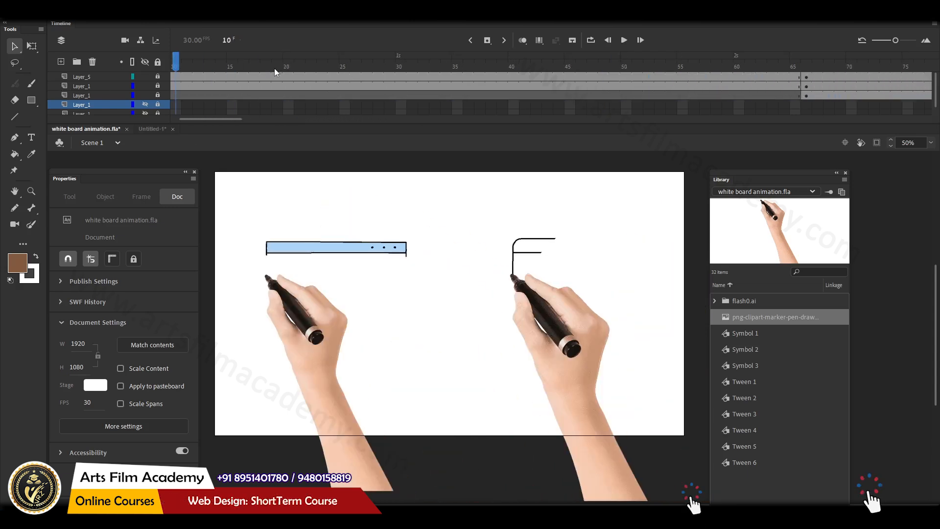
{"action": "left_click_drag", "start_coordinate": [275, 69], "coordinate": [147, 73]}
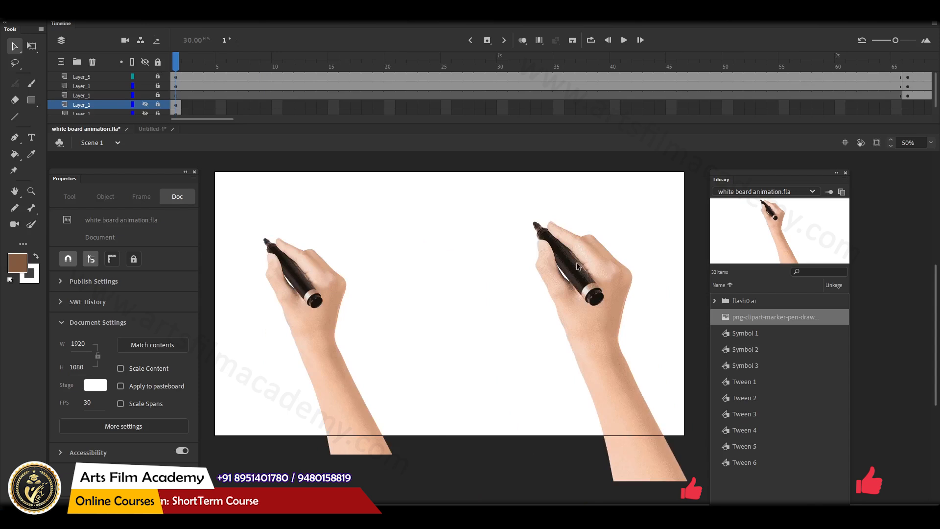
In the Untitled-1 document, enlarge the browser-window and arrow artwork about its centre to about 657 by 680 px.
{"action": "left_click", "coordinate": [147, 131]}
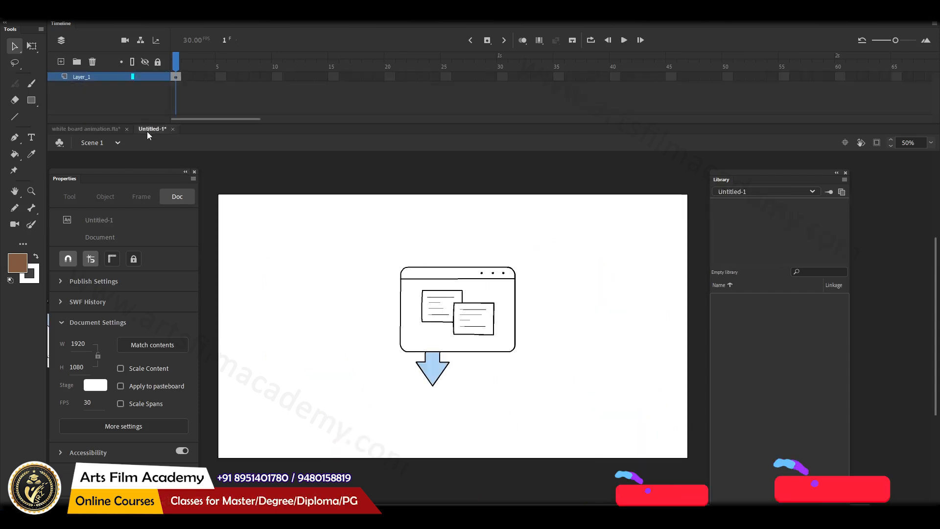
{"action": "key", "text": "ctrl+a"}
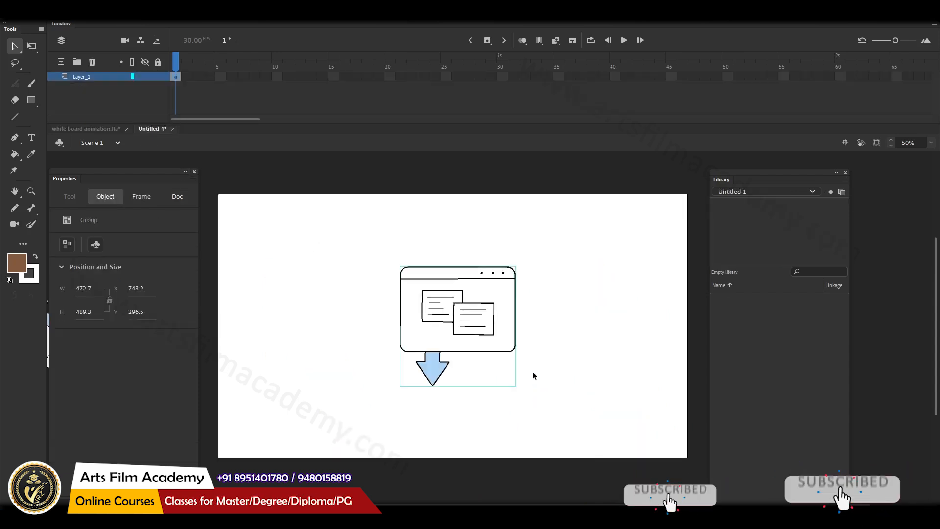
{"action": "key", "text": "q"}
{"action": "left_click_drag", "start_coordinate": [515, 266], "coordinate": [538, 243]}
{"action": "left_click", "coordinate": [580, 279]}
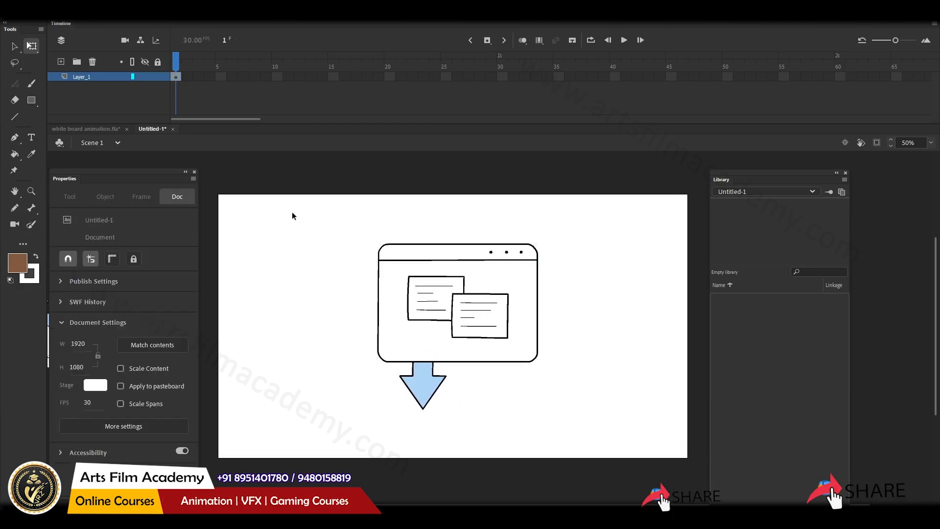
{"action": "left_click_drag", "start_coordinate": [292, 212], "coordinate": [567, 447]}
{"action": "left_click", "coordinate": [566, 428]}
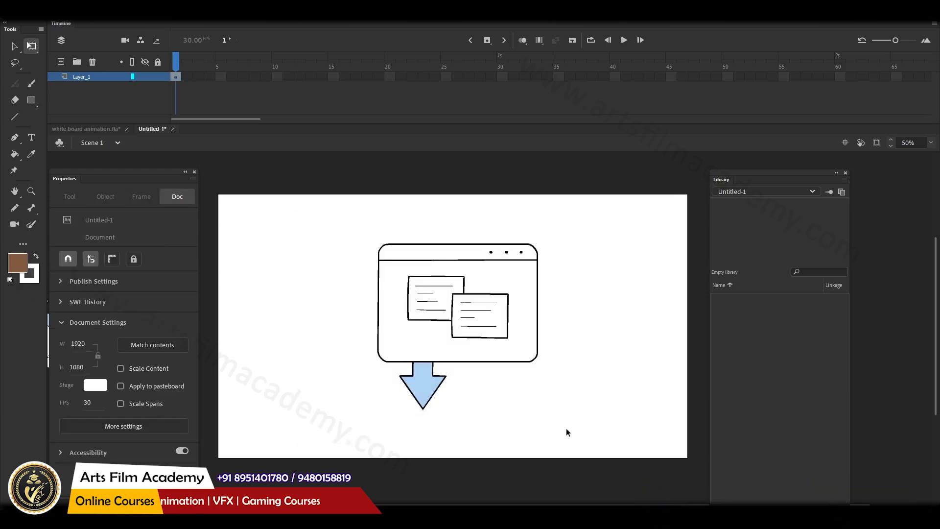
Convert the browser-window artwork to a graphic symbol named Symbol 1.
{"action": "left_click", "coordinate": [478, 337]}
{"action": "right_click", "coordinate": [478, 337]}
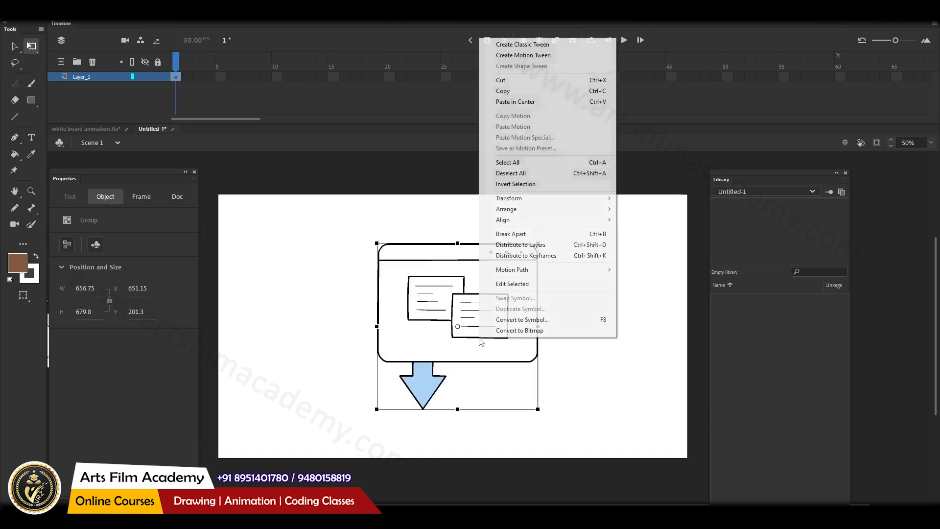
{"action": "left_click", "coordinate": [557, 319]}
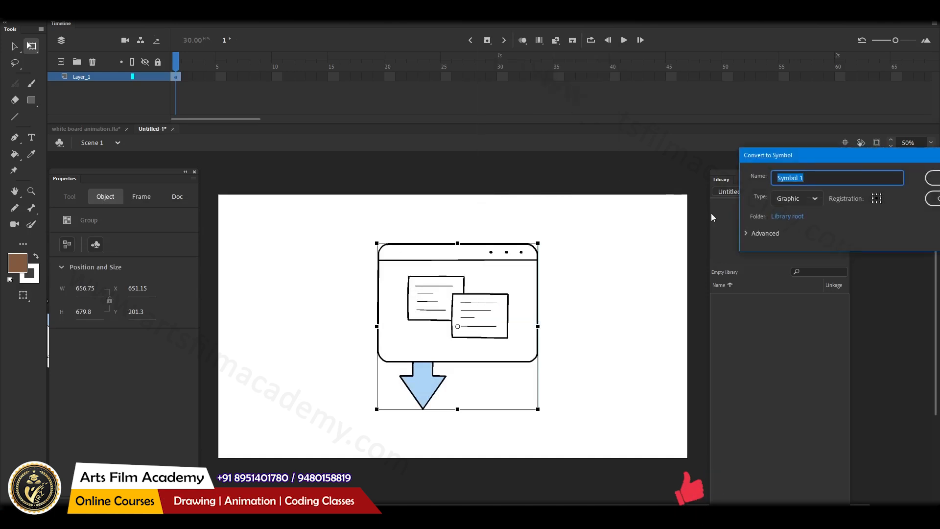
{"action": "left_click", "coordinate": [934, 180]}
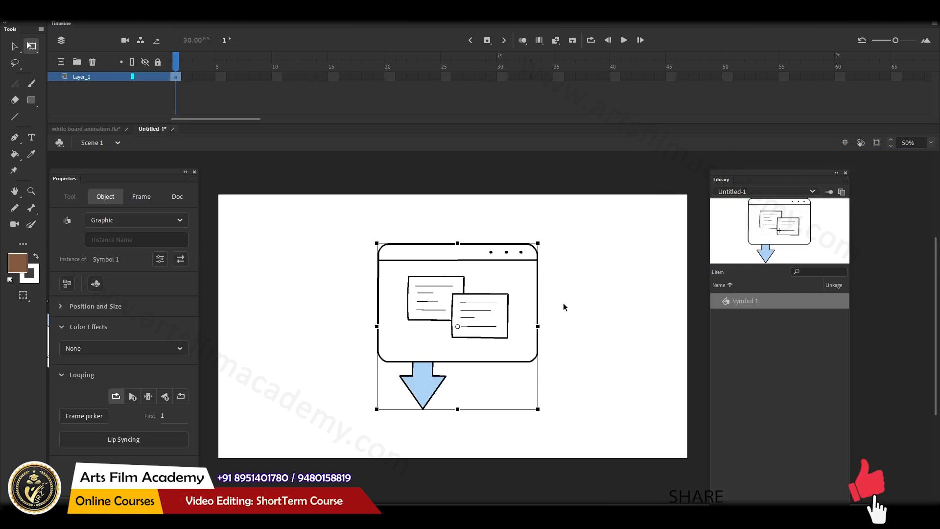
{"action": "left_click", "coordinate": [564, 307]}
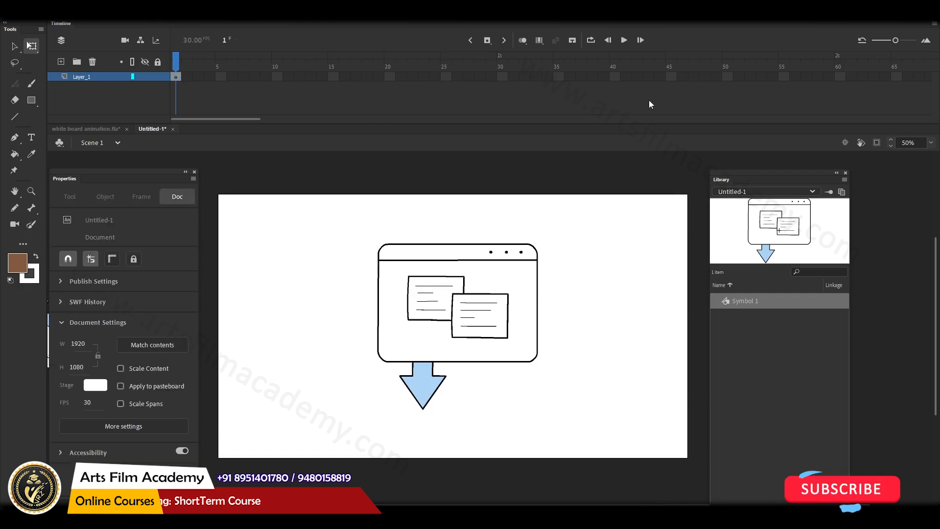
Extend the artwork layer's duration to frame 55.
{"action": "left_click", "coordinate": [672, 76]}
{"action": "key", "text": "F5"}
{"action": "left_click", "coordinate": [780, 80]}
{"action": "key", "text": "F5"}
{"action": "left_click", "coordinate": [609, 217]}
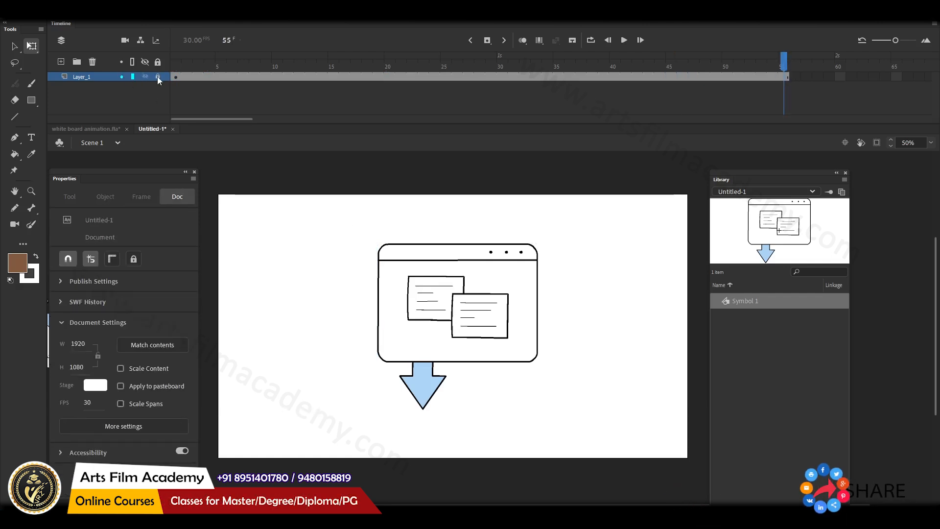
Add a layer above the artwork and draw a tall, narrow brown rectangle just beside the browser window's left edge.
{"action": "left_click", "coordinate": [62, 62]}
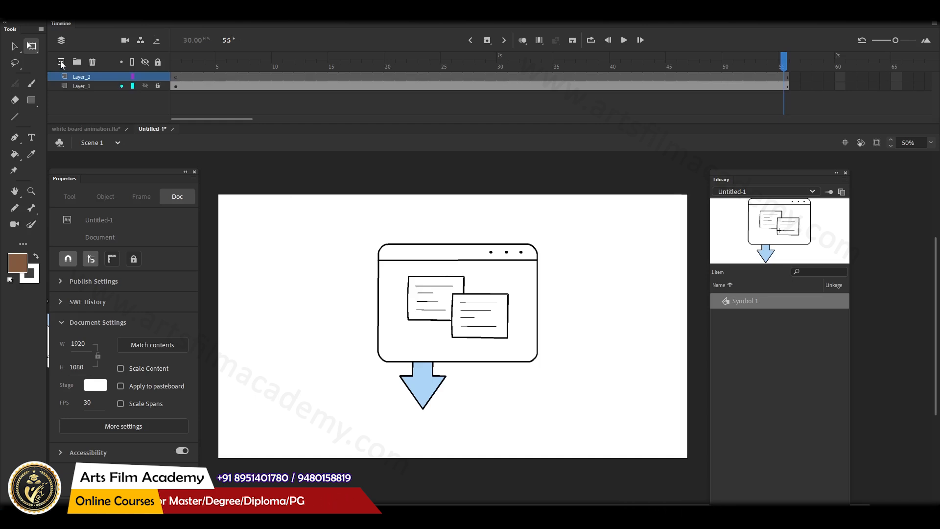
{"action": "left_click", "coordinate": [32, 102]}
{"action": "left_click_drag", "start_coordinate": [348, 228], "coordinate": [373, 388]}
{"action": "key", "text": "v"}
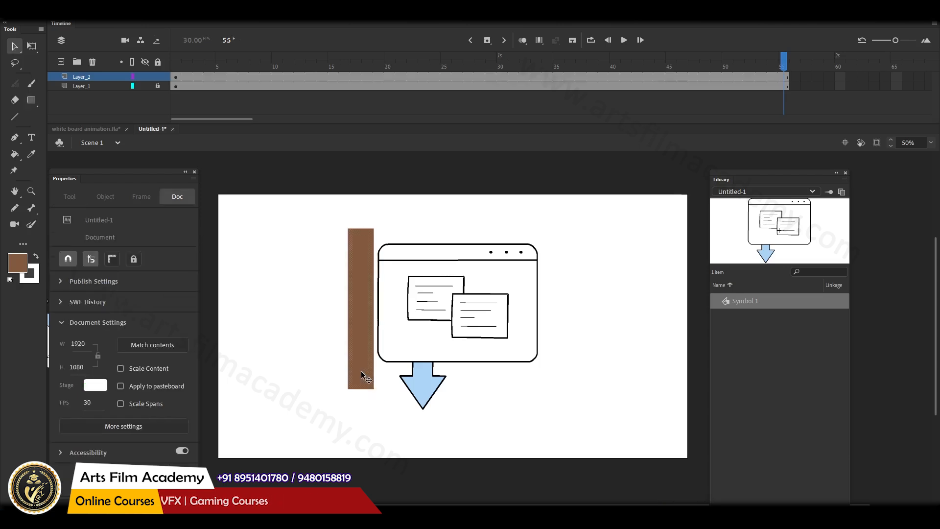
Apply a classic tween to the rectangle on Layer_2 and insert a keyframe at frame 20.
{"action": "left_click", "coordinate": [361, 371]}
{"action": "left_click", "coordinate": [321, 77]}
{"action": "right_click", "coordinate": [321, 77]}
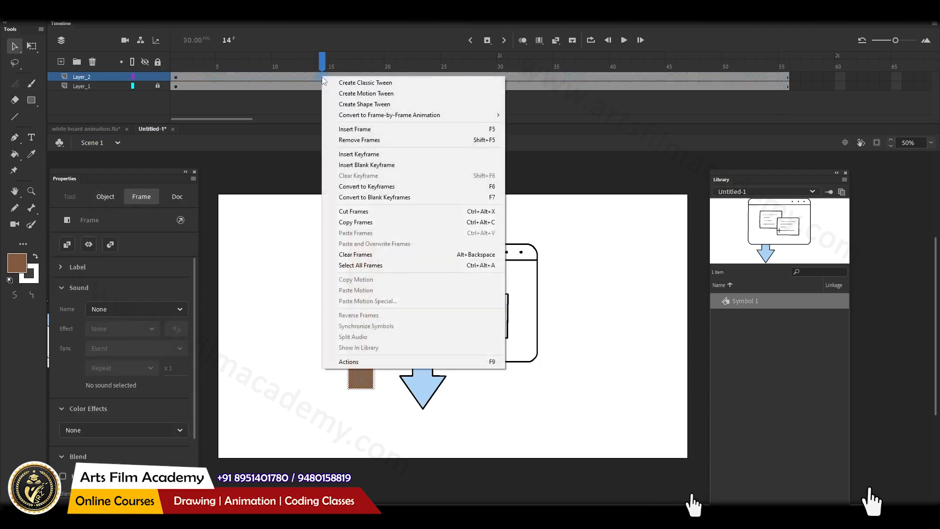
{"action": "left_click", "coordinate": [353, 81]}
{"action": "left_click", "coordinate": [390, 77]}
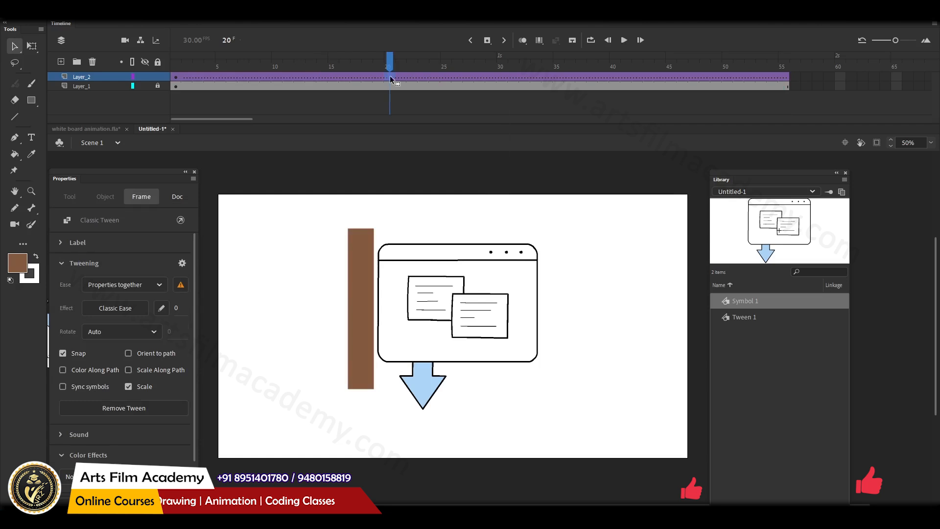
{"action": "key", "text": "F6"}
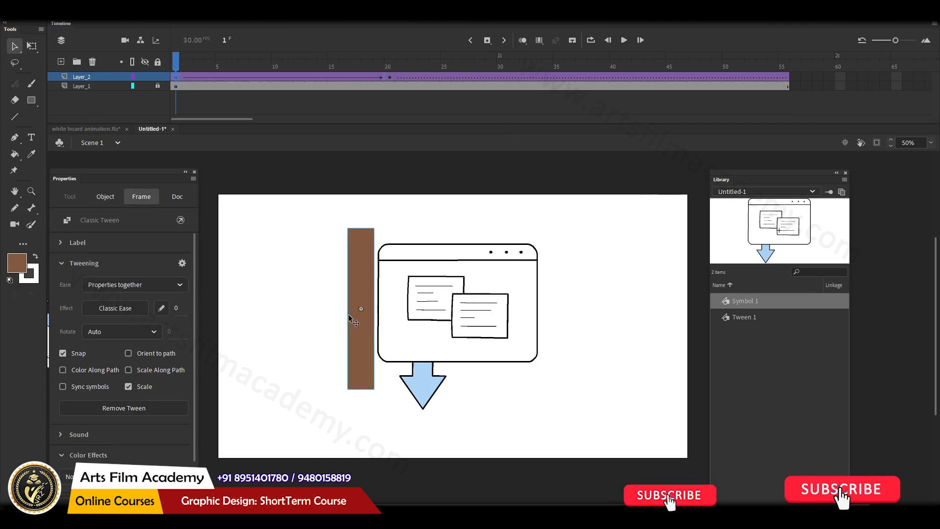
Move the rectangle's transformation point to its left edge at frame 1, and widen it at frame 20 to span the browser window.
{"action": "left_click", "coordinate": [348, 314]}
{"action": "key", "text": "q"}
{"action": "left_click_drag", "start_coordinate": [346, 307], "coordinate": [347, 308]}
{"action": "left_click", "coordinate": [390, 78]}
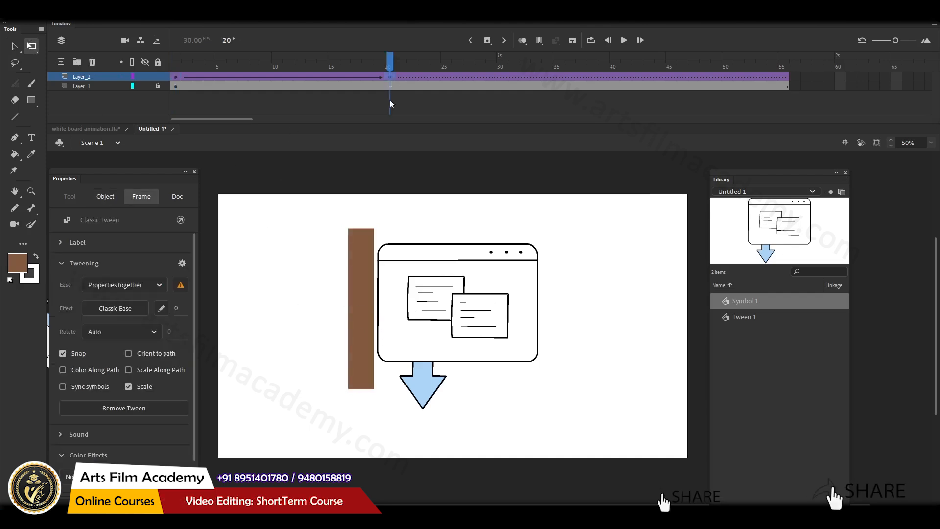
{"action": "left_click_drag", "start_coordinate": [362, 309], "coordinate": [559, 308]}
{"action": "left_click_drag", "start_coordinate": [460, 68], "coordinate": [129, 71]}
{"action": "key", "text": "Return"}
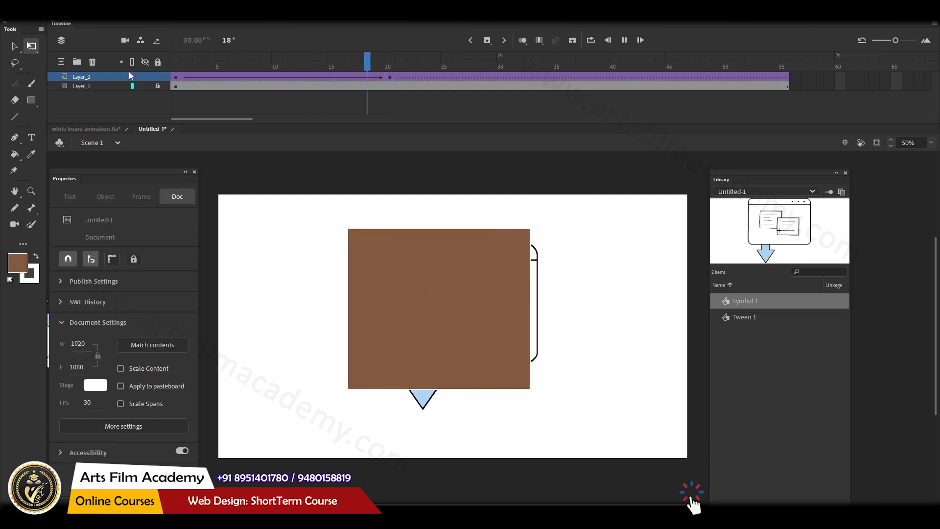
Stretch the rectangle downward at frame 20 to cover the blue arrow too, and play the tween.
{"action": "left_click_drag", "start_coordinate": [149, 72], "coordinate": [393, 96]}
{"action": "mouse_move", "coordinate": [453, 389]}
{"action": "left_mouse_down"}
{"action": "mouse_move", "coordinate": [453, 404]}
{"action": "mouse_move", "coordinate": [466, 385]}
{"action": "mouse_move", "coordinate": [467, 395]}
{"action": "left_mouse_up"}
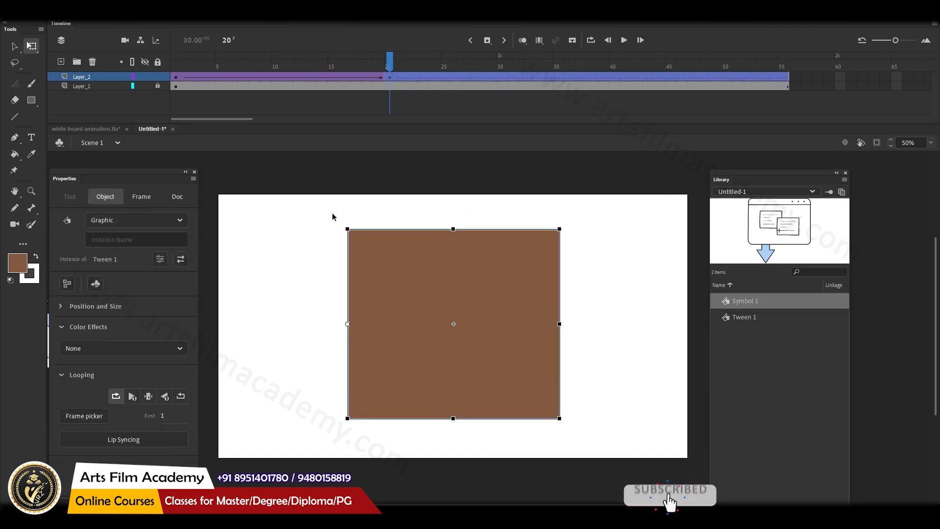
{"action": "left_click_drag", "start_coordinate": [307, 65], "coordinate": [104, 88]}
{"action": "key", "text": "Return"}
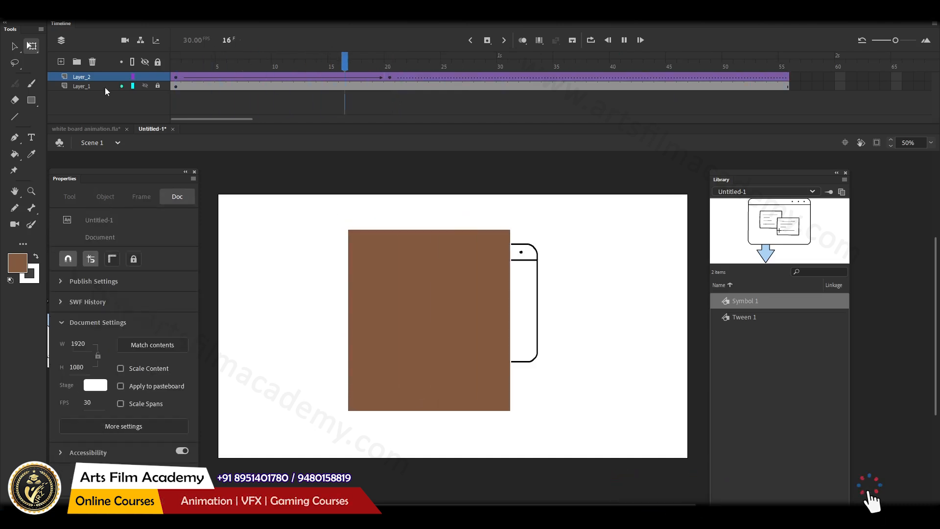
Turn Layer_2 into a mask for the artwork layer and play the masked reveal from frame 1.
{"action": "right_click", "coordinate": [99, 76]}
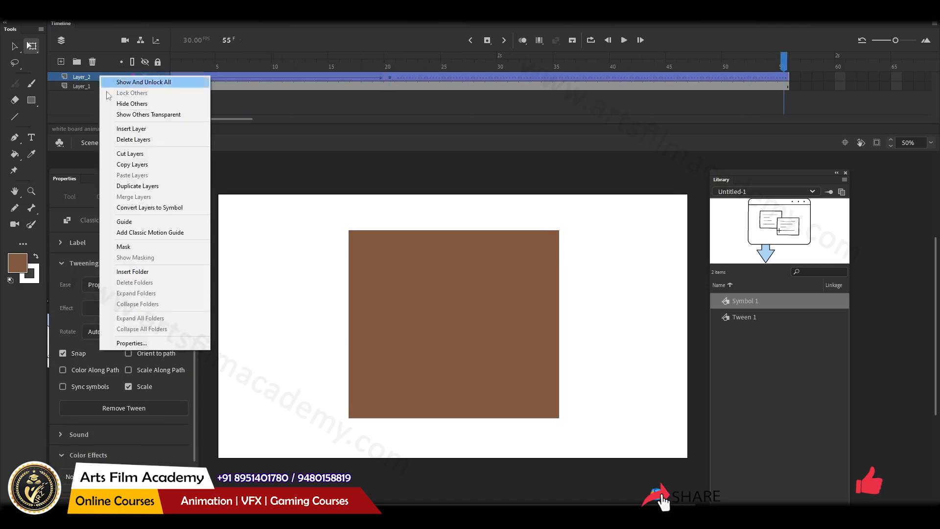
{"action": "left_click", "coordinate": [145, 246]}
{"action": "key", "text": "Return"}
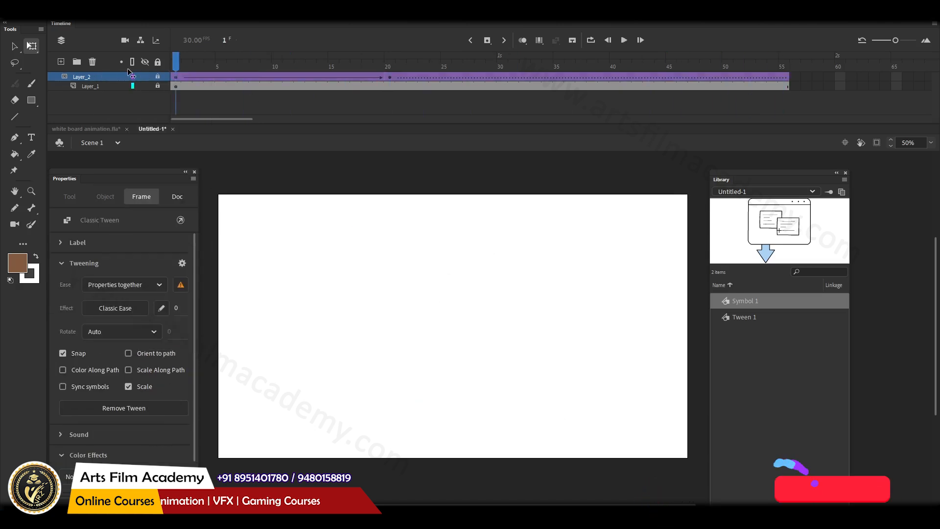
{"action": "left_click", "coordinate": [175, 70]}
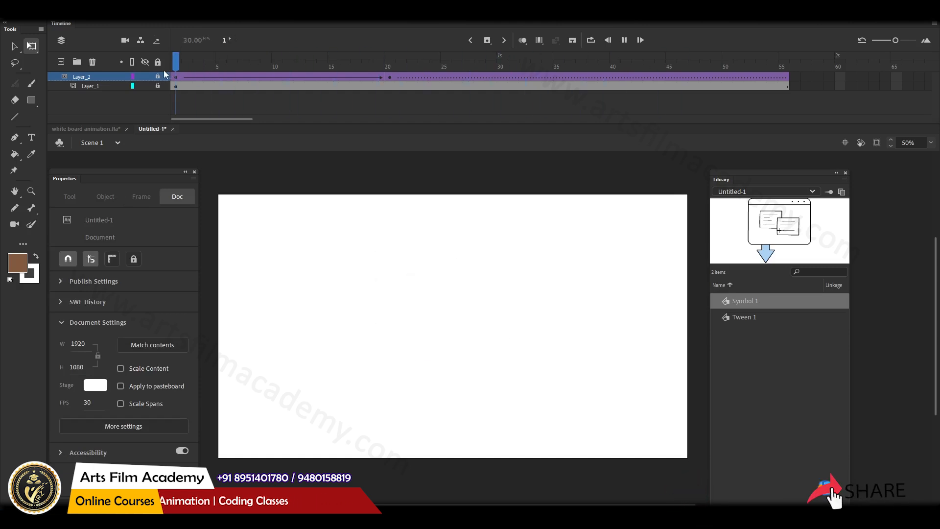
{"action": "left_click", "coordinate": [177, 70]}
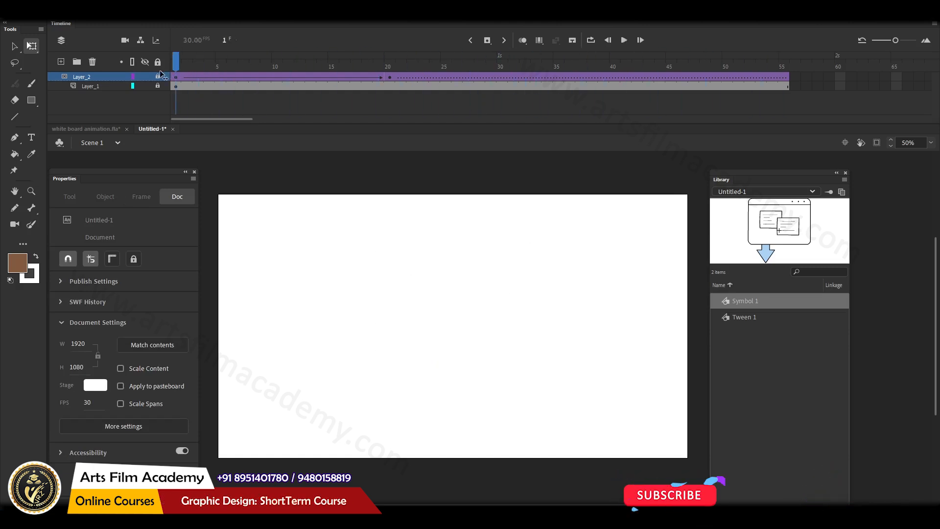
{"action": "key", "text": "Return"}
{"action": "key", "text": "Return"}
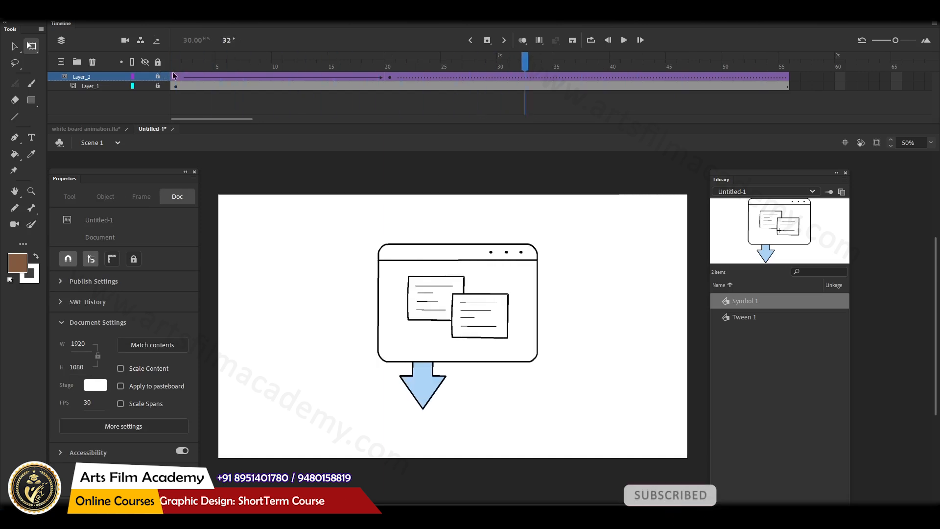
Tilt the mask rectangle diagonally over the artwork's upper-left corner at frame 1, and rotate it into a diamond covering the artwork at frame 20.
{"action": "left_click", "coordinate": [175, 77]}
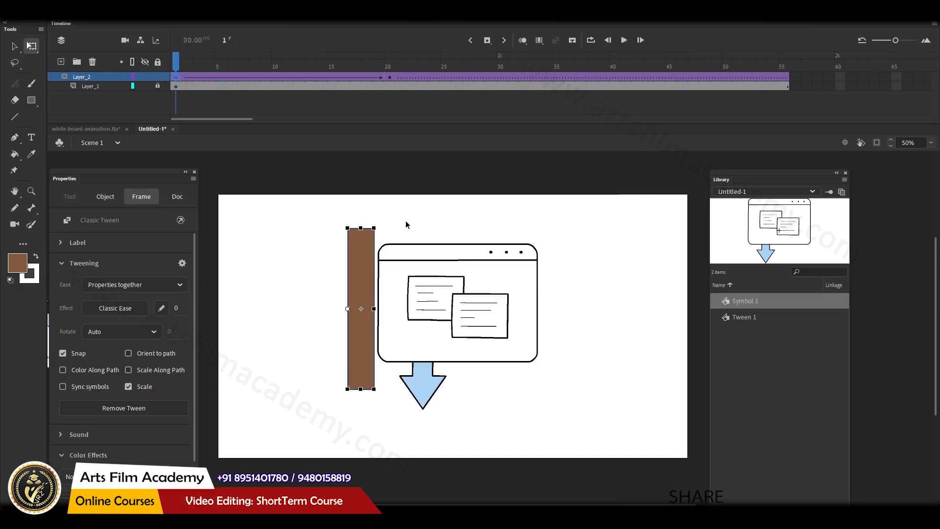
{"action": "left_click_drag", "start_coordinate": [383, 227], "coordinate": [428, 234]}
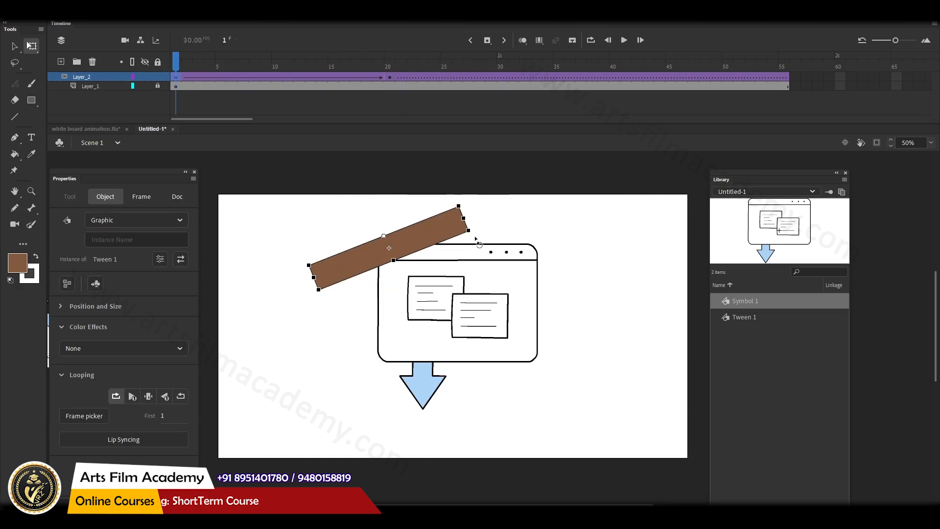
{"action": "left_click", "coordinate": [390, 77]}
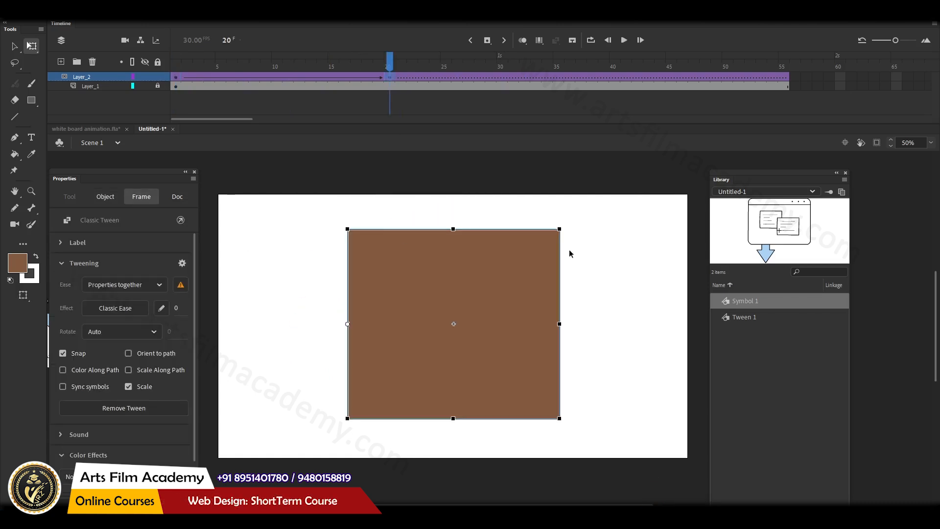
{"action": "left_click_drag", "start_coordinate": [568, 239], "coordinate": [571, 406]}
{"action": "left_click_drag", "start_coordinate": [466, 384], "coordinate": [516, 307]}
{"action": "left_click_drag", "start_coordinate": [533, 256], "coordinate": [547, 243]}
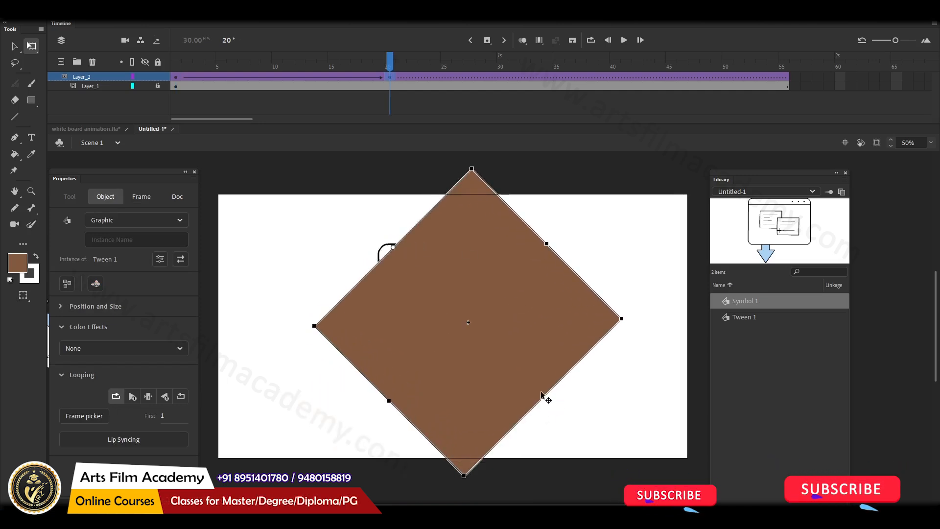
{"action": "left_click_drag", "start_coordinate": [543, 397], "coordinate": [519, 375]}
Shift the tilted mask bar clear of the artwork's upper-left corner at frame 1, and play the diagonal reveal with the mask locked.
{"action": "left_click_drag", "start_coordinate": [344, 69], "coordinate": [164, 68]}
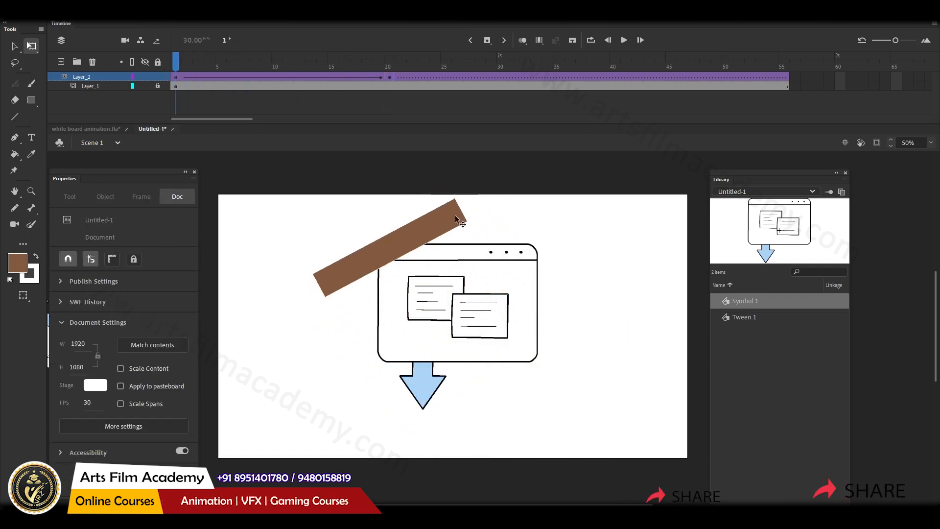
{"action": "left_click", "coordinate": [458, 217]}
{"action": "left_click_drag", "start_coordinate": [475, 224], "coordinate": [419, 206]}
{"action": "left_click", "coordinate": [157, 76]}
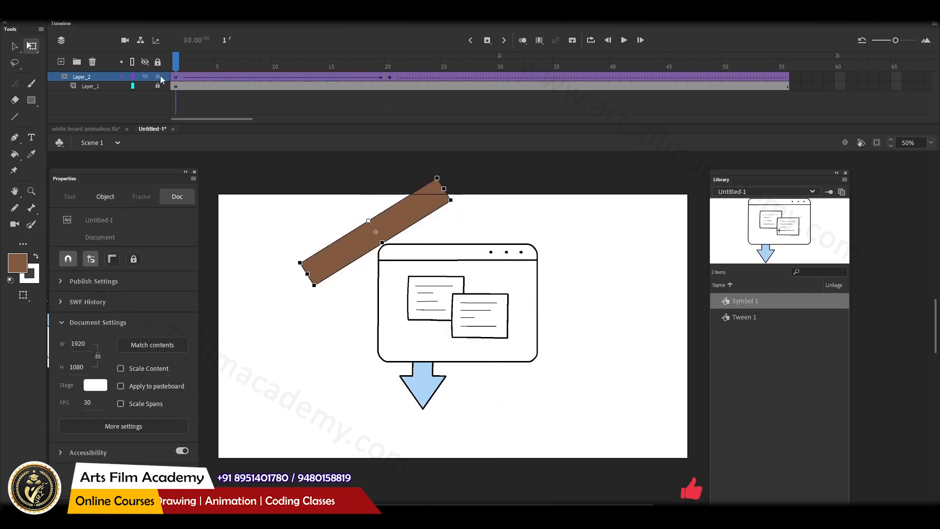
{"action": "key", "text": "Return"}
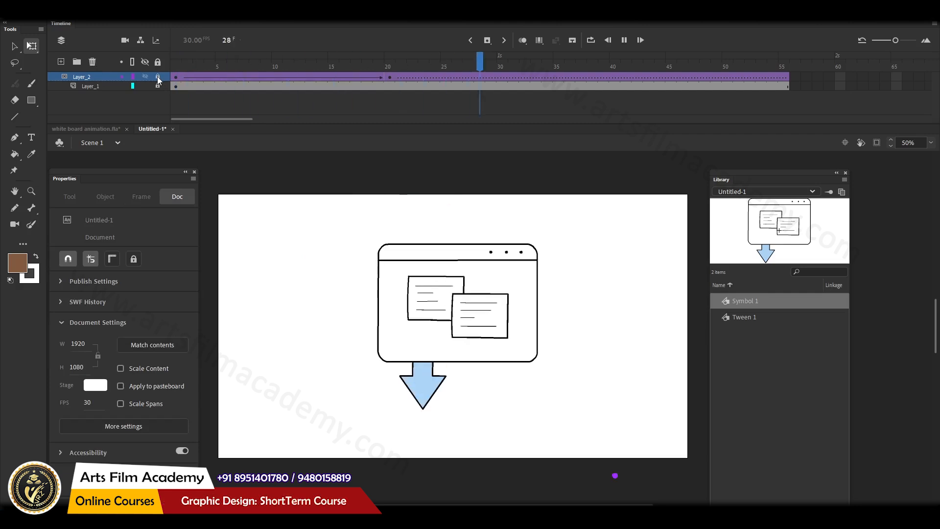
{"action": "key", "text": "Return"}
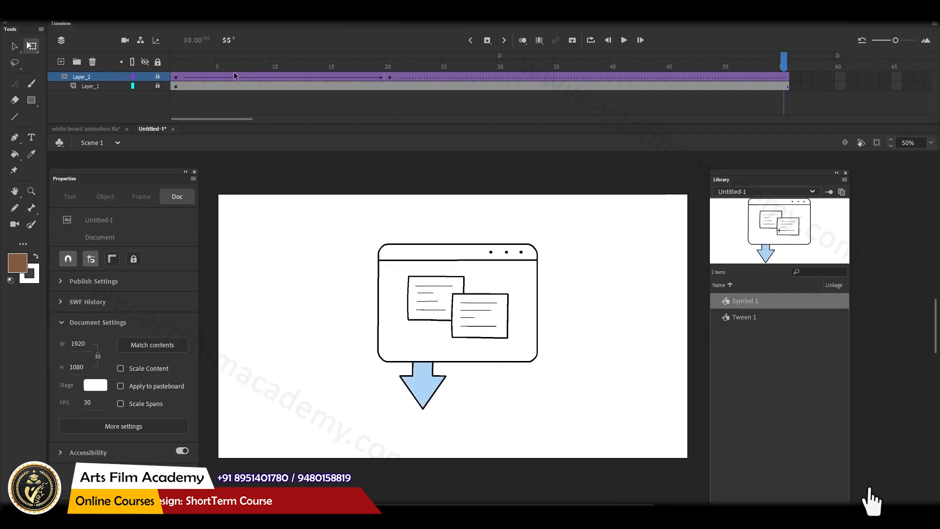
Replay the diagonal masked reveal from frame 1 several times.
{"action": "left_click", "coordinate": [175, 71]}
{"action": "key", "text": "Return"}
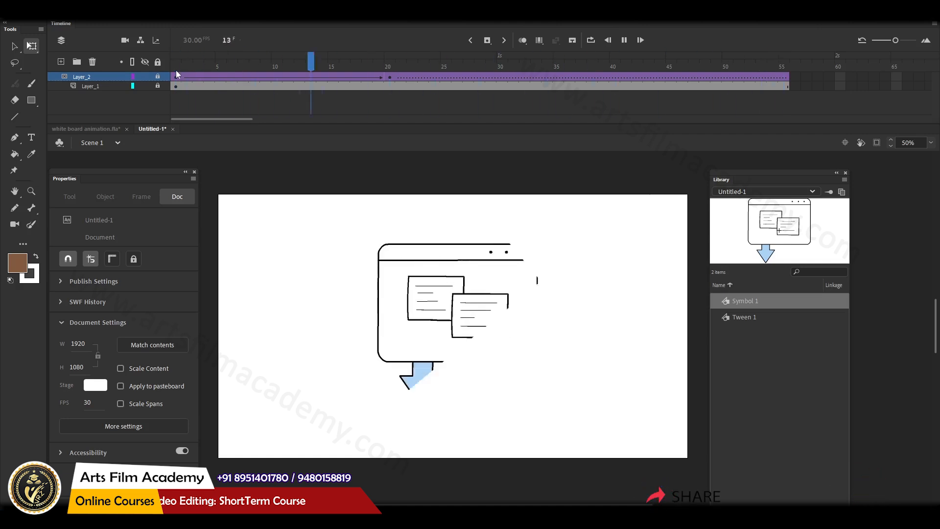
{"action": "mouse_move", "coordinate": [176, 70]}
{"action": "left_mouse_down"}
{"action": "mouse_move", "coordinate": [209, 69]}
{"action": "mouse_move", "coordinate": [161, 74]}
{"action": "left_mouse_up"}
{"action": "key", "text": "Return"}
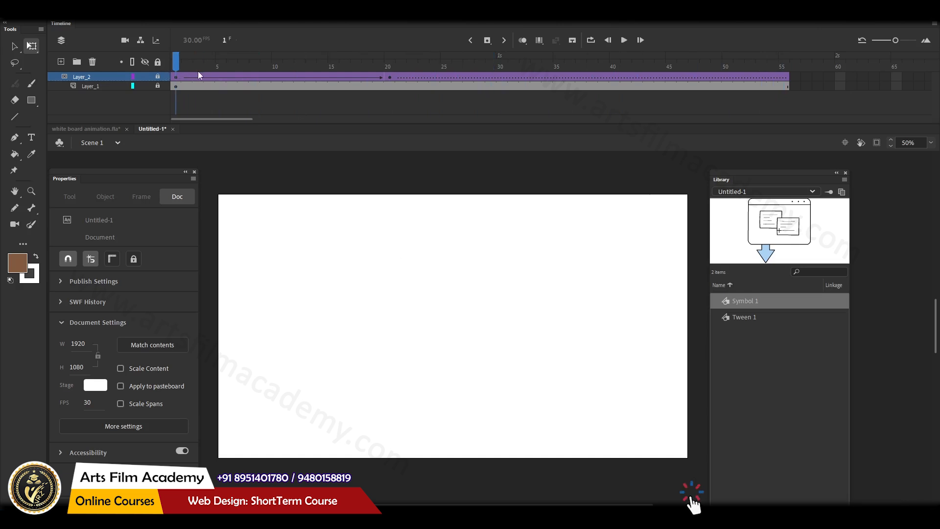
{"action": "key", "text": "Return"}
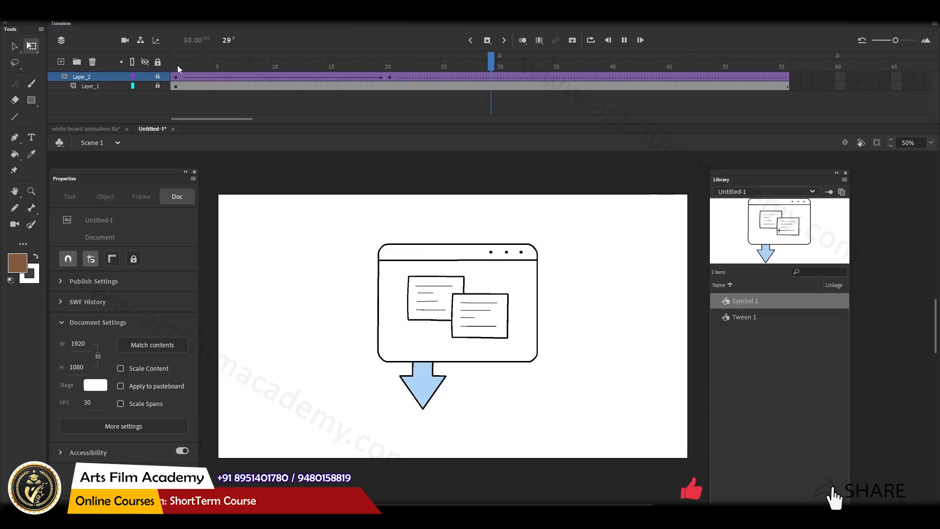
Add a new layer above the mask layer and delete the mask layer, Layer_2.
{"action": "left_click", "coordinate": [177, 65]}
{"action": "left_click", "coordinate": [60, 62]}
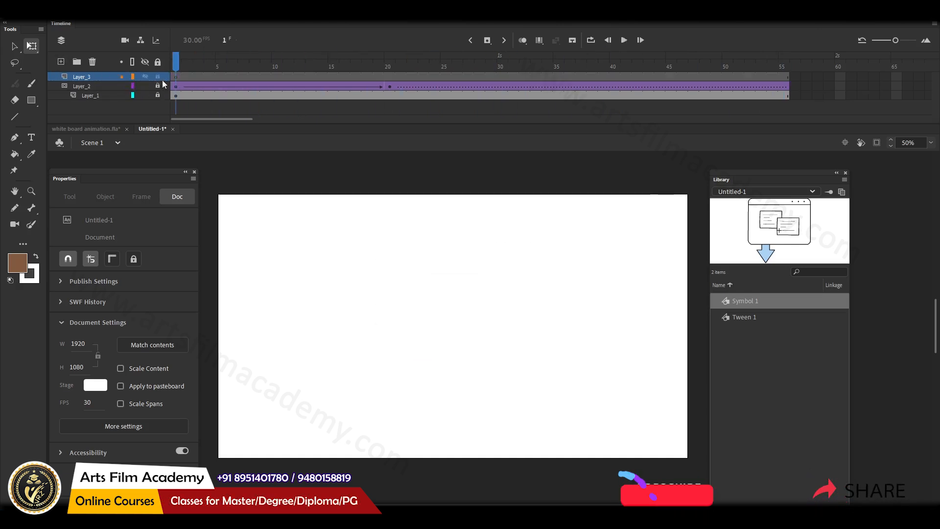
{"action": "mouse_move", "coordinate": [254, 78]}
{"action": "left_mouse_down"}
{"action": "mouse_move", "coordinate": [371, 98]}
{"action": "mouse_move", "coordinate": [178, 74]}
{"action": "mouse_move", "coordinate": [394, 98]}
{"action": "mouse_move", "coordinate": [152, 75]}
{"action": "mouse_move", "coordinate": [381, 102]}
{"action": "mouse_move", "coordinate": [165, 91]}
{"action": "left_mouse_up"}
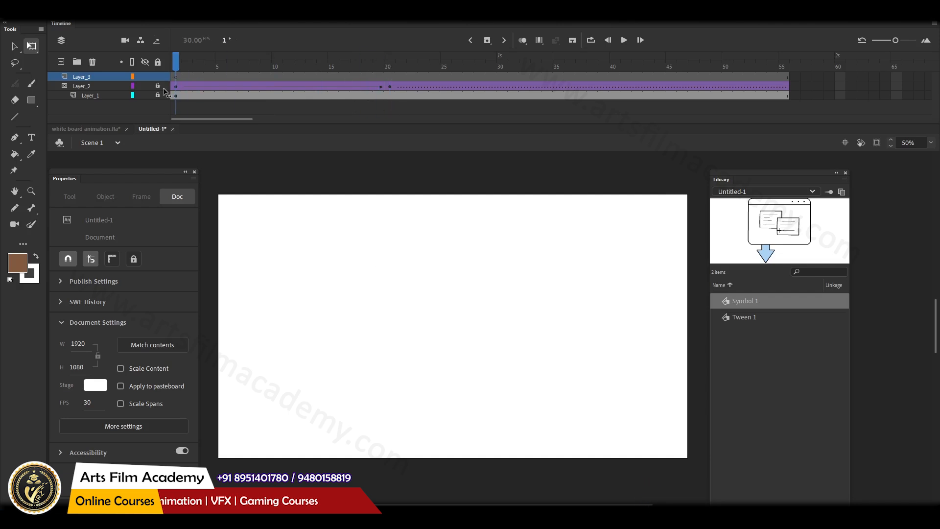
{"action": "left_click", "coordinate": [99, 83]}
{"action": "left_click", "coordinate": [93, 62]}
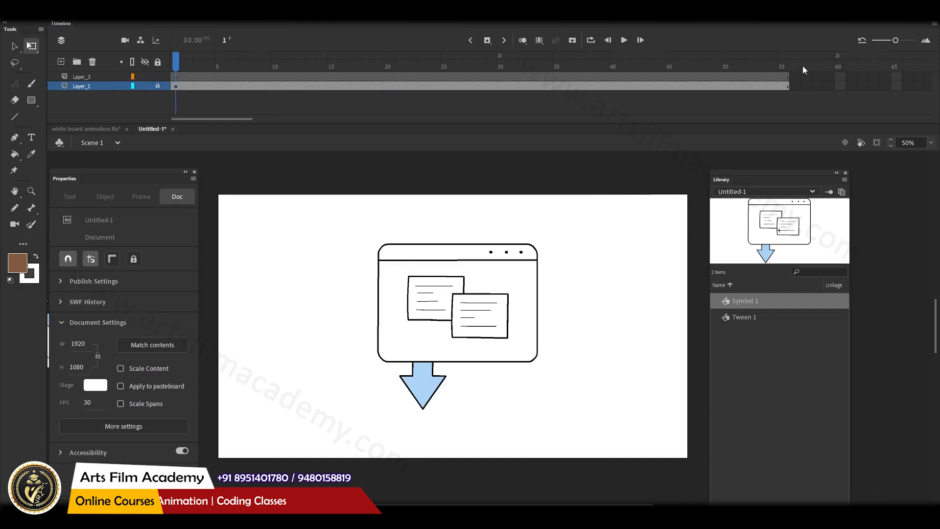
Remove all of Layer_3's frames from frame 2 onward, keeping only frame 1.
{"action": "left_click_drag", "start_coordinate": [785, 77], "coordinate": [189, 76]}
{"action": "right_click", "coordinate": [189, 76]}
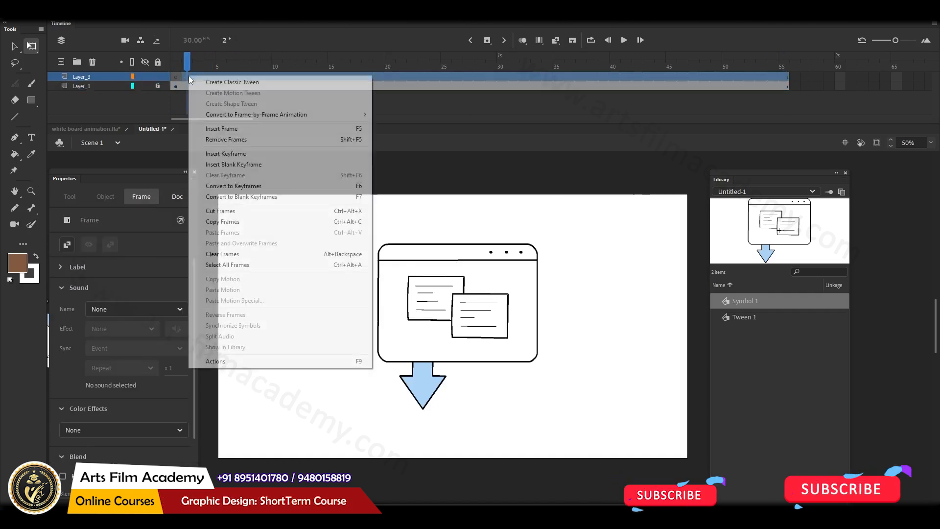
{"action": "left_click", "coordinate": [226, 139]}
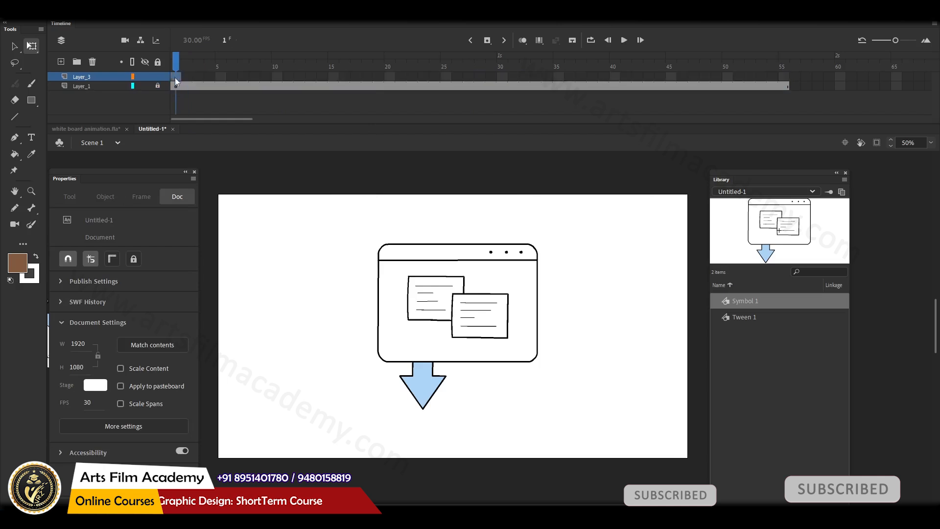
Set up the Classic Brush with a red fill for painting on frame 1 of Layer_3.
{"action": "left_click", "coordinate": [175, 78]}
{"action": "key", "text": "ctrl+1"}
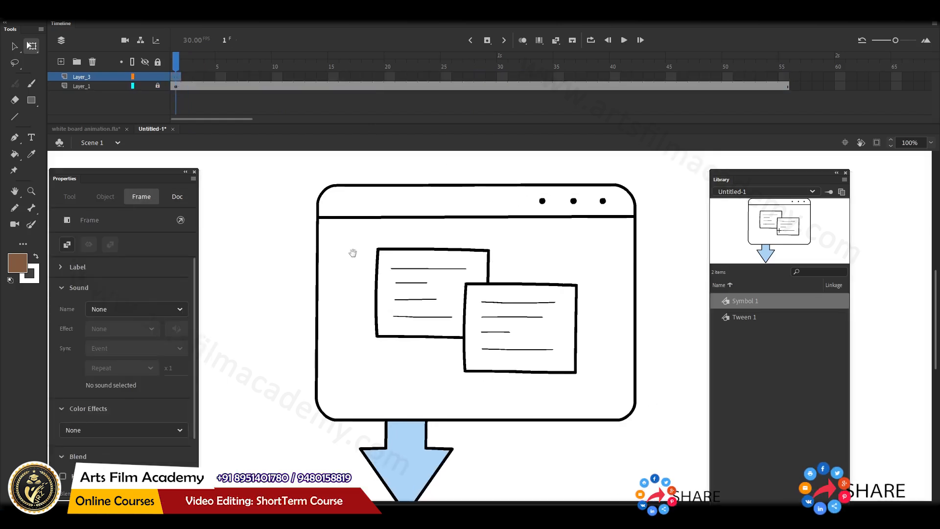
{"action": "left_click", "coordinate": [31, 100]}
{"action": "left_click", "coordinate": [65, 289]}
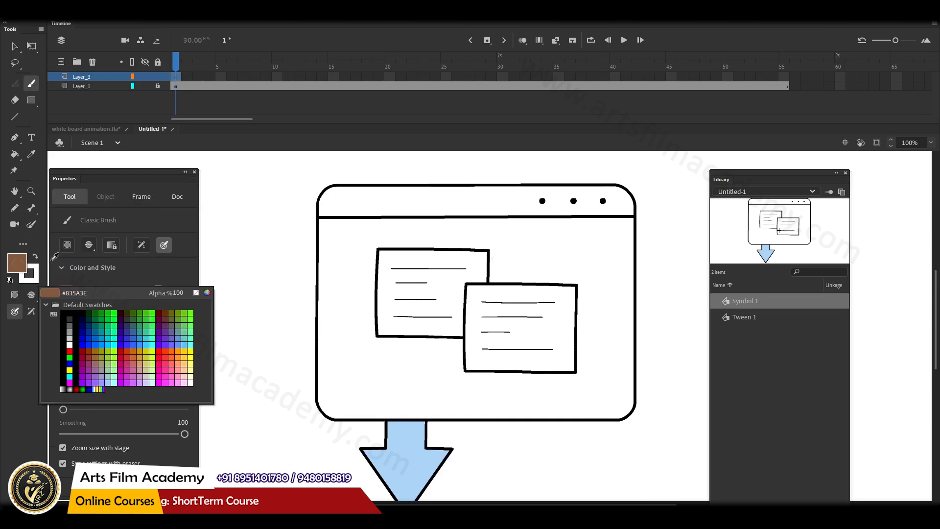
{"action": "left_click", "coordinate": [70, 351]}
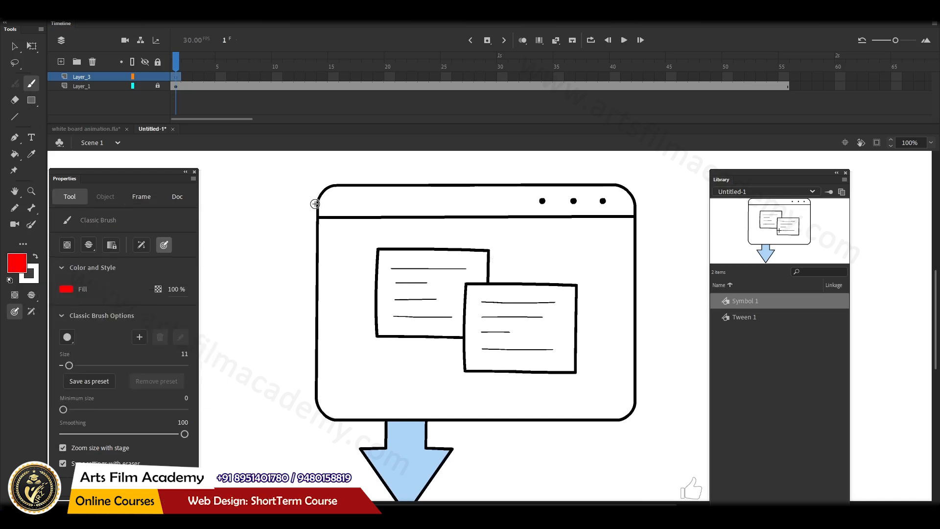
Increase the brush size to 41, testing it with red strokes across the window artwork's upper-left corner and undoing them.
{"action": "key", "text": "ctrl+z"}
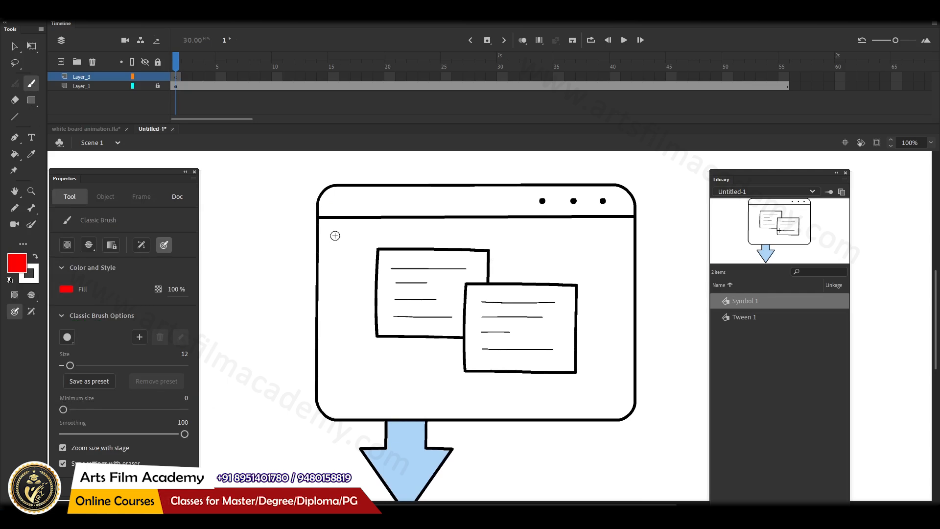
{"action": "left_click_drag", "start_coordinate": [352, 168], "coordinate": [298, 249]}
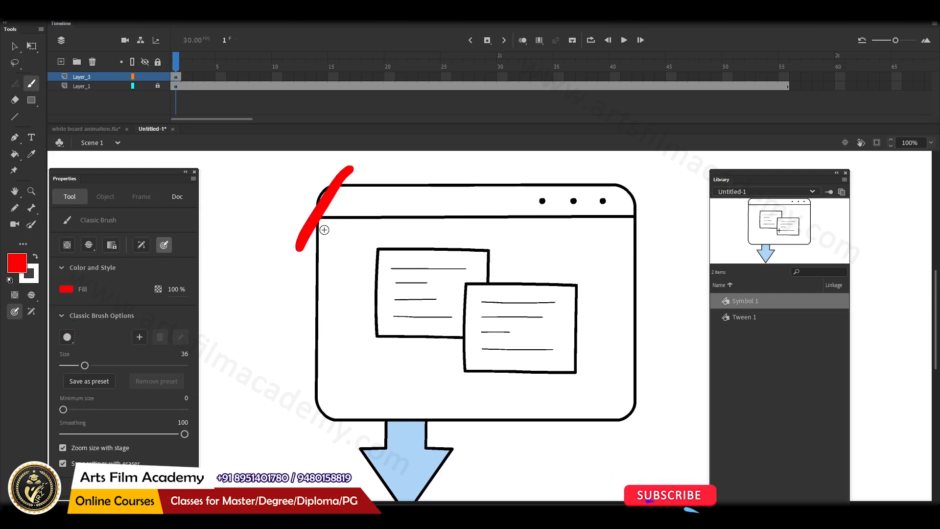
{"action": "key", "text": "]"}
{"action": "key", "text": "]"}
{"action": "key", "text": "]"}
{"action": "left_click_drag", "start_coordinate": [364, 156], "coordinate": [318, 256]}
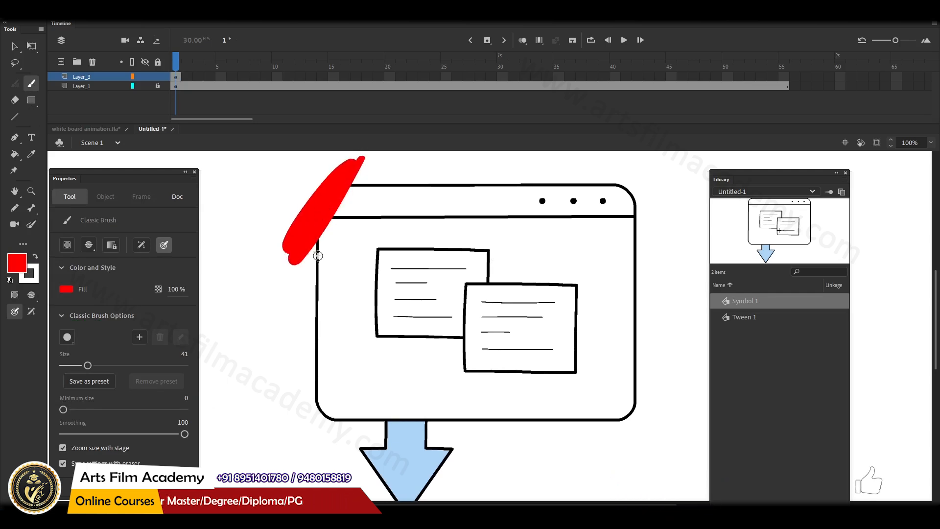
{"action": "key", "text": "ctrl+z"}
{"action": "key", "text": "ctrl+z"}
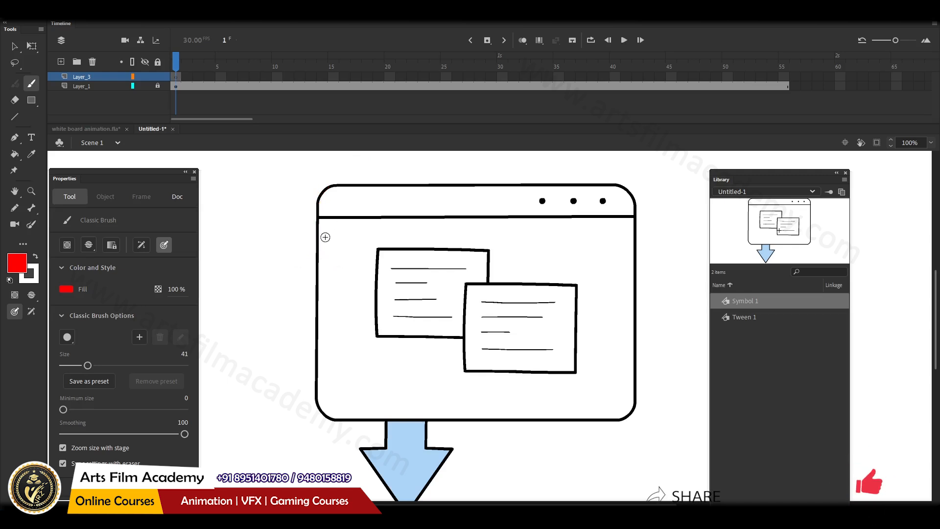
Shift the Library panel farther away from the window artwork.
{"action": "left_click_drag", "start_coordinate": [729, 174], "coordinate": [757, 170]}
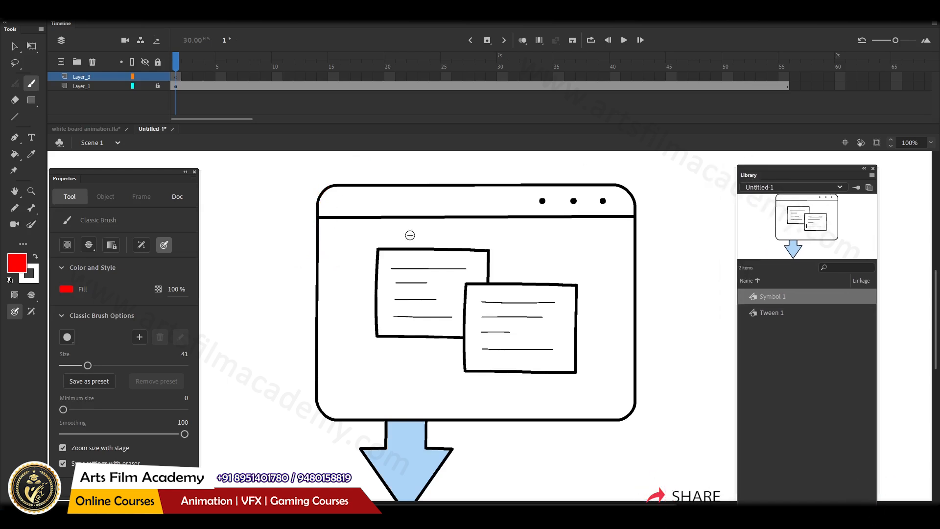
{"action": "left_click_drag", "start_coordinate": [407, 244], "coordinate": [404, 236]}
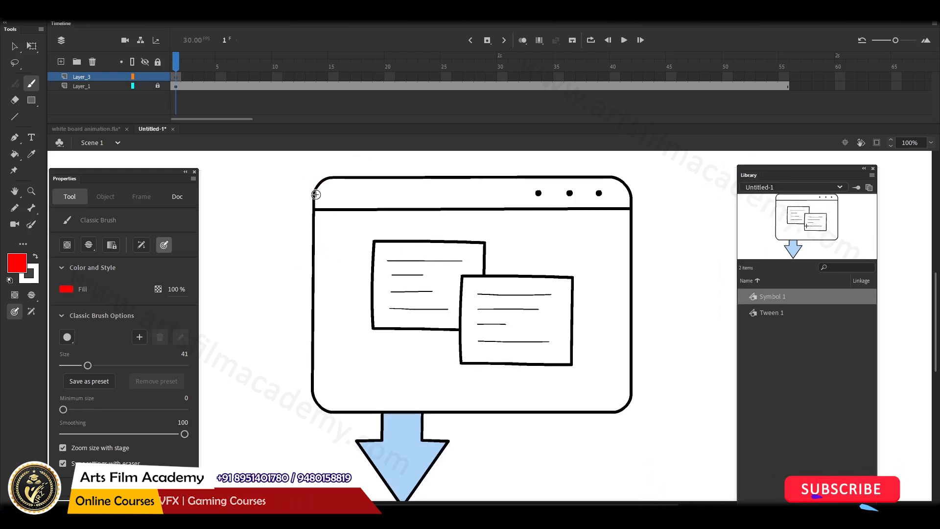
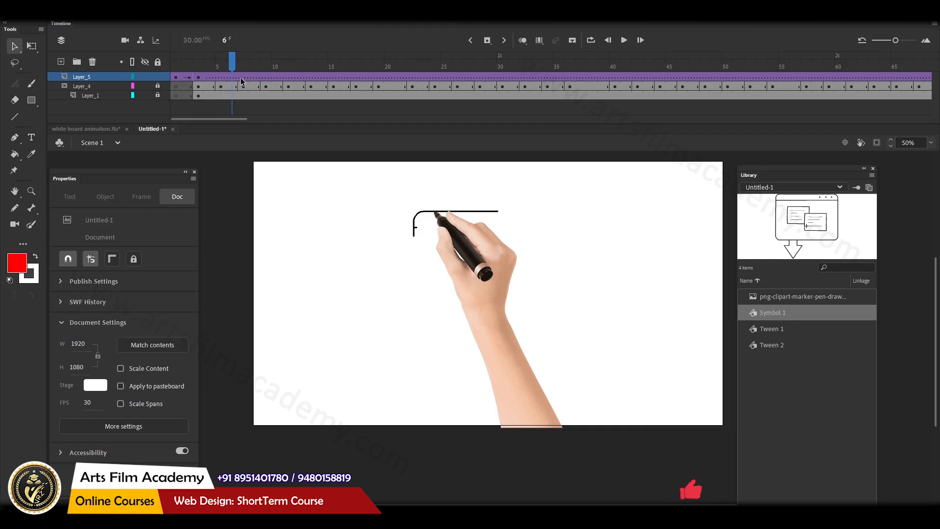
Insert a keyframe at frame 5 of Layer_5 and move the hand so the pen tip meets the end of the revealed top line.
{"action": "left_click", "coordinate": [222, 77]}
{"action": "key", "text": "F6"}
{"action": "left_click_drag", "start_coordinate": [496, 233], "coordinate": [555, 232]}
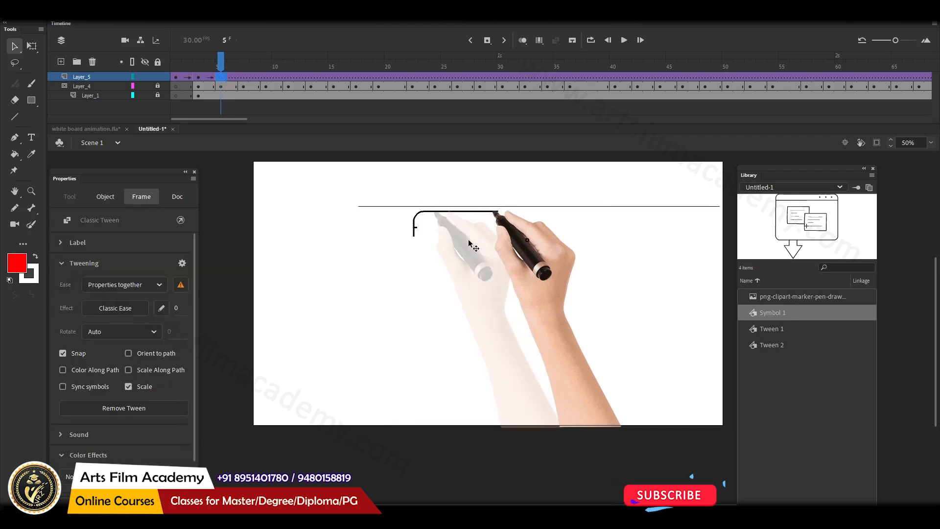
Step back and forth through the first frames to check the hand's movement against the revealed line.
{"action": "key", "text": "comma"}
{"action": "key", "text": "comma"}
{"action": "key", "text": "comma"}
{"action": "key", "text": "comma"}
{"action": "key", "text": "period"}
{"action": "key", "text": "period"}
{"action": "key", "text": "period"}
{"action": "key", "text": "period"}
{"action": "key", "text": "period"}
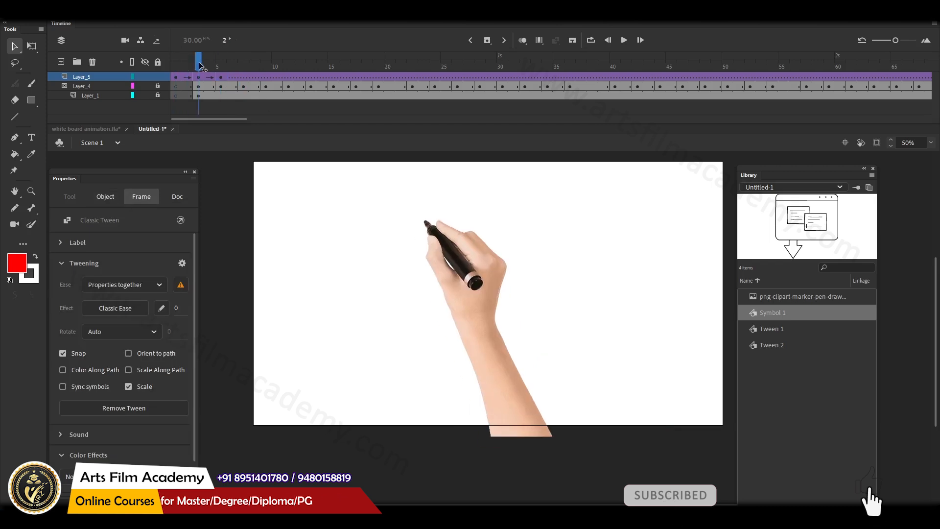
Move the hand to the end of the revealed top line at frame 7, and shift the Library panel clear of the stage.
{"action": "left_click", "coordinate": [244, 77]}
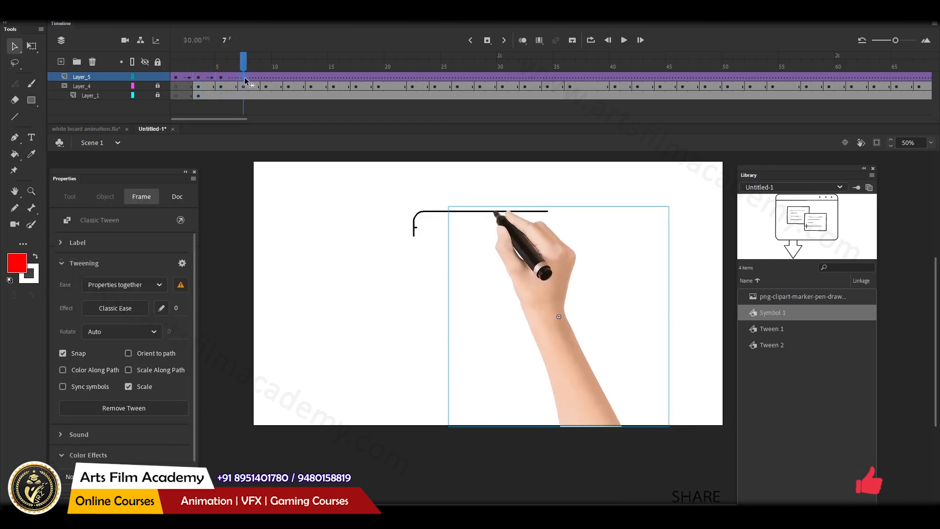
{"action": "left_click_drag", "start_coordinate": [542, 248], "coordinate": [592, 248]}
{"action": "left_click_drag", "start_coordinate": [746, 177], "coordinate": [826, 217]}
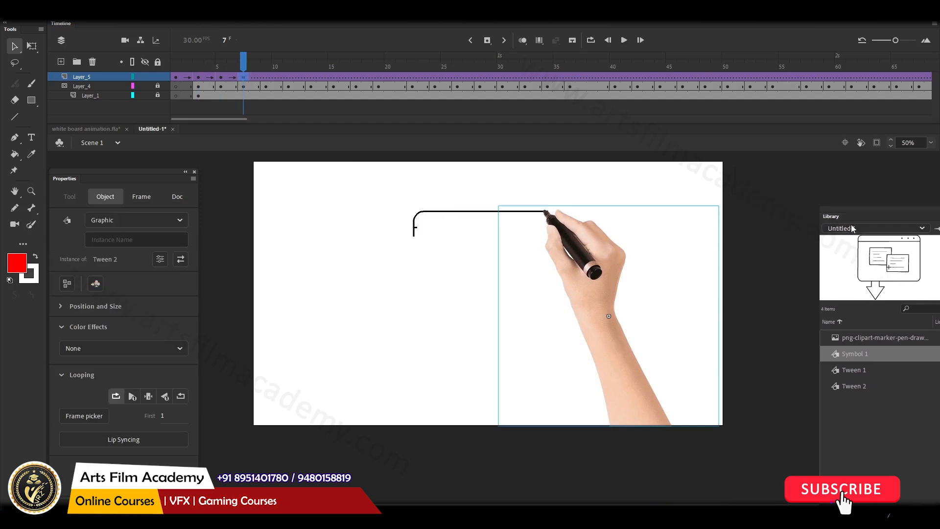
Place the pen tip at the window's upper-right corner at frame 9, and follow the header line leftward at frames 11 and 13.
{"action": "left_click", "coordinate": [267, 78]}
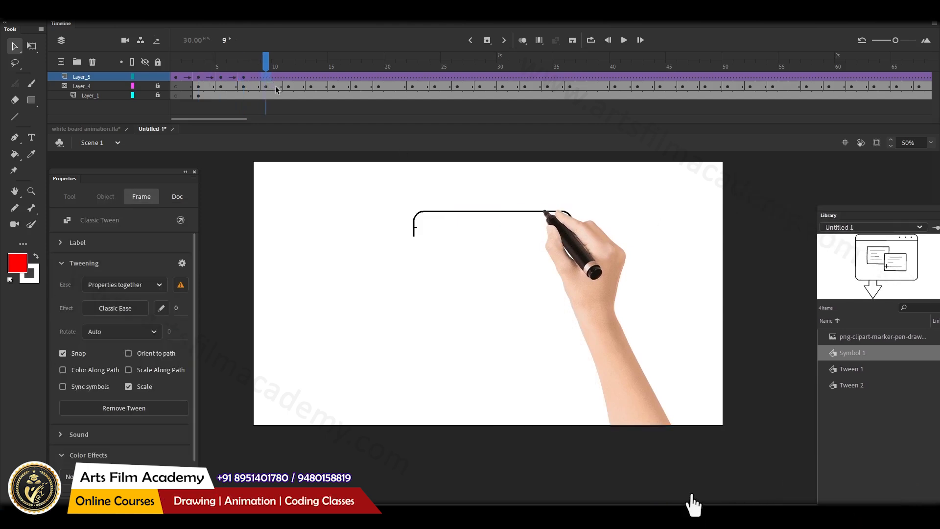
{"action": "left_click_drag", "start_coordinate": [552, 226], "coordinate": [578, 243]}
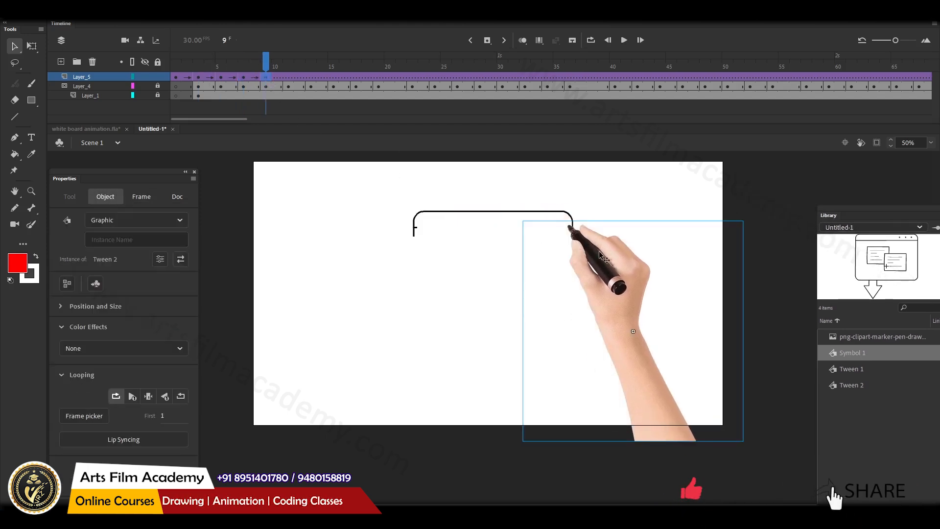
{"action": "left_click", "coordinate": [293, 87]}
{"action": "left_click_drag", "start_coordinate": [588, 255], "coordinate": [518, 255]}
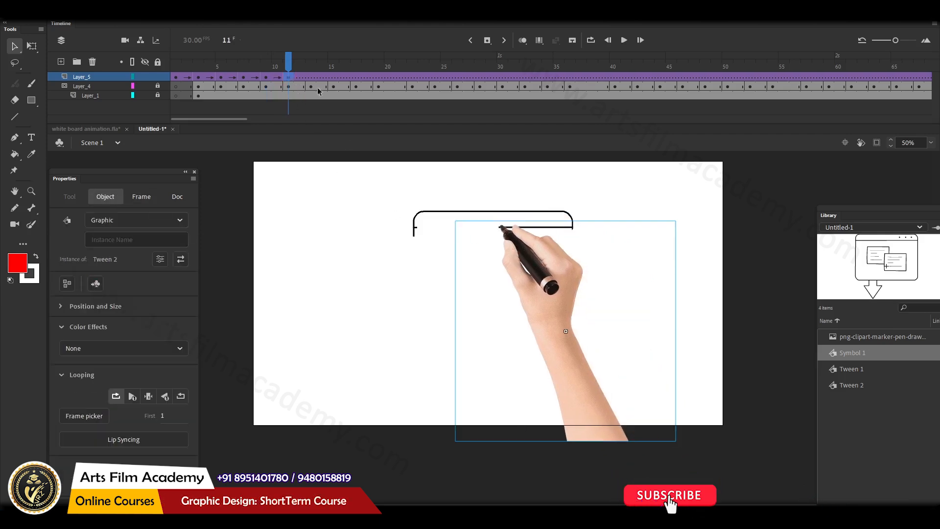
{"action": "left_click", "coordinate": [313, 82]}
{"action": "left_click_drag", "start_coordinate": [578, 255], "coordinate": [527, 255]}
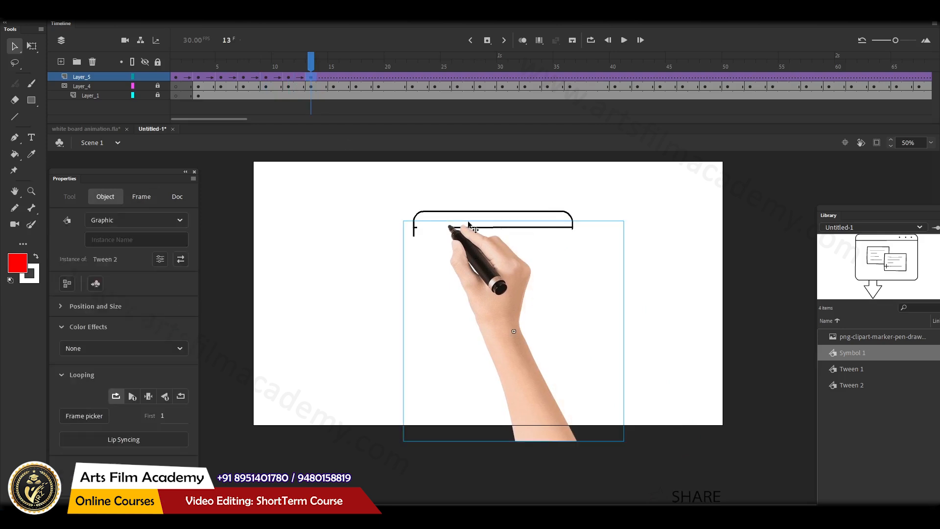
Place the pen tip at the header line's left end at frame 15 and at the end of the revealed left edge at frame 17.
{"action": "left_click", "coordinate": [333, 81]}
{"action": "left_click_drag", "start_coordinate": [502, 246], "coordinate": [467, 250]}
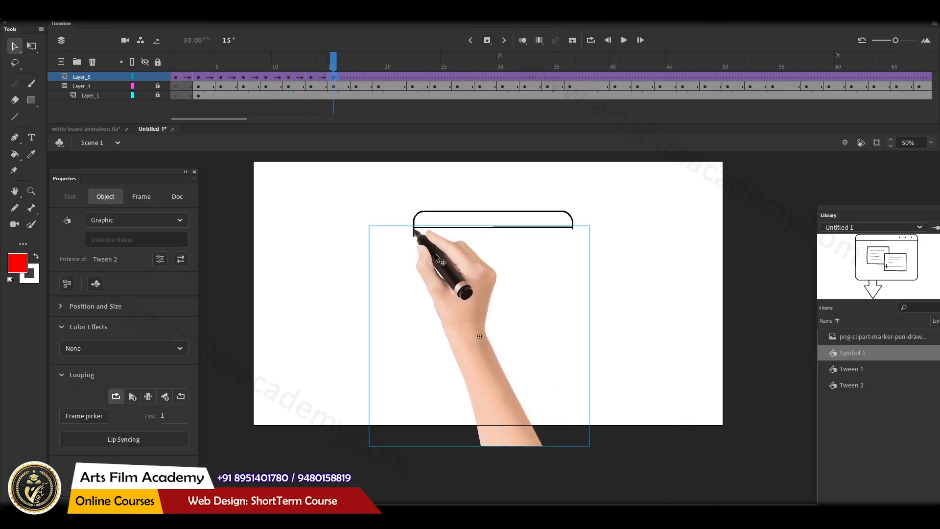
{"action": "left_click", "coordinate": [357, 78]}
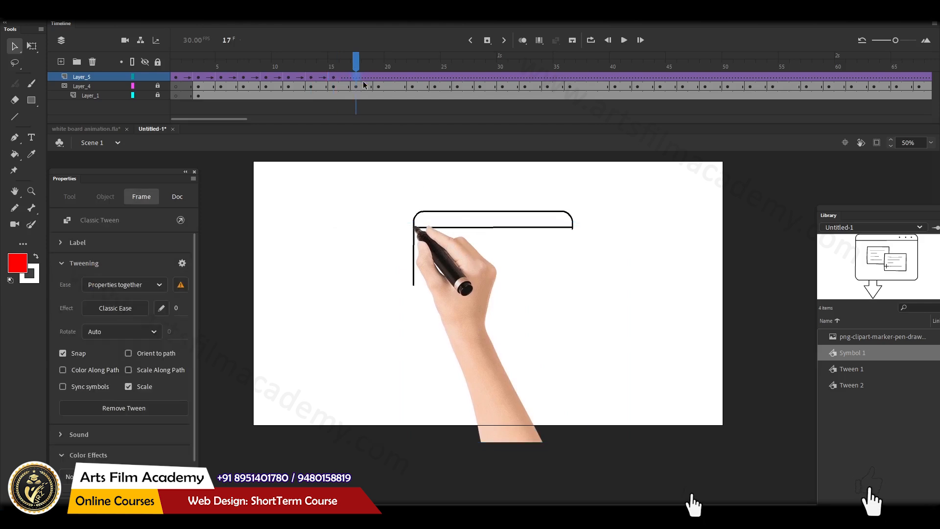
{"action": "left_click_drag", "start_coordinate": [428, 249], "coordinate": [425, 304]}
{"action": "key", "text": "Left"}
{"action": "key", "text": "Left"}
{"action": "key", "text": "Left"}
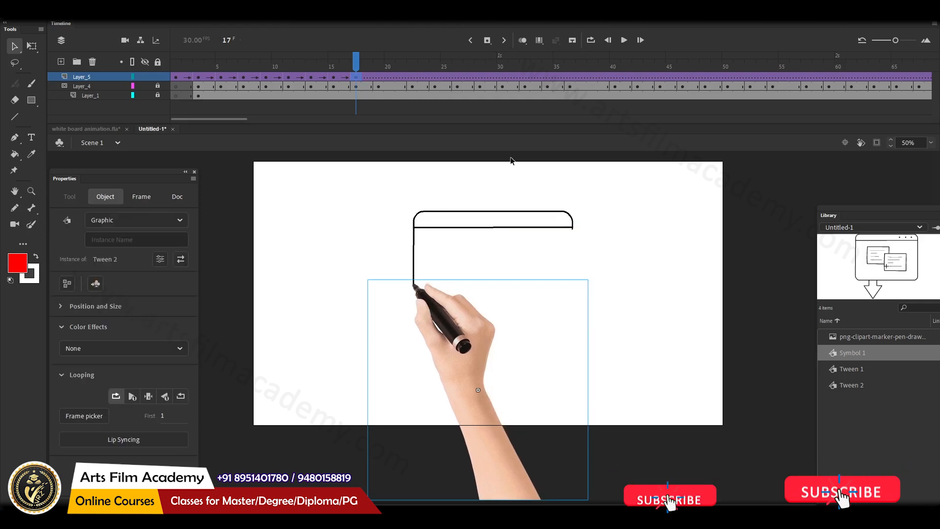
Place the pen tip at the window's lower-left corner at frame 19 and along the start of the bottom edge at frame 22.
{"action": "left_click", "coordinate": [379, 85]}
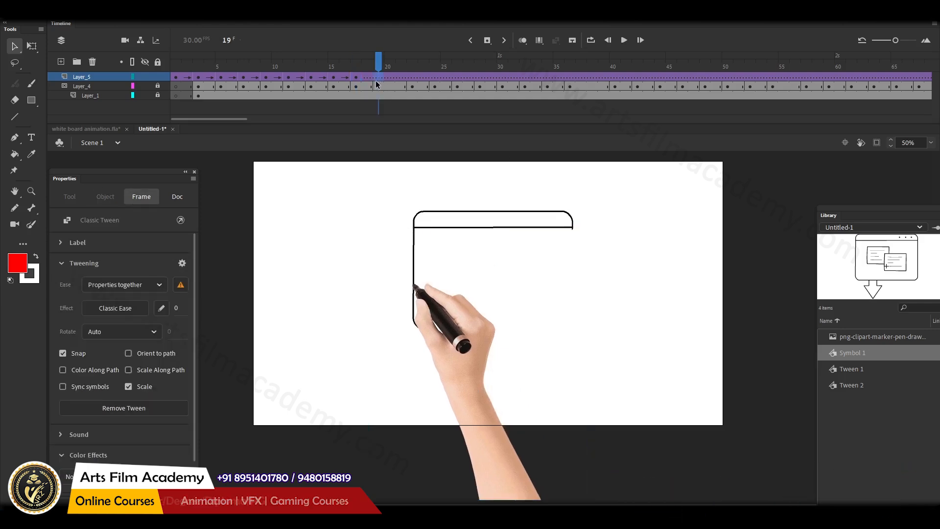
{"action": "left_click_drag", "start_coordinate": [427, 305], "coordinate": [439, 337]}
{"action": "left_click", "coordinate": [408, 88]}
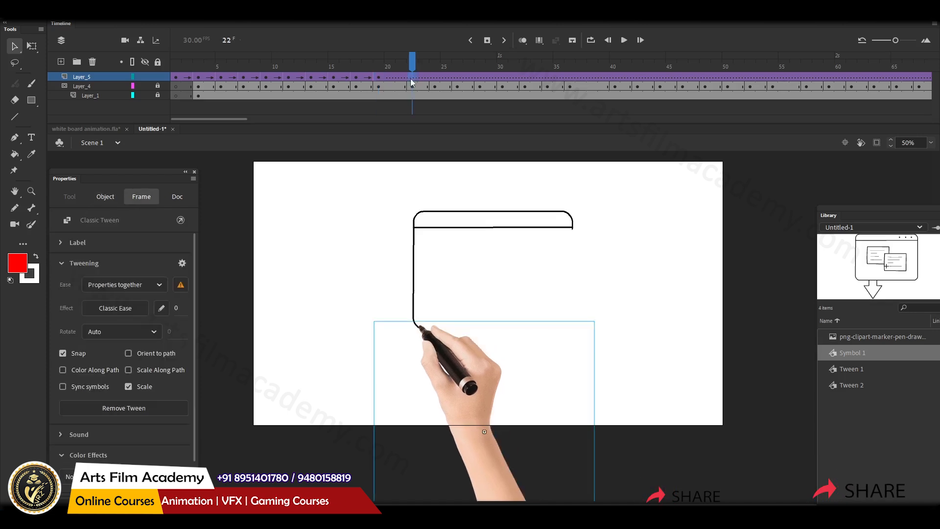
{"action": "left_click_drag", "start_coordinate": [438, 344], "coordinate": [465, 344]}
Keyframe the hand at frames 24 and 26 so the pen tip follows the revealed bottom edge rightward.
{"action": "left_click", "coordinate": [434, 78]}
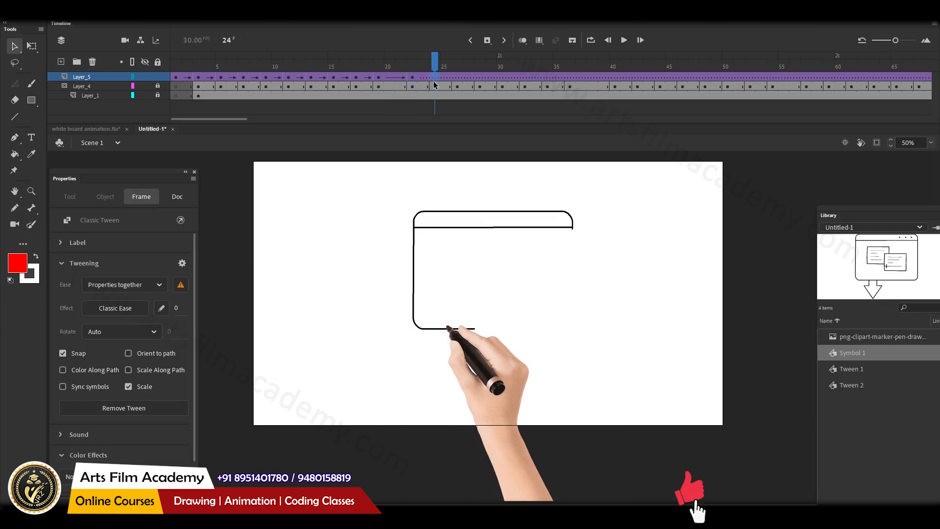
{"action": "key", "text": "F6"}
{"action": "left_click_drag", "start_coordinate": [474, 356], "coordinate": [494, 362]}
{"action": "key", "text": "Down"}
{"action": "key", "text": "Down"}
{"action": "left_click", "coordinate": [458, 77]}
{"action": "left_click_drag", "start_coordinate": [497, 352], "coordinate": [534, 352]}
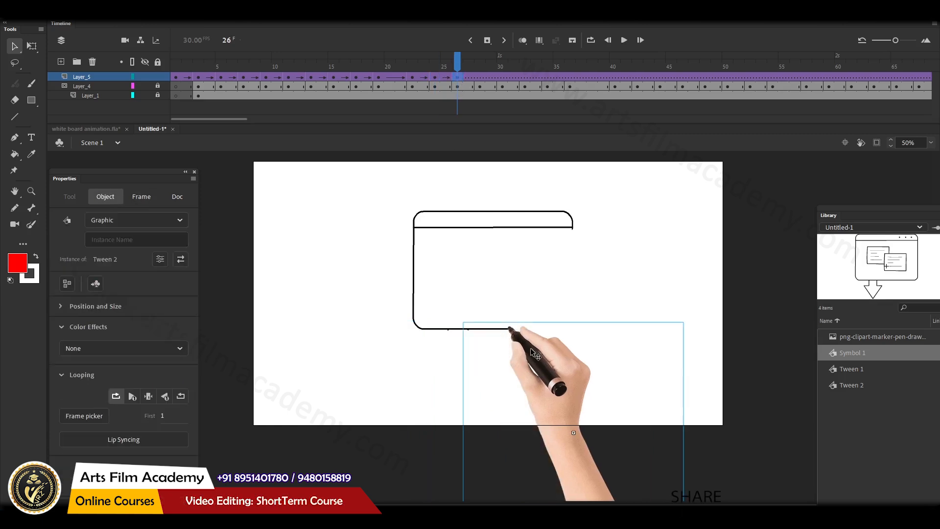
Place the pen tip near the bottom edge's right end at frame 28 and at the window's lower-right corner at frame 30.
{"action": "left_click", "coordinate": [479, 78]}
{"action": "left_click_drag", "start_coordinate": [535, 356], "coordinate": [569, 357]}
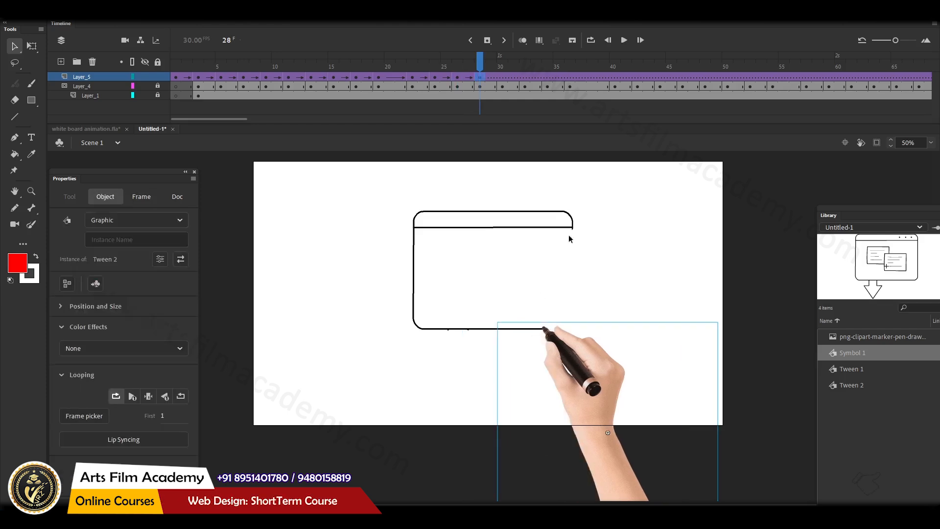
{"action": "left_click", "coordinate": [502, 82]}
{"action": "key", "text": "F6"}
{"action": "left_click_drag", "start_coordinate": [566, 348], "coordinate": [563, 303]}
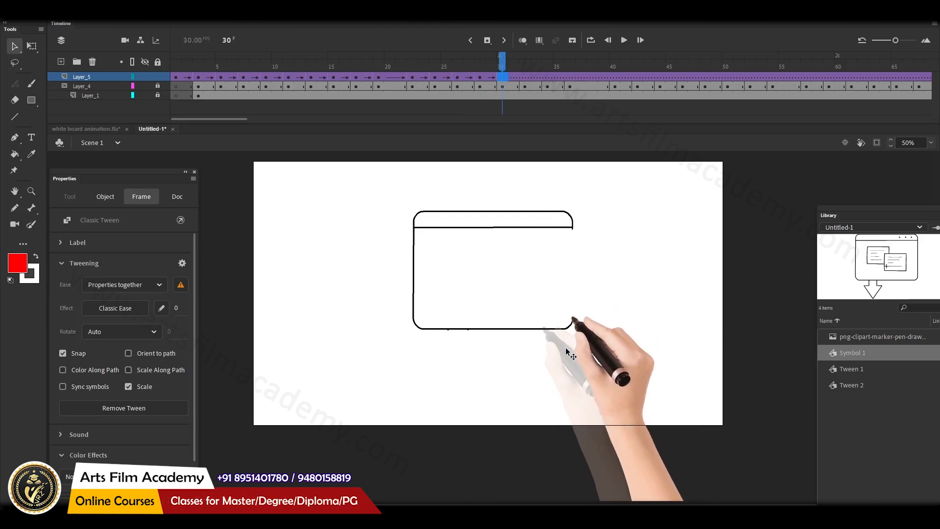
Keyframe the hand at frames 32 and 34 so the pen tip follows the window's right edge upward.
{"action": "left_click", "coordinate": [524, 77]}
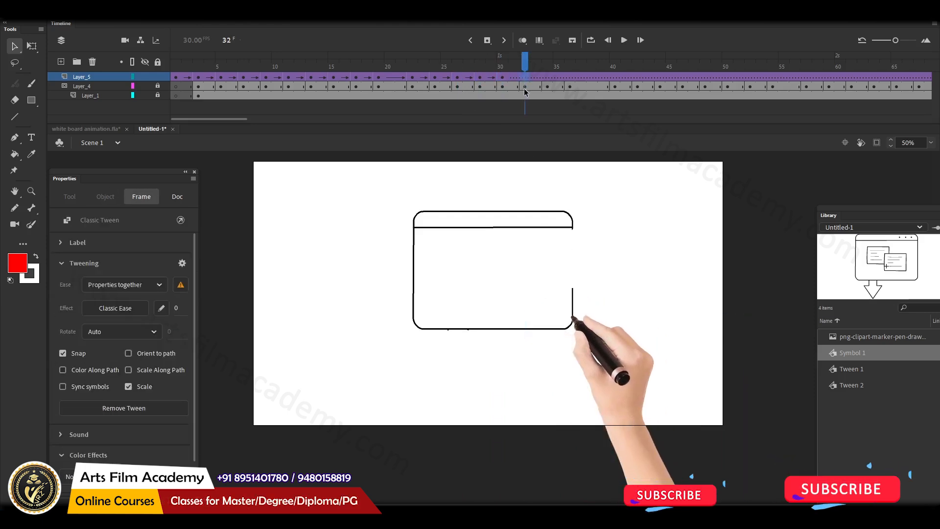
{"action": "left_click_drag", "start_coordinate": [603, 367], "coordinate": [616, 301]}
{"action": "left_click", "coordinate": [548, 77]}
Play the animation from the start and step frame by frame to frame 34 to check the hand's movement along the lines.
{"action": "mouse_move", "coordinate": [199, 69]}
{"action": "left_mouse_down"}
{"action": "mouse_move", "coordinate": [187, 71]}
{"action": "mouse_move", "coordinate": [198, 78]}
{"action": "mouse_move", "coordinate": [188, 85]}
{"action": "left_mouse_up"}
{"action": "left_click", "coordinate": [216, 148]}
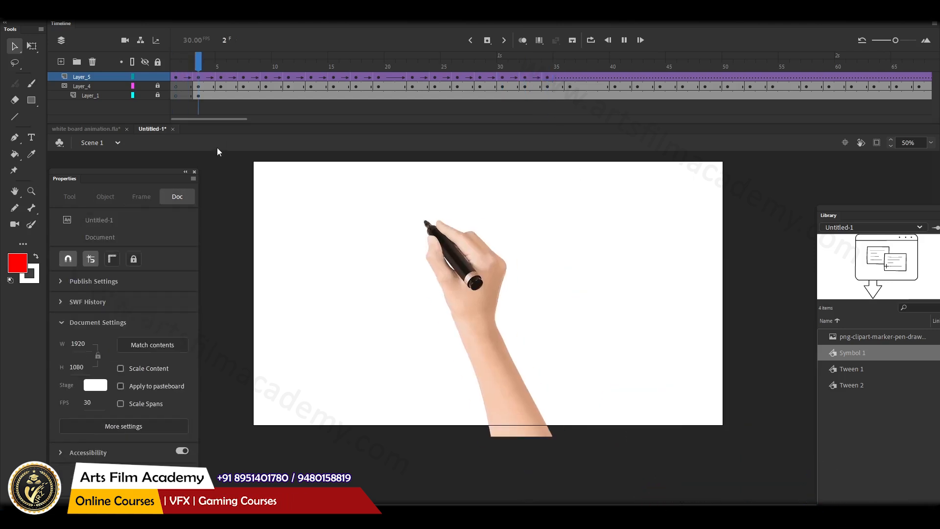
{"action": "key", "text": "Return"}
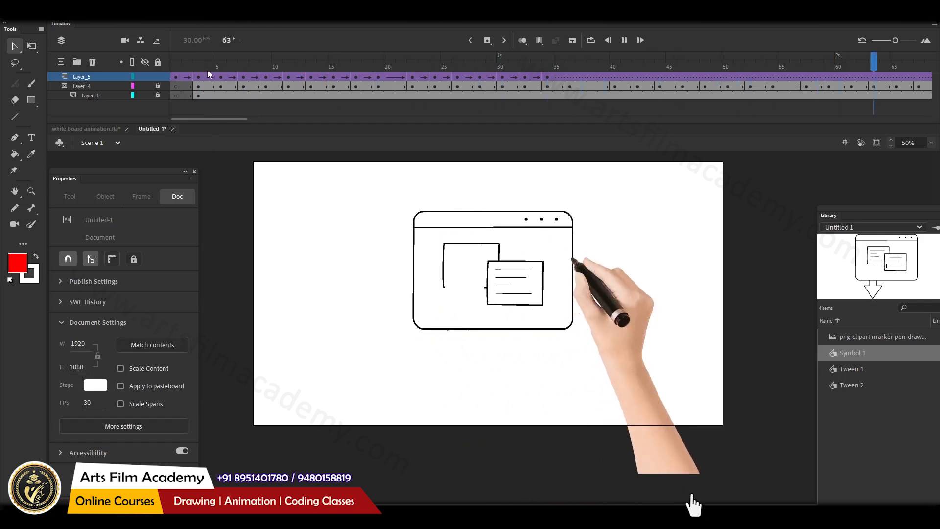
{"action": "key", "text": "Return"}
{"action": "key", "text": "."}
{"action": "key", "text": "."}
{"action": "key", "text": "."}
{"action": "key", "text": "."}
{"action": "key", "text": "."}
{"action": "key", "text": "."}
{"action": "key", "text": "."}
{"action": "key", "text": "."}
{"action": "key", "text": "."}
{"action": "key", "text": "."}
{"action": "key", "text": "."}
{"action": "key", "text": "."}
{"action": "key", "text": "."}
{"action": "key", "text": "."}
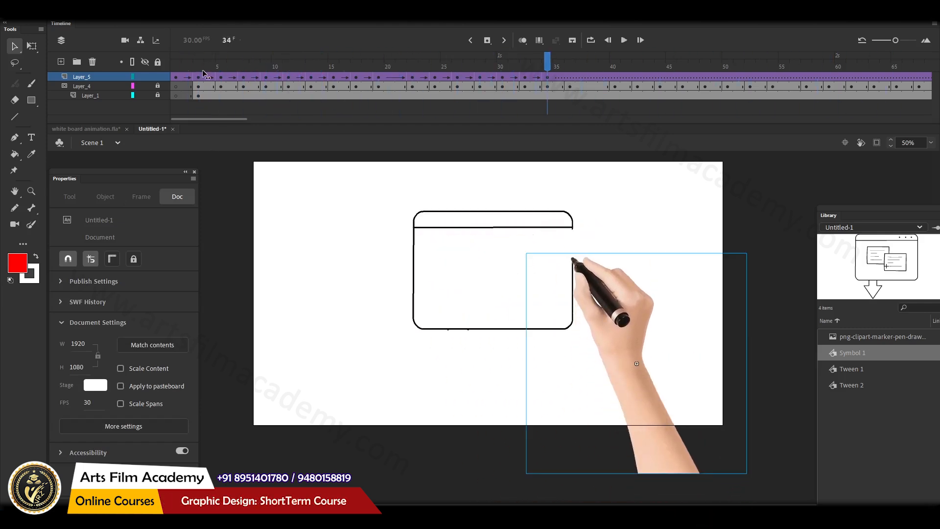
Keyframe the hand at frame 36 with the pen tip at the header line's right end.
{"action": "left_click", "coordinate": [571, 81]}
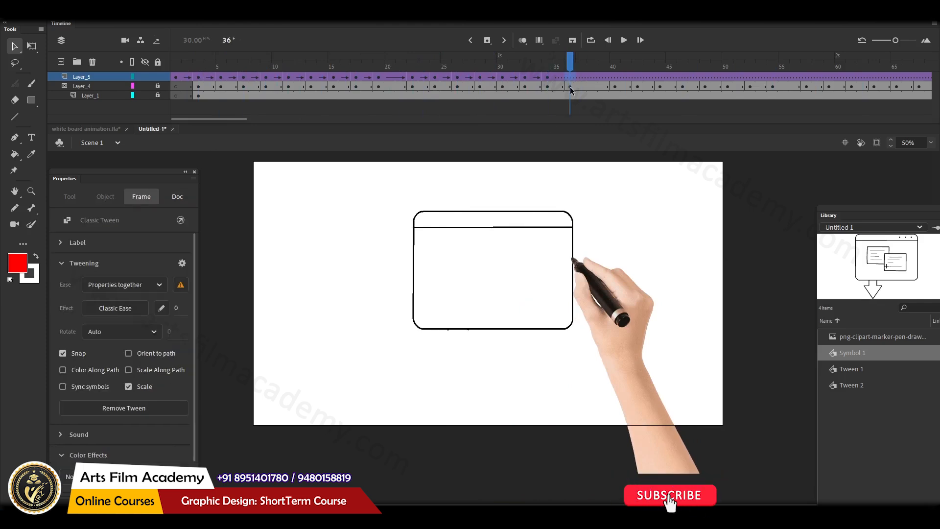
{"action": "key", "text": "F6"}
{"action": "left_click_drag", "start_coordinate": [599, 275], "coordinate": [599, 244]}
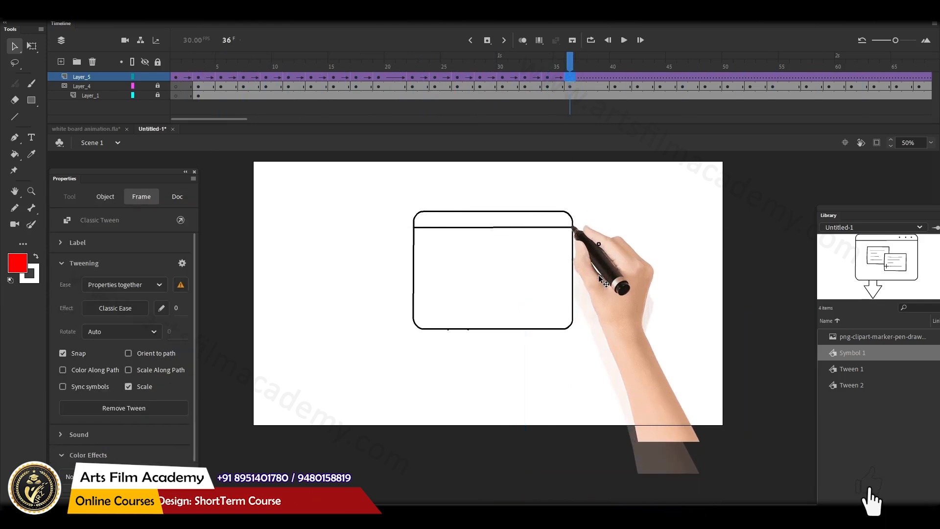
{"action": "left_click", "coordinate": [605, 243]}
Keyframe the hand at frames 38 and 40, placing the pen tip on the first header dot at frame 40.
{"action": "left_click", "coordinate": [615, 86]}
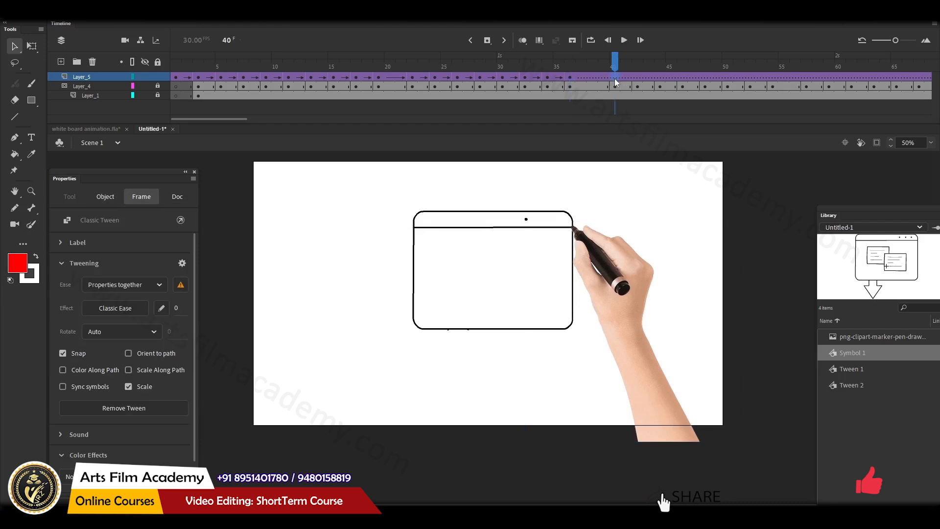
{"action": "key", "text": "F6"}
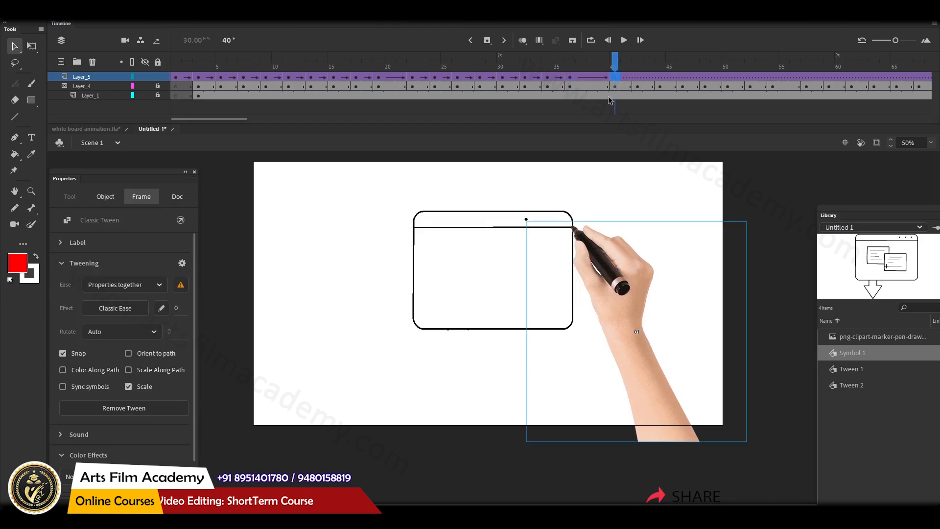
{"action": "left_click", "coordinate": [593, 78]}
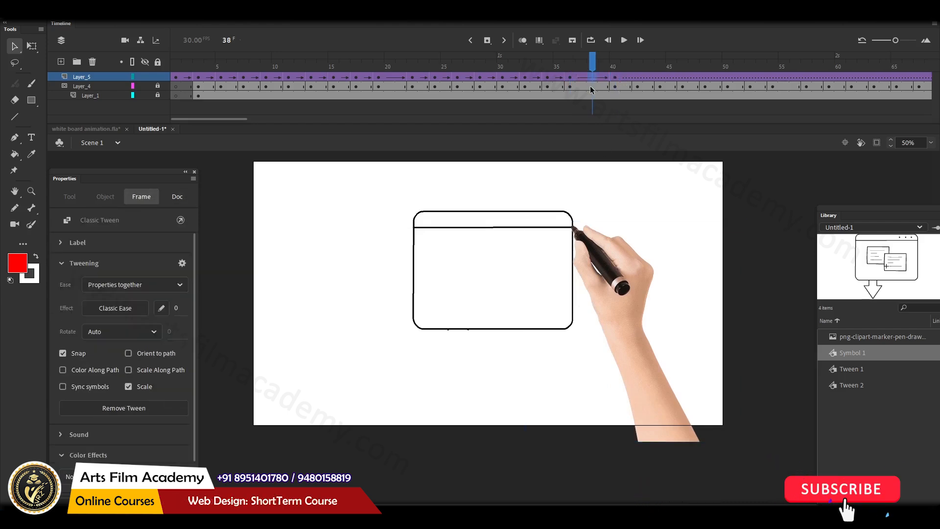
{"action": "key", "text": "F6"}
{"action": "left_click", "coordinate": [615, 77]}
{"action": "left_click_drag", "start_coordinate": [610, 255], "coordinate": [564, 250]}
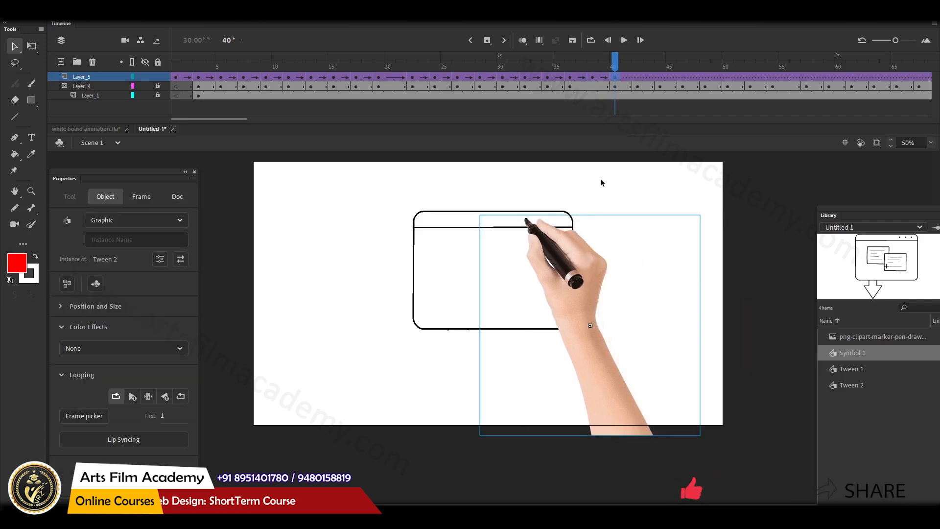
Place the pen tip on the second header dot at frame 42 and on the third dot at frame 44.
{"action": "left_click", "coordinate": [637, 78]}
{"action": "key", "text": "F6"}
{"action": "left_click_drag", "start_coordinate": [531, 245], "coordinate": [550, 246]}
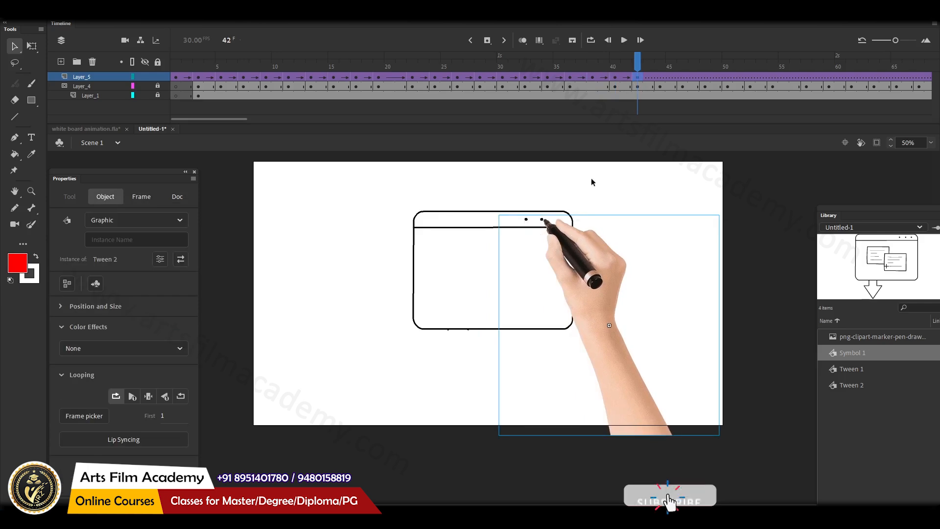
{"action": "key", "text": "Left"}
{"action": "key", "text": "Left"}
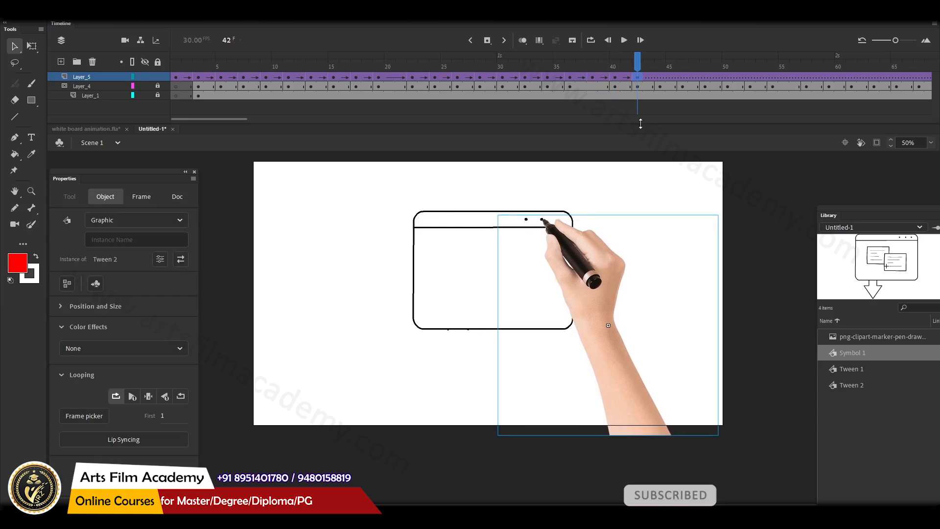
{"action": "left_click", "coordinate": [660, 78]}
{"action": "left_click_drag", "start_coordinate": [559, 249], "coordinate": [571, 249]}
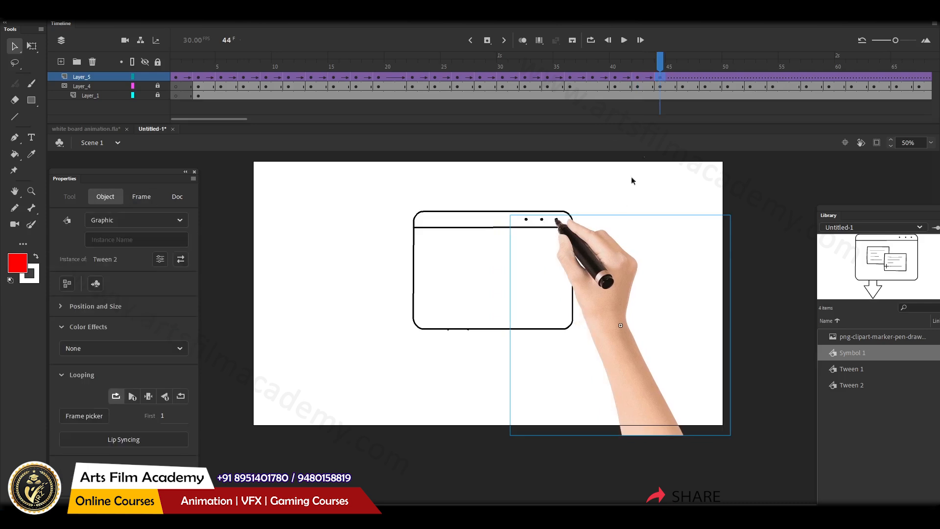
Place the pen tip at the front box's upper-right corner at frame 46 and near its top edge's left end at frame 45.
{"action": "left_click", "coordinate": [681, 78]}
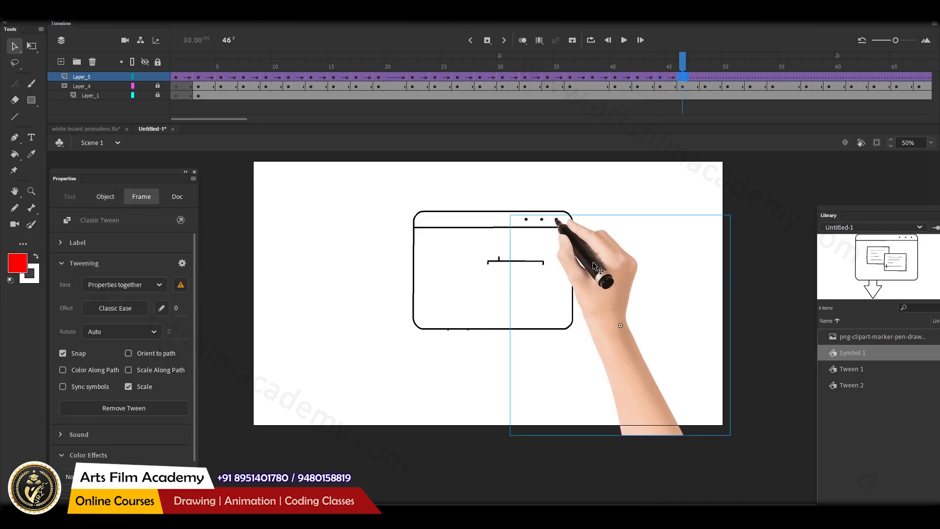
{"action": "mouse_move", "coordinate": [592, 259]}
{"action": "left_mouse_down"}
{"action": "mouse_move", "coordinate": [577, 302]}
{"action": "mouse_move", "coordinate": [592, 260]}
{"action": "left_mouse_up"}
{"action": "left_click", "coordinate": [652, 84]}
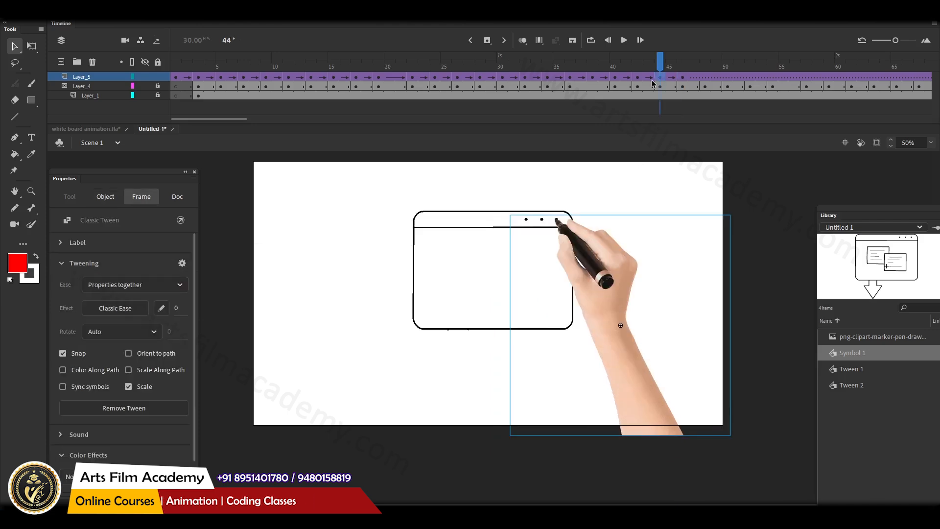
{"action": "left_click", "coordinate": [671, 80]}
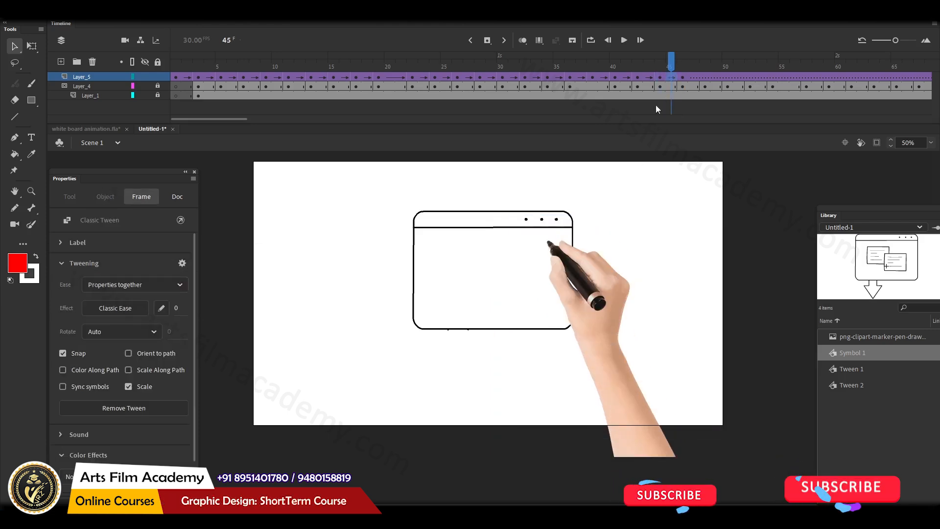
{"action": "left_click_drag", "start_coordinate": [582, 280], "coordinate": [545, 294]}
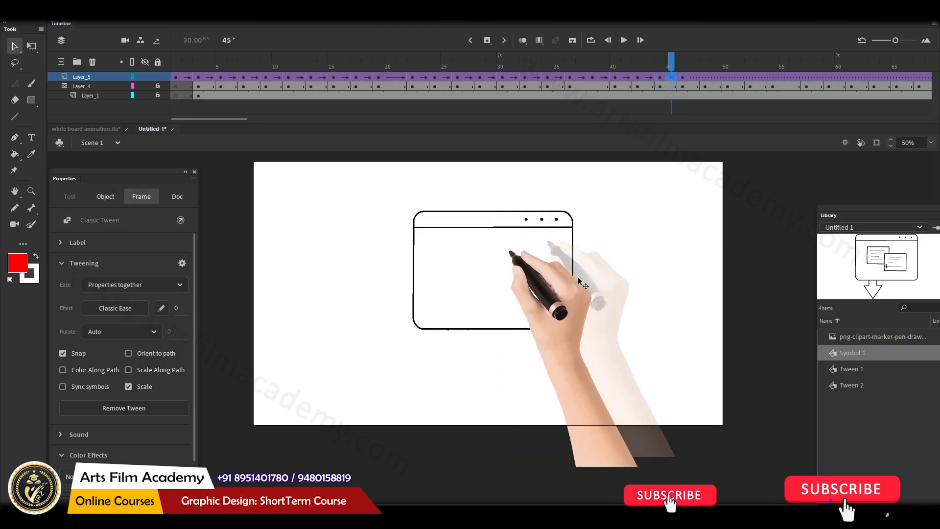
{"action": "left_click", "coordinate": [679, 64]}
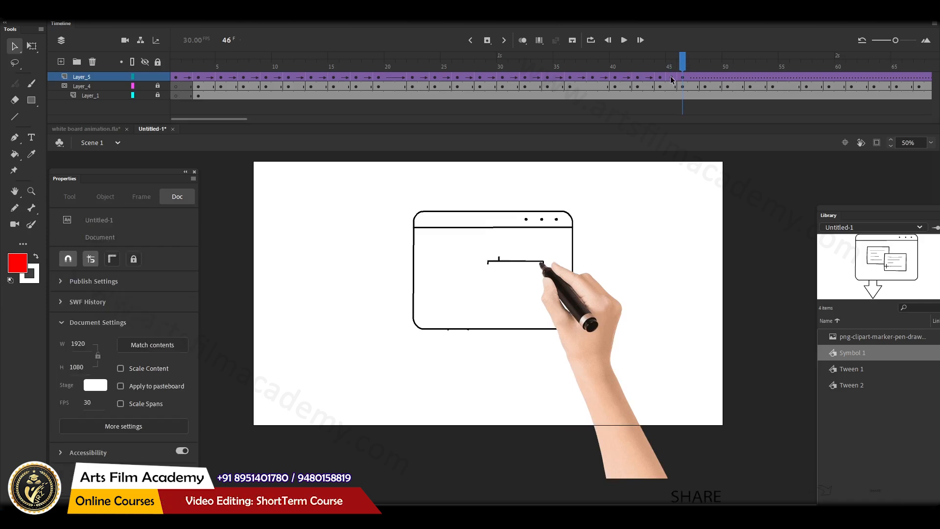
{"action": "left_click", "coordinate": [674, 77]}
{"action": "left_click", "coordinate": [519, 276]}
{"action": "left_click_drag", "start_coordinate": [520, 277], "coordinate": [500, 278]}
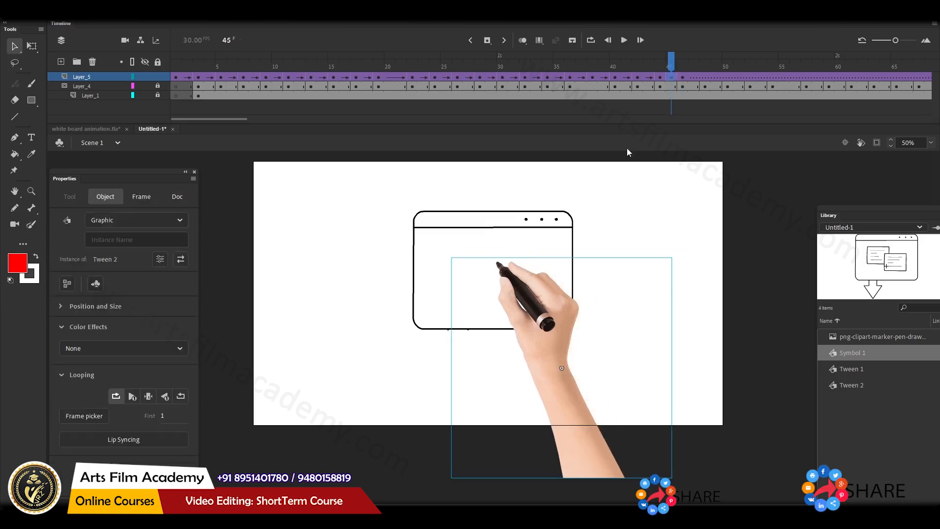
Place the pen tip at the front box's lower-right corner at frame 48.
{"action": "left_click", "coordinate": [682, 64]}
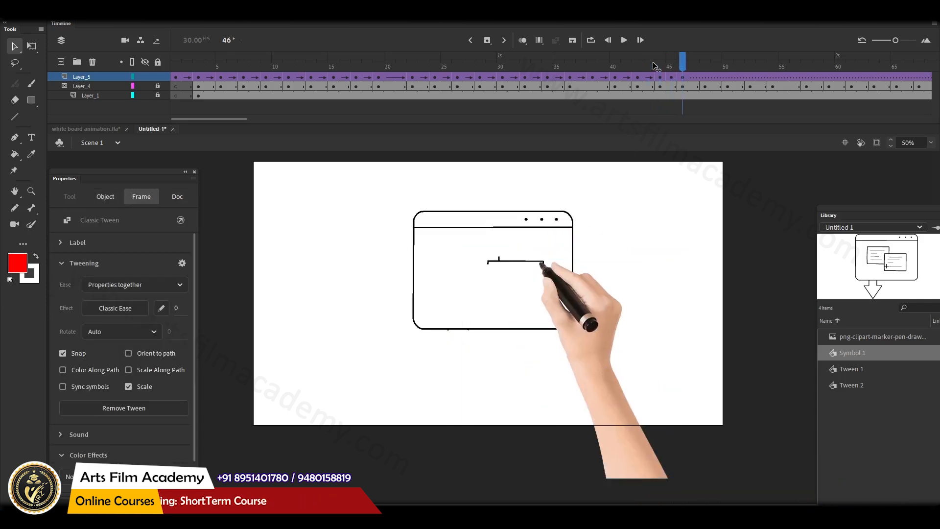
{"action": "left_click", "coordinate": [705, 77]}
{"action": "left_click", "coordinate": [583, 292]}
{"action": "mouse_move", "coordinate": [572, 293]}
{"action": "left_mouse_down"}
{"action": "mouse_move", "coordinate": [570, 333]}
{"action": "mouse_move", "coordinate": [572, 295]}
{"action": "left_mouse_up"}
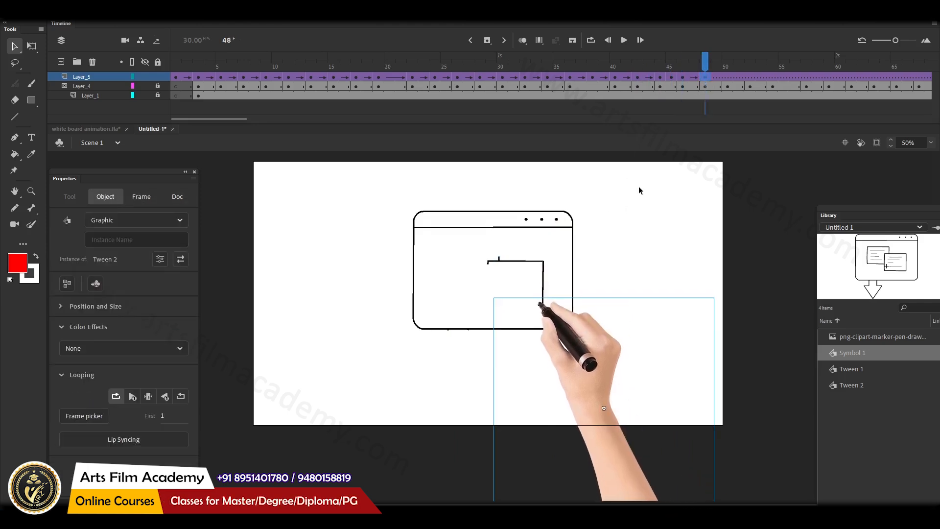
Place the pen tip at the front box's lower-left corner at frame 50, nudging the hand upward to meet the line.
{"action": "left_click", "coordinate": [727, 79]}
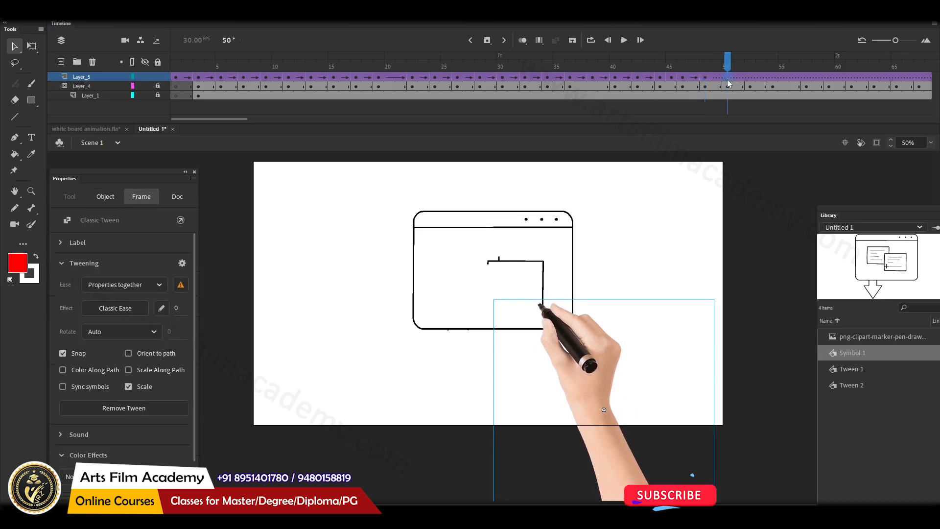
{"action": "left_click_drag", "start_coordinate": [588, 372], "coordinate": [536, 377]}
{"action": "key", "text": "Up"}
{"action": "key", "text": "Up"}
{"action": "key", "text": "Up"}
{"action": "key", "text": "Up"}
{"action": "key", "text": "Up"}
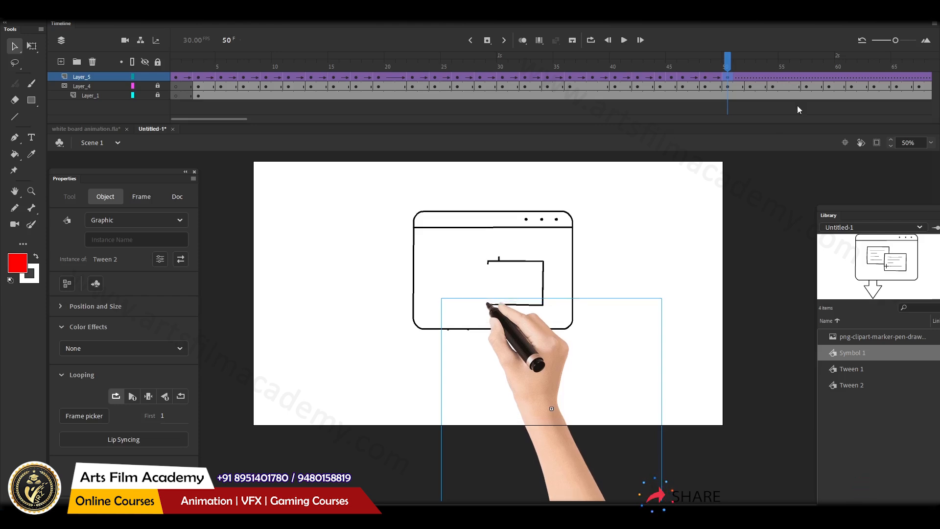
Place the pen tip at the front box's upper-left corner at frame 52 and keyframe the hand at frame 54.
{"action": "left_click", "coordinate": [749, 78]}
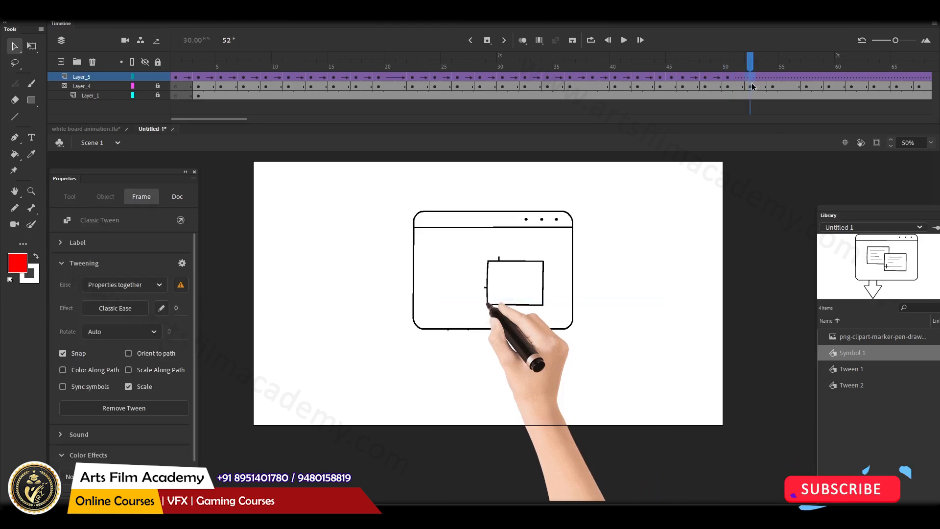
{"action": "left_click_drag", "start_coordinate": [522, 335], "coordinate": [522, 291]}
{"action": "left_click", "coordinate": [772, 83]}
{"action": "key", "text": "F6"}
Keyframe the hand at frames 55 and 57, moving the pen tip to the rear box's upper-right corner at frame 57.
{"action": "left_click", "coordinate": [806, 80]}
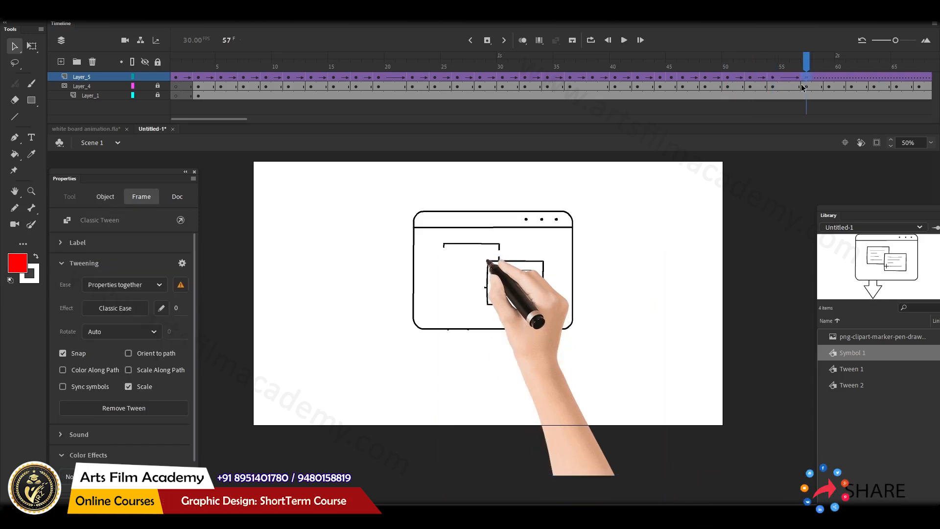
{"action": "key", "text": "F6"}
{"action": "left_click", "coordinate": [785, 82]}
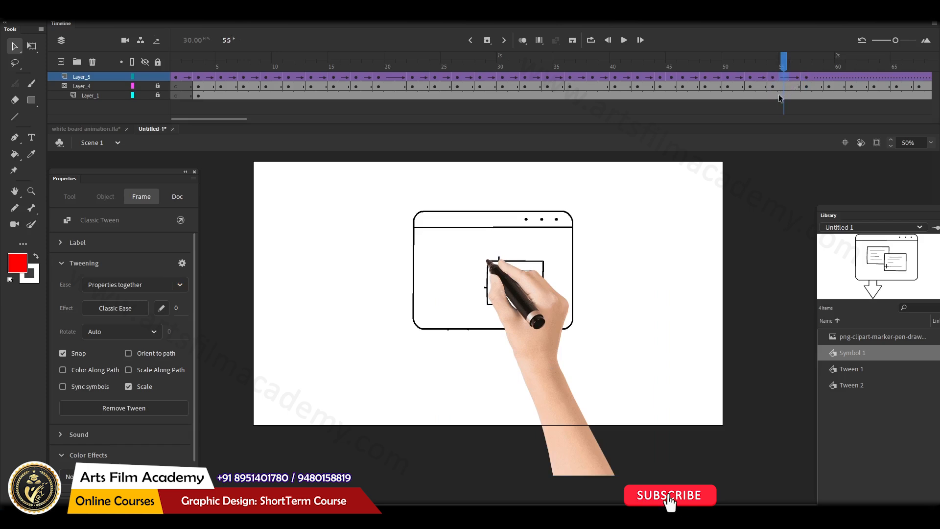
{"action": "left_click", "coordinate": [805, 79]}
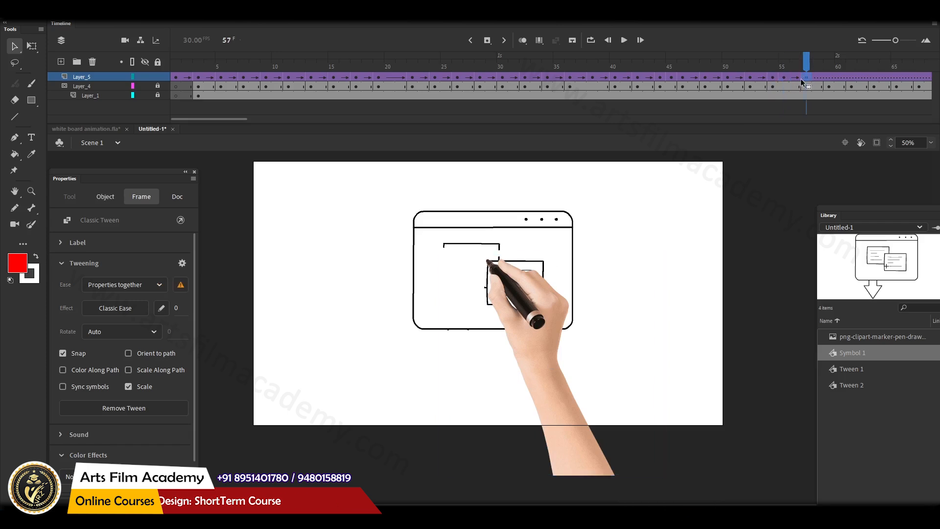
{"action": "left_click_drag", "start_coordinate": [522, 299], "coordinate": [532, 292]}
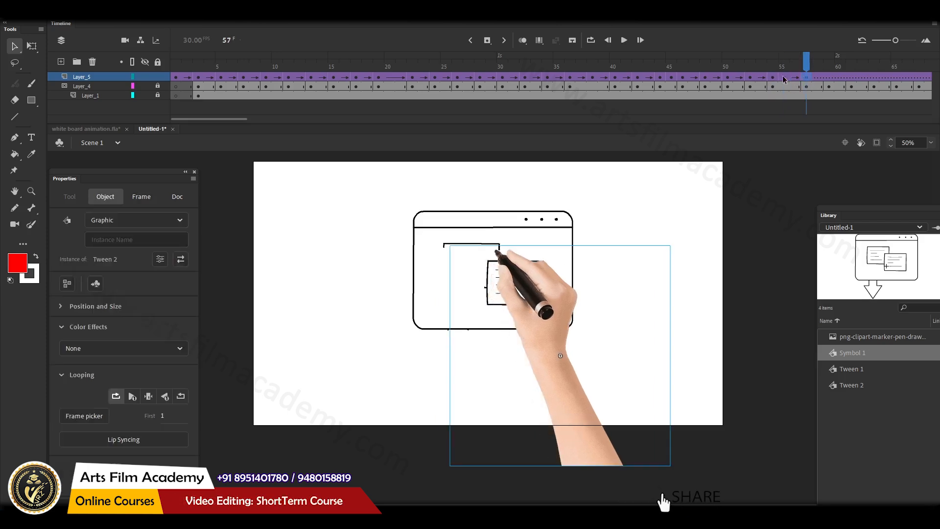
Step through the neighbouring frames and move the pen tip to the left end of the rear box's top line at frame 57.
{"action": "left_click_drag", "start_coordinate": [813, 65], "coordinate": [812, 64]}
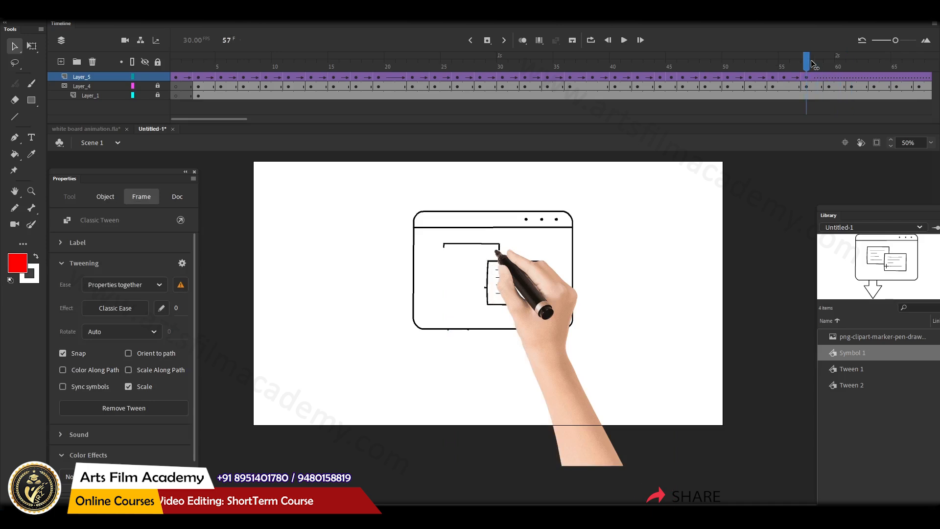
{"action": "key", "text": "comma"}
{"action": "key", "text": "comma"}
{"action": "key", "text": "comma"}
{"action": "key", "text": "period"}
{"action": "key", "text": "period"}
{"action": "key", "text": "period"}
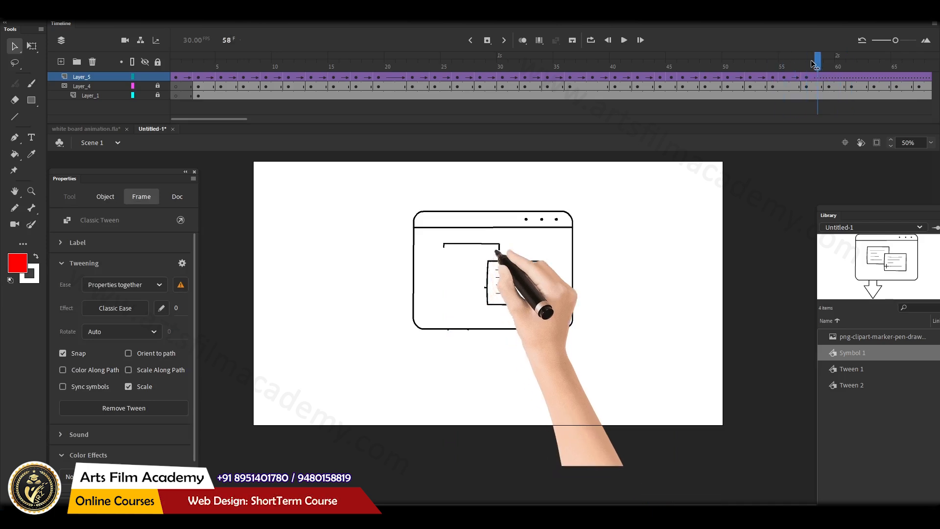
{"action": "left_click", "coordinate": [807, 78]}
{"action": "left_click_drag", "start_coordinate": [574, 296], "coordinate": [526, 286]}
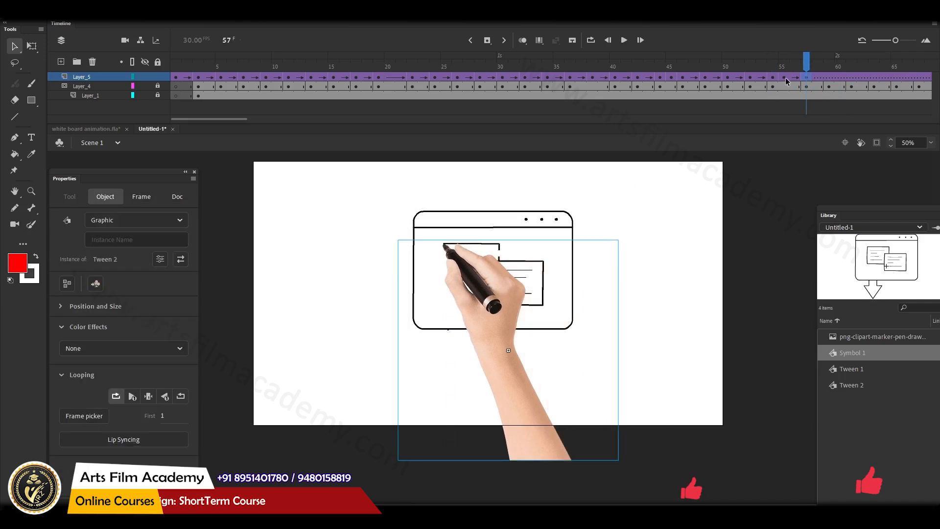
Shift the hand at frame 55 so the pen tip sits near the rear box's upper-right corner.
{"action": "left_click", "coordinate": [786, 77]}
{"action": "left_click_drag", "start_coordinate": [519, 308], "coordinate": [525, 298]}
{"action": "key", "text": "period"}
{"action": "key", "text": "period"}
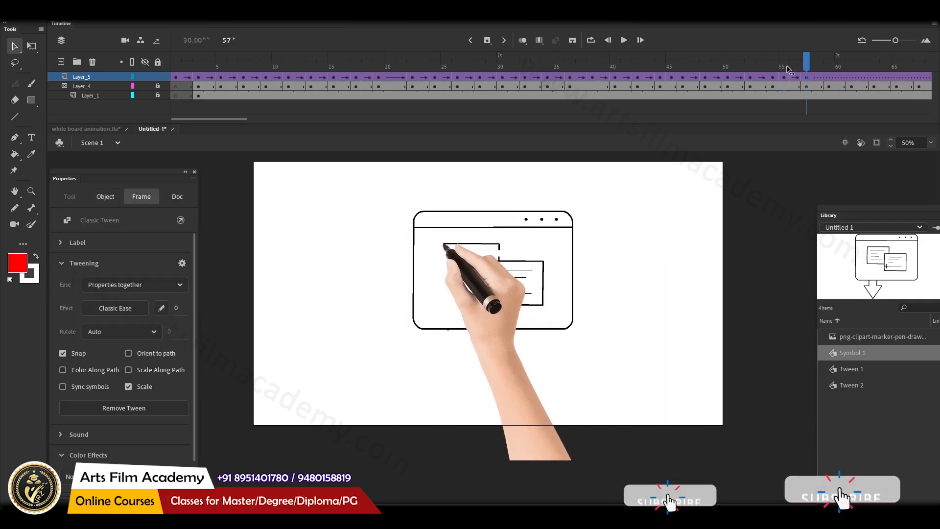
Place the pen tip at the lower end of the rear box's right edge at frame 59 and at its upper-left corner at frame 55.
{"action": "left_click", "coordinate": [827, 79]}
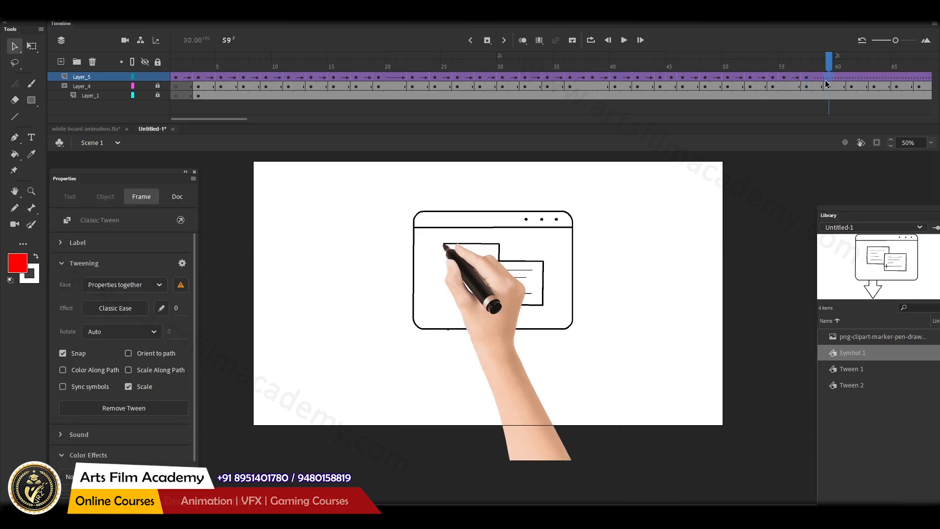
{"action": "left_click", "coordinate": [471, 274]}
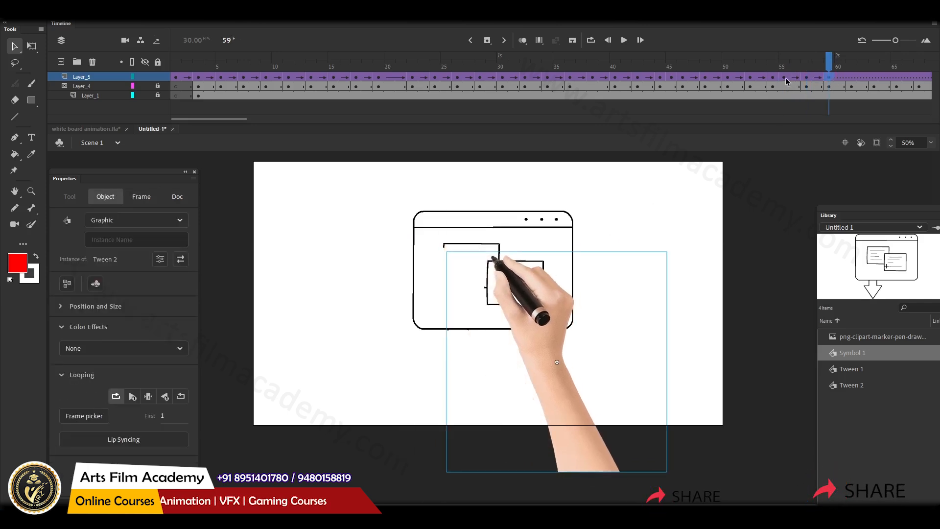
{"action": "left_click", "coordinate": [785, 78]}
{"action": "left_click_drag", "start_coordinate": [535, 301], "coordinate": [486, 293]}
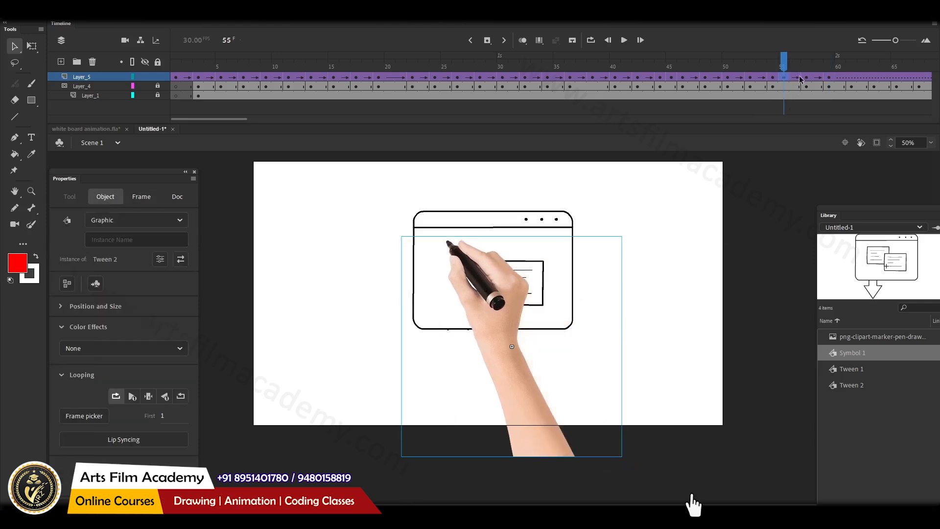
Place the pen tip on the rear box's upper-right corner at frame 57 and fine-tune its height.
{"action": "left_click", "coordinate": [801, 77]}
{"action": "left_click_drag", "start_coordinate": [483, 282], "coordinate": [543, 283]}
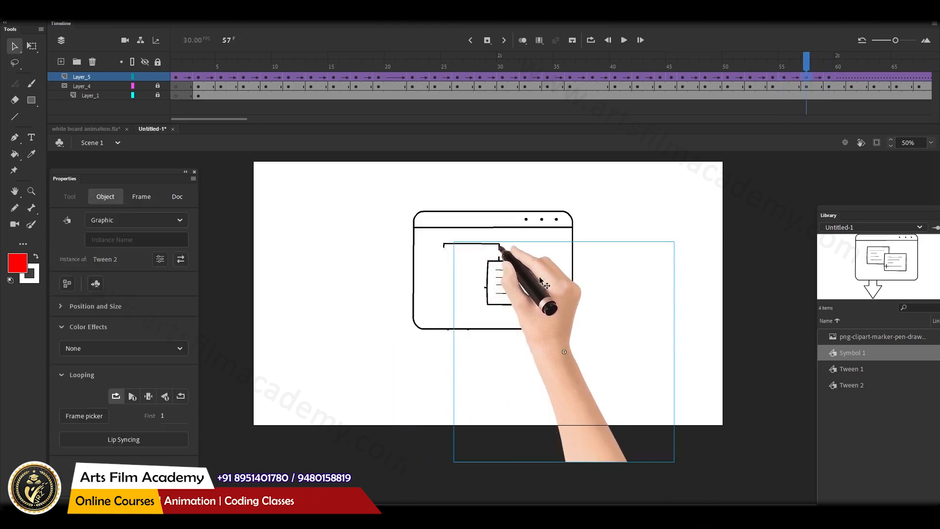
{"action": "key", "text": "Up"}
{"action": "key", "text": "Up"}
{"action": "key", "text": "Up"}
{"action": "key", "text": "Up"}
{"action": "key", "text": "Left"}
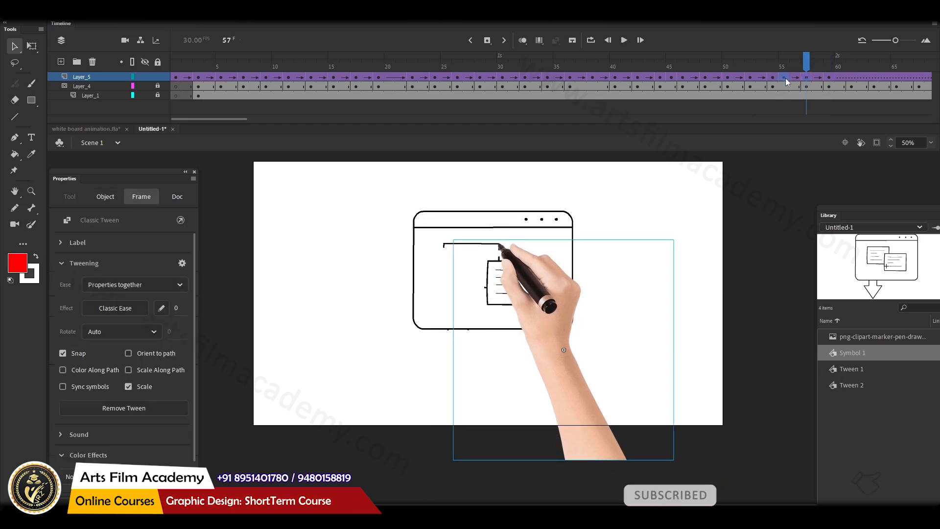
Nudge the hand at frame 55 slightly left and down so the pen tip meets the rear box's upper-left corner.
{"action": "left_click", "coordinate": [784, 76]}
{"action": "key", "text": "Left"}
{"action": "key", "text": "Left"}
{"action": "key", "text": "Down"}
{"action": "key", "text": "Down"}
{"action": "key", "text": "Down"}
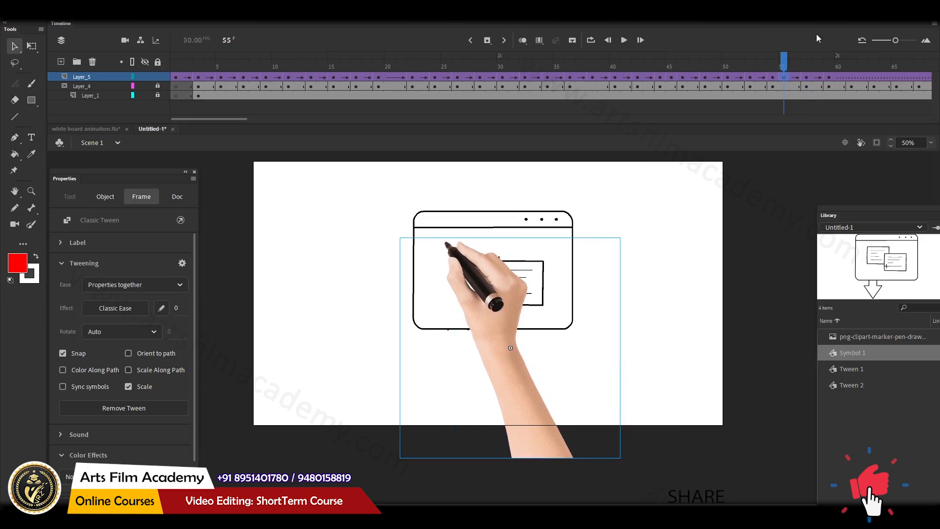
Align the hand at frame 59 with the rear box's right edge and keyframe frame 61 with the pen tip on its lower-left corner.
{"action": "left_click", "coordinate": [828, 77]}
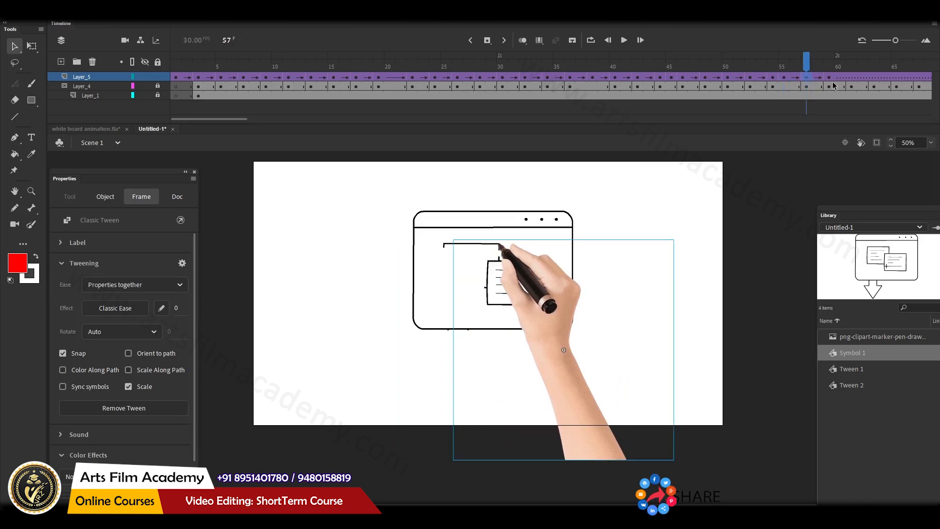
{"action": "mouse_move", "coordinate": [534, 288]}
{"action": "left_mouse_down"}
{"action": "mouse_move", "coordinate": [524, 292]}
{"action": "mouse_move", "coordinate": [540, 290]}
{"action": "left_mouse_up"}
{"action": "left_click", "coordinate": [850, 81]}
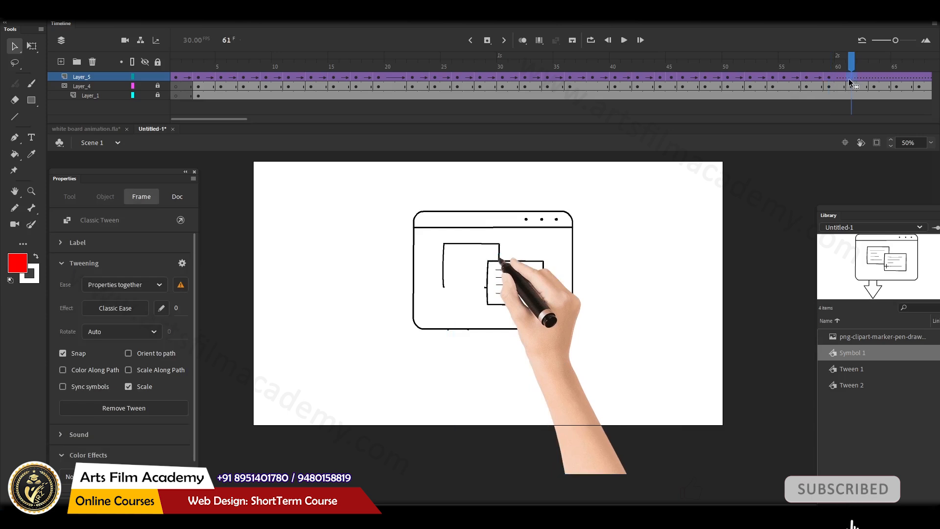
{"action": "key", "text": "F6"}
{"action": "left_click_drag", "start_coordinate": [545, 293], "coordinate": [487, 319]}
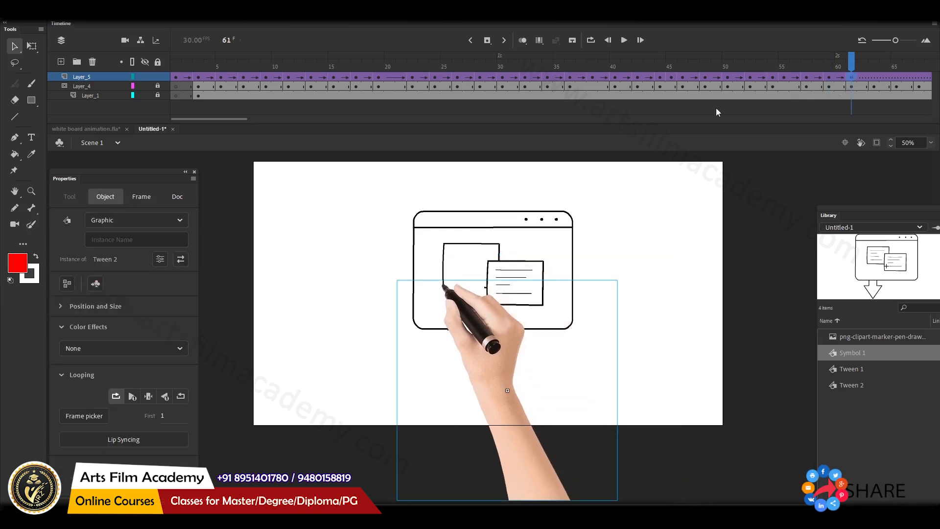
{"action": "left_click", "coordinate": [643, 74]}
{"action": "key", "text": "Return"}
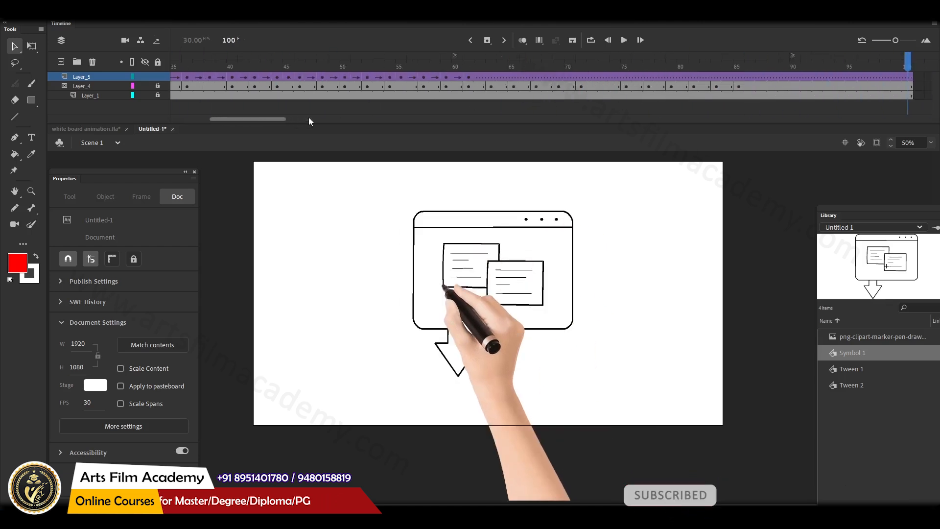
Keyframe the hand with the pen tip at the right end of the rear box's bottom line at frame 63, and move it up at frame 65.
{"action": "left_click", "coordinate": [489, 85]}
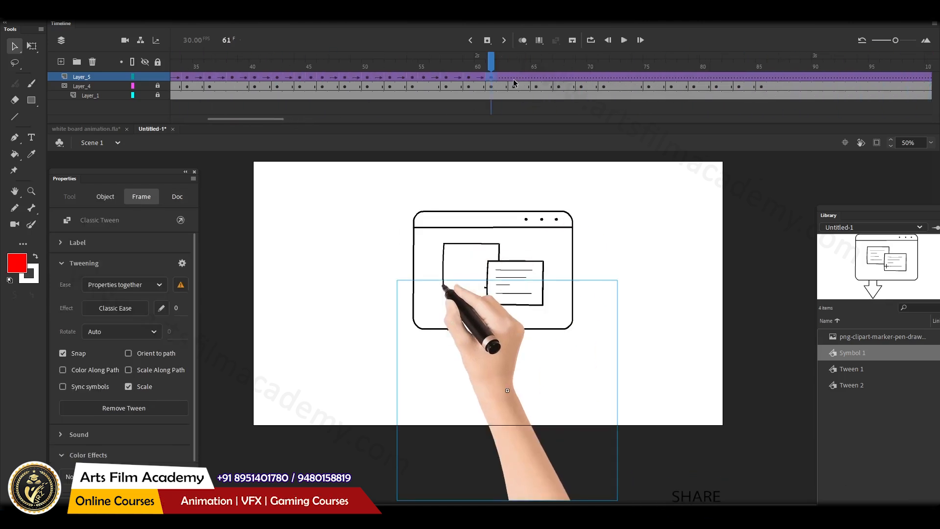
{"action": "left_click", "coordinate": [514, 84]}
{"action": "key", "text": "F6"}
{"action": "left_click_drag", "start_coordinate": [463, 307], "coordinate": [506, 309]}
{"action": "left_click", "coordinate": [536, 79]}
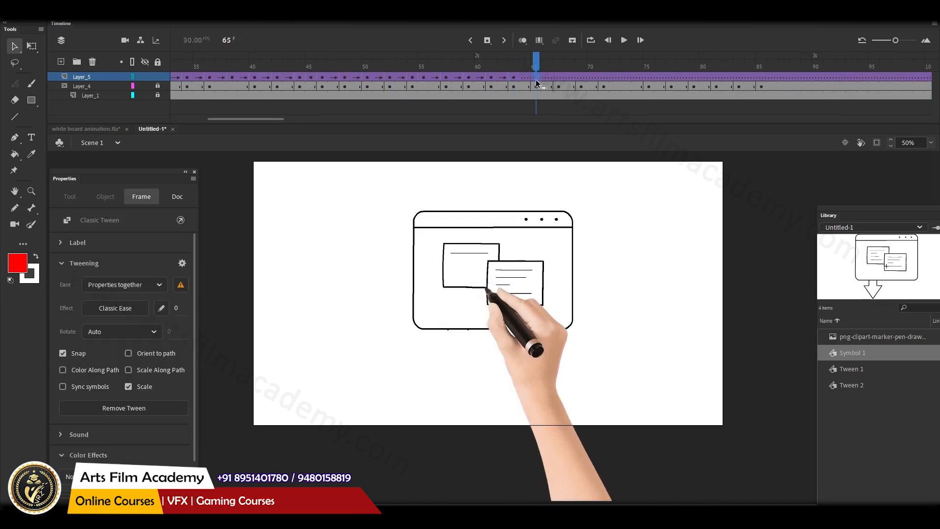
{"action": "key", "text": "F6"}
{"action": "mouse_move", "coordinate": [514, 323]}
{"action": "left_mouse_down"}
{"action": "mouse_move", "coordinate": [486, 301]}
{"action": "mouse_move", "coordinate": [532, 289]}
{"action": "mouse_move", "coordinate": [513, 293]}
{"action": "left_mouse_up"}
Keyframe the hand at frames 67, 69 and 71 so the pen tip follows the rear box's text lines downward.
{"action": "left_click", "coordinate": [558, 81]}
{"action": "left_click", "coordinate": [579, 81]}
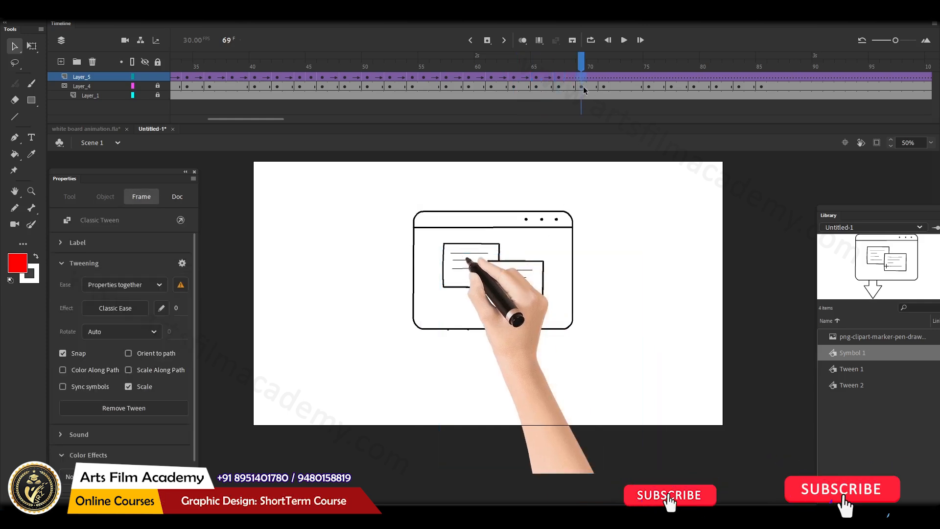
{"action": "left_click_drag", "start_coordinate": [493, 288], "coordinate": [500, 298]}
{"action": "left_click", "coordinate": [606, 81]}
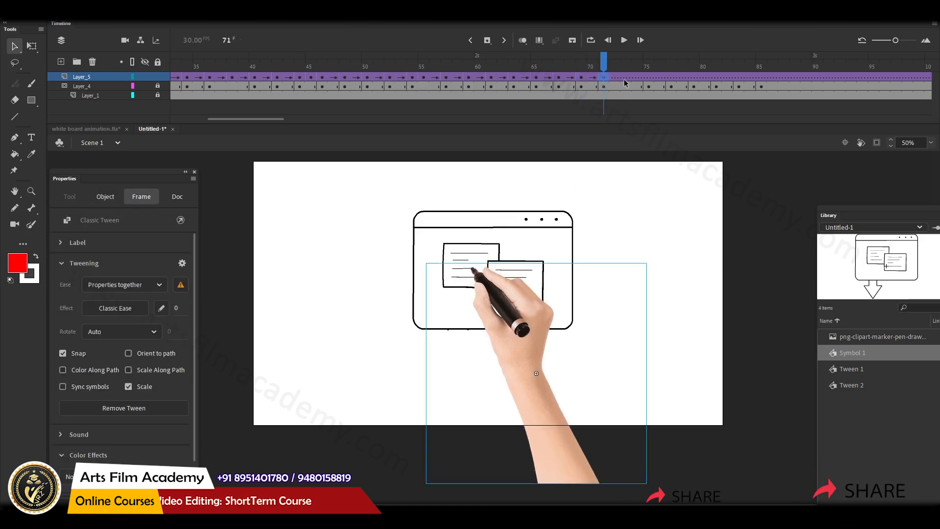
Keyframe the hand at frames 73 and 75, bringing the pen tip from the rear box down to the left side of the arrow's stem.
{"action": "left_click", "coordinate": [625, 78]}
{"action": "key", "text": "F6"}
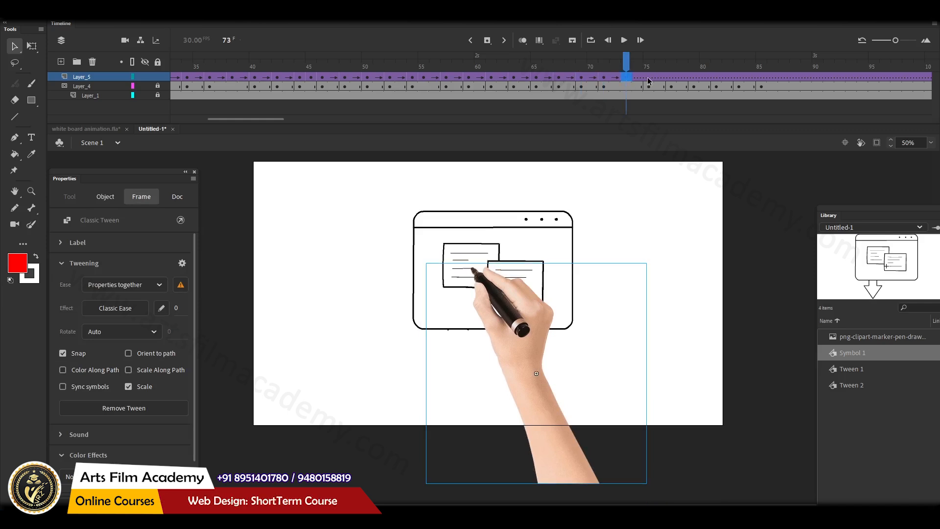
{"action": "left_click", "coordinate": [649, 79]}
{"action": "left_click_drag", "start_coordinate": [529, 283], "coordinate": [503, 342]}
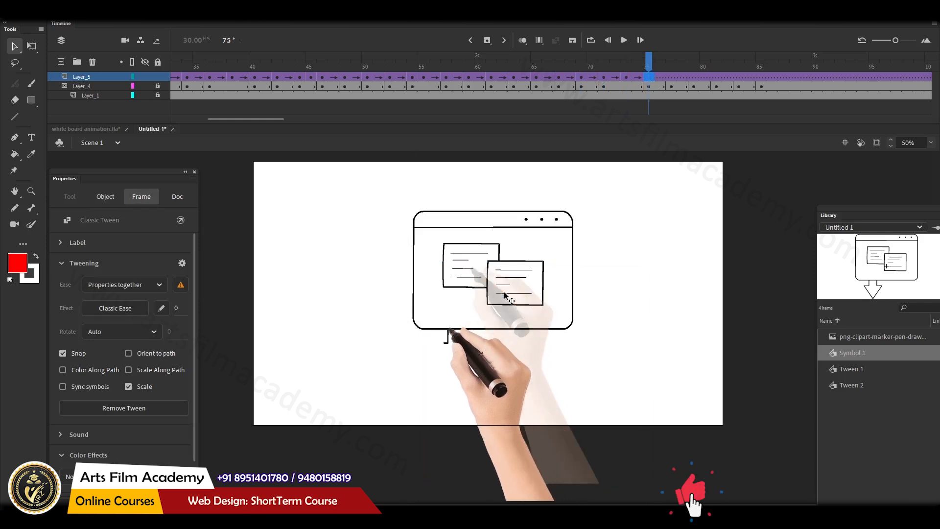
{"action": "left_click", "coordinate": [626, 78]}
{"action": "left_click_drag", "start_coordinate": [500, 301], "coordinate": [494, 357]}
{"action": "left_click", "coordinate": [649, 78]}
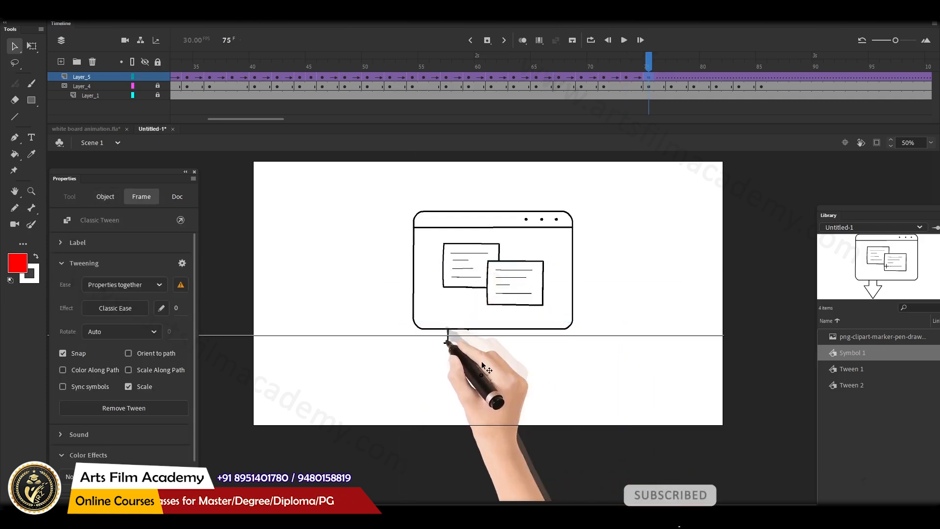
Place the pen tip on the arrowhead's left corner at frame 77 and on its bottom point at frame 79.
{"action": "left_click", "coordinate": [668, 80]}
{"action": "left_click_drag", "start_coordinate": [486, 371], "coordinate": [466, 369]}
{"action": "left_click", "coordinate": [695, 77]}
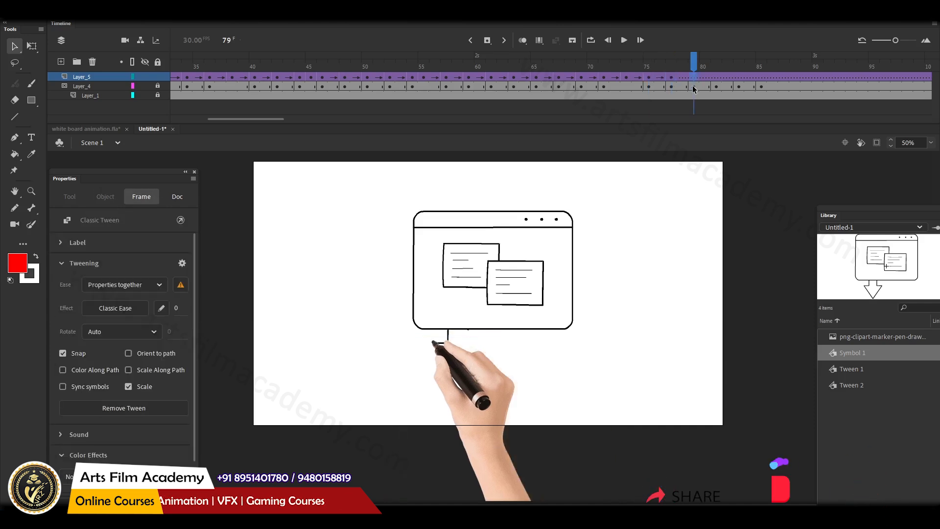
{"action": "left_click_drag", "start_coordinate": [438, 343], "coordinate": [461, 376]}
Place the pen tip at the arrowhead's right corner at frame 81 and where it meets the stem's right side at frame 83.
{"action": "left_click", "coordinate": [716, 79]}
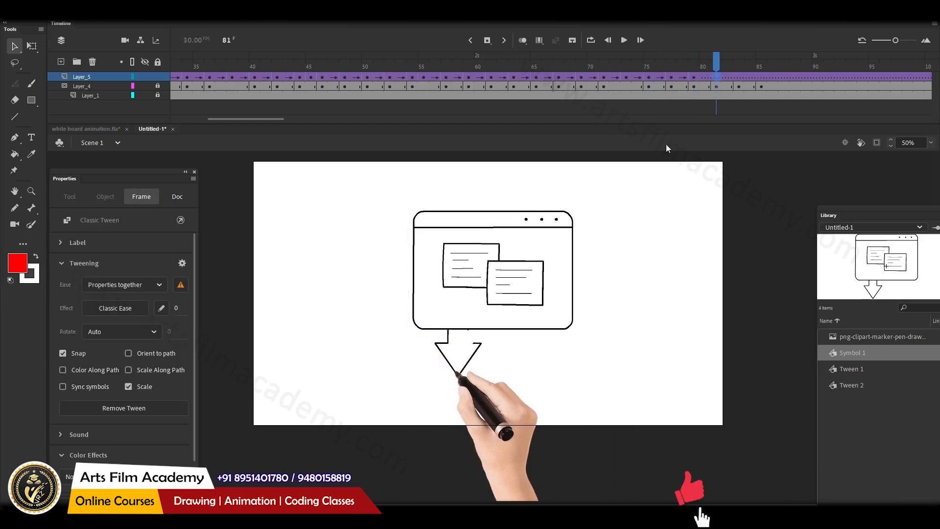
{"action": "left_click_drag", "start_coordinate": [489, 397], "coordinate": [508, 366]}
{"action": "left_click", "coordinate": [739, 80]}
{"action": "key", "text": "F6"}
{"action": "left_click_drag", "start_coordinate": [522, 373], "coordinate": [514, 373]}
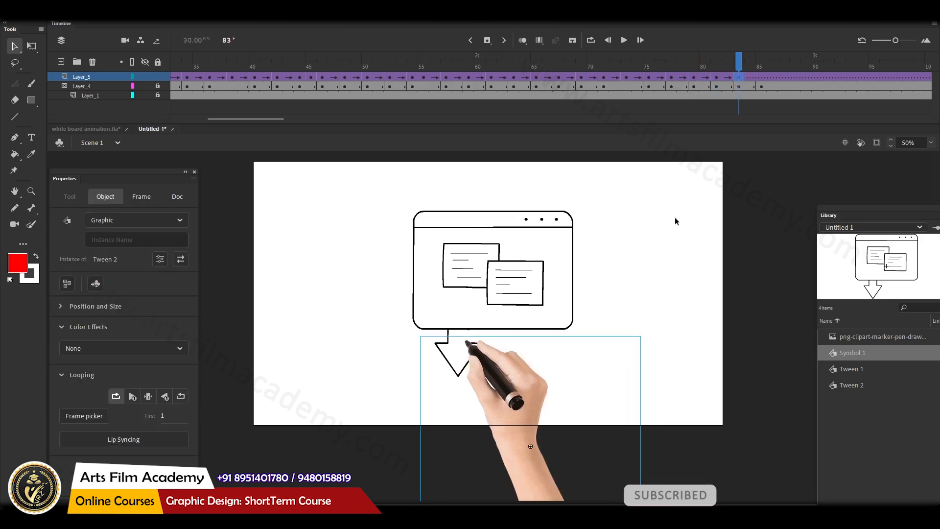
Keyframe the hand at frame 85 with the pen tip at the upper end of the arrow stem's right side.
{"action": "left_click", "coordinate": [760, 86]}
{"action": "key", "text": "F6"}
{"action": "left_click_drag", "start_coordinate": [504, 390], "coordinate": [505, 377]}
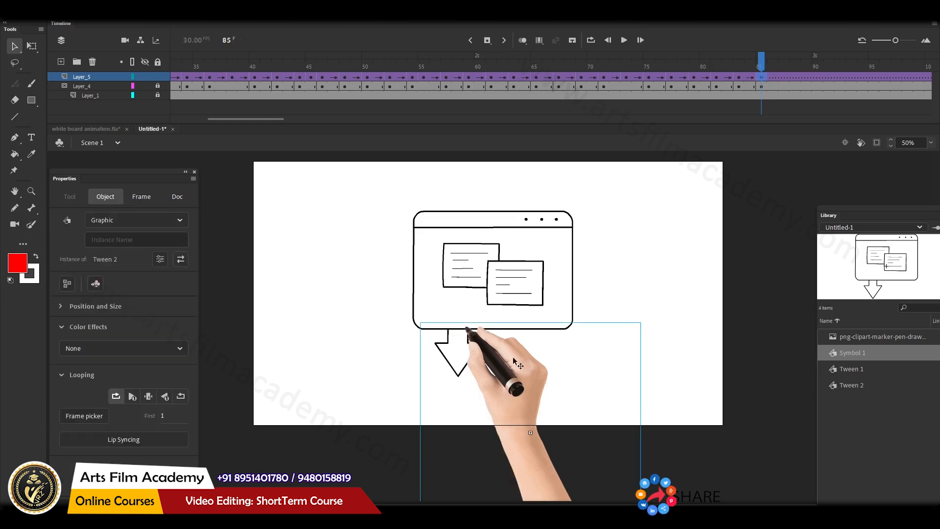
Play back the animation to check the hand following the drawn lines.
{"action": "key", "text": "Return"}
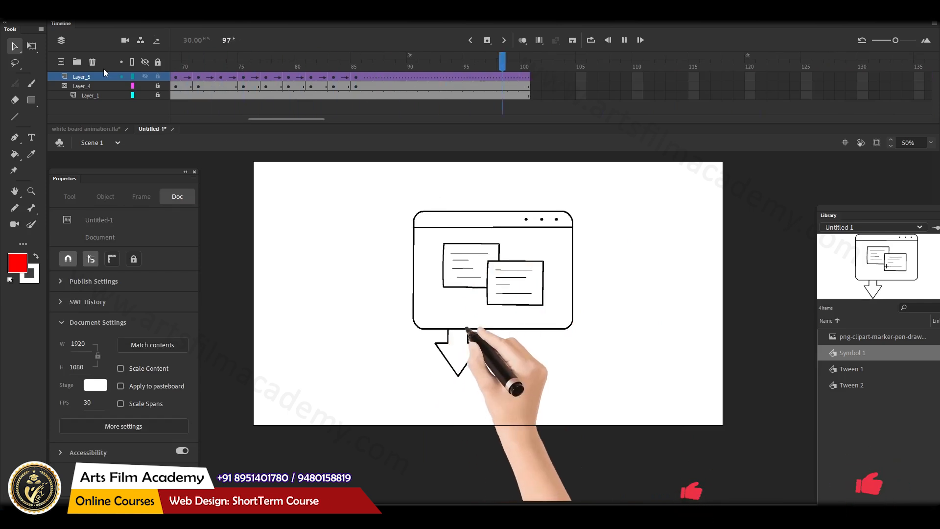
{"action": "key", "text": "Return"}
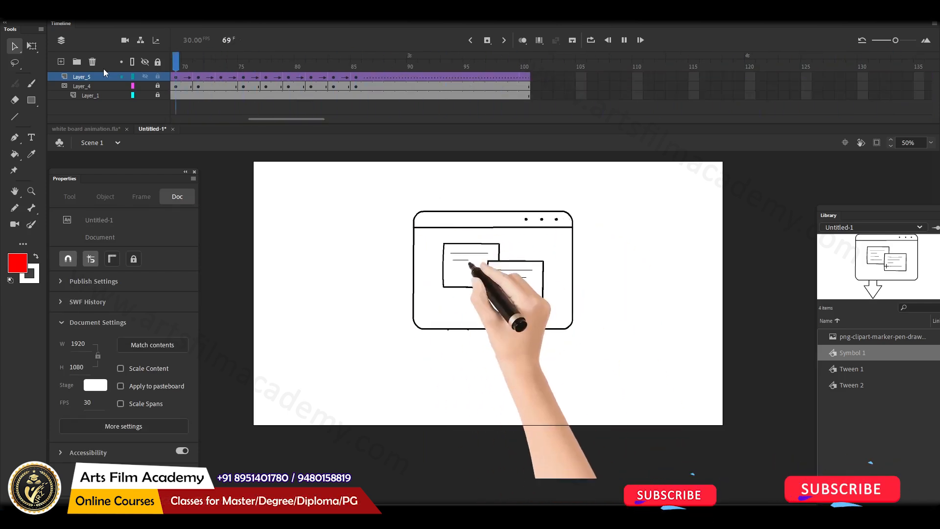
{"action": "key", "text": "Return"}
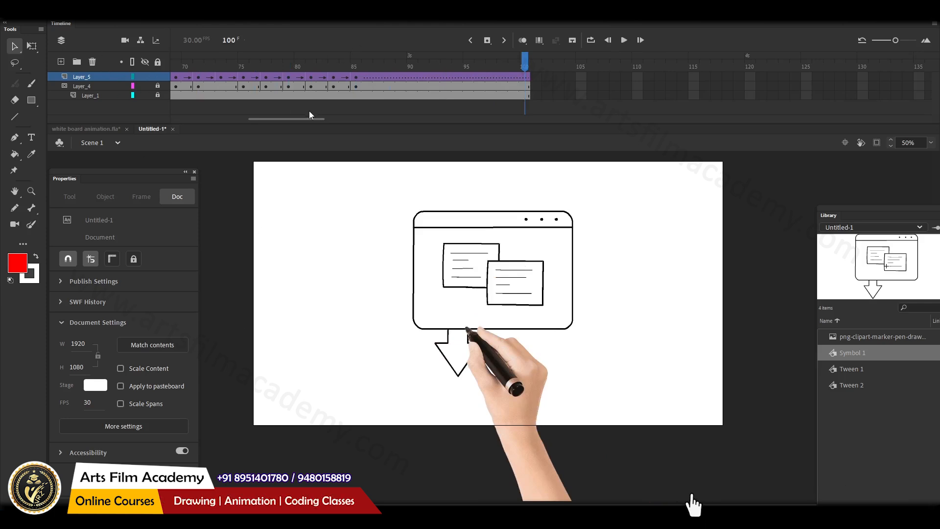
Return to the first frame, move the Properties panel out of the way and hide the hand layer, Layer_5.
{"action": "left_click_drag", "start_coordinate": [307, 119], "coordinate": [229, 118]}
{"action": "left_click", "coordinate": [227, 62]}
{"action": "left_click_drag", "start_coordinate": [227, 63], "coordinate": [175, 62]}
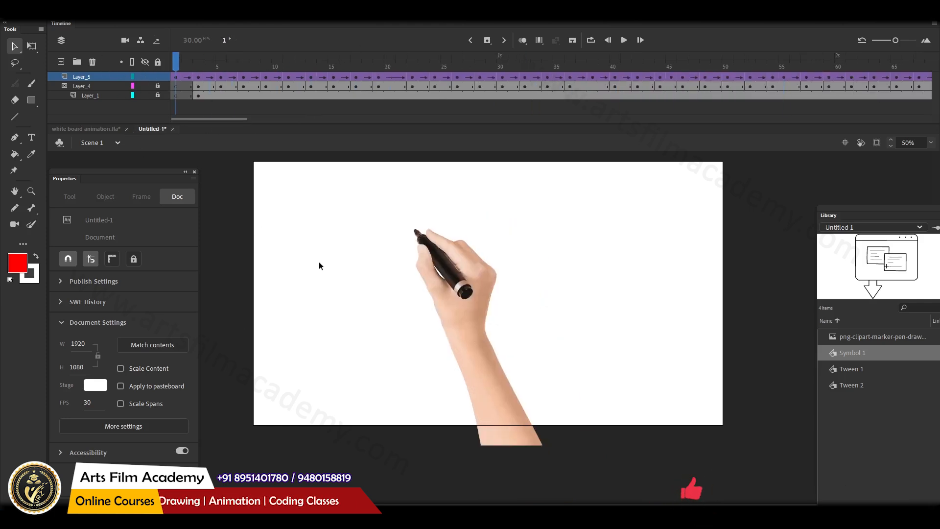
{"action": "left_click_drag", "start_coordinate": [308, 265], "coordinate": [583, 262]}
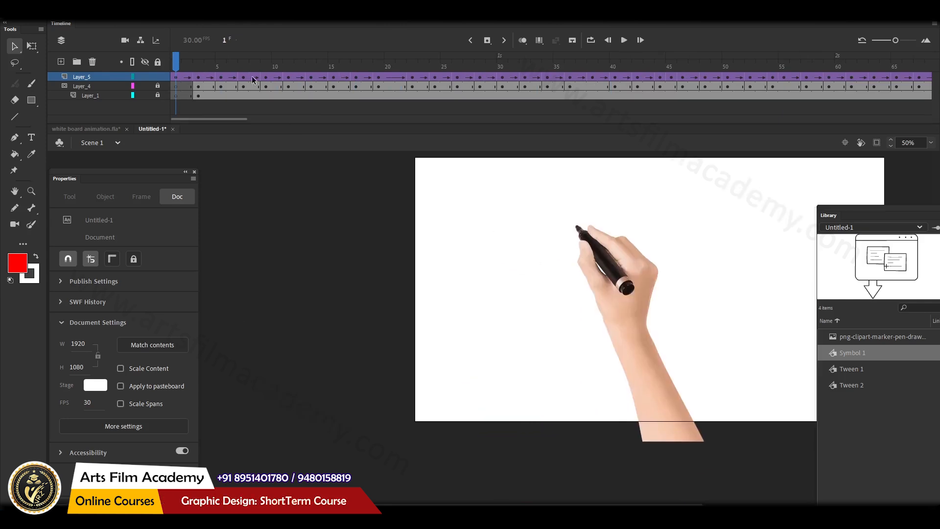
{"action": "left_click", "coordinate": [207, 64]}
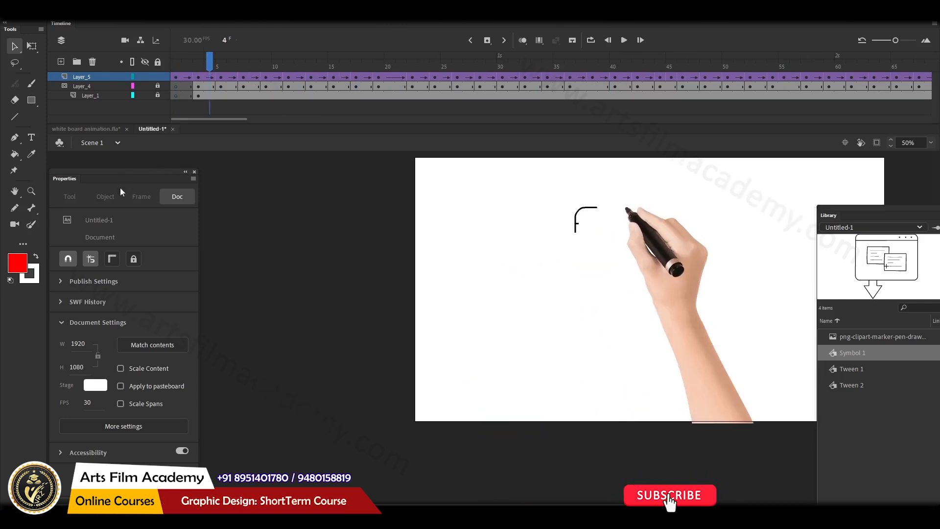
{"action": "left_click_drag", "start_coordinate": [122, 176], "coordinate": [146, 419]}
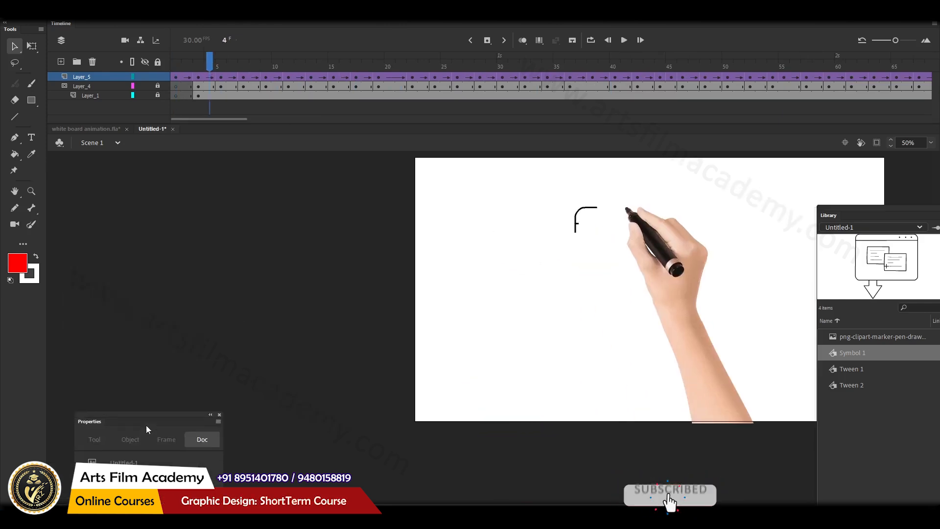
{"action": "left_click", "coordinate": [145, 76]}
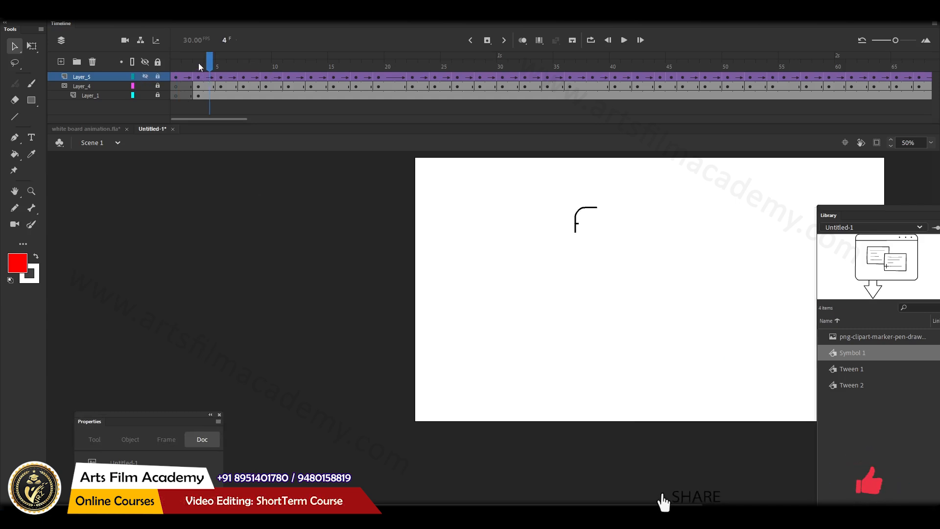
{"action": "mouse_move", "coordinate": [169, 66]}
{"action": "left_mouse_down"}
{"action": "mouse_move", "coordinate": [513, 65]}
{"action": "mouse_move", "coordinate": [186, 66]}
{"action": "mouse_move", "coordinate": [296, 98]}
{"action": "mouse_move", "coordinate": [72, 102]}
{"action": "left_mouse_up"}
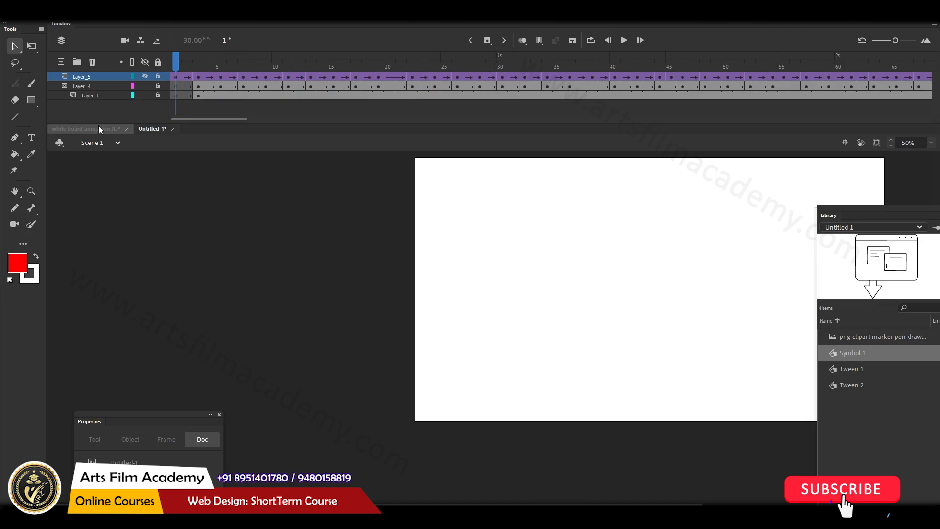
{"action": "left_click", "coordinate": [210, 69]}
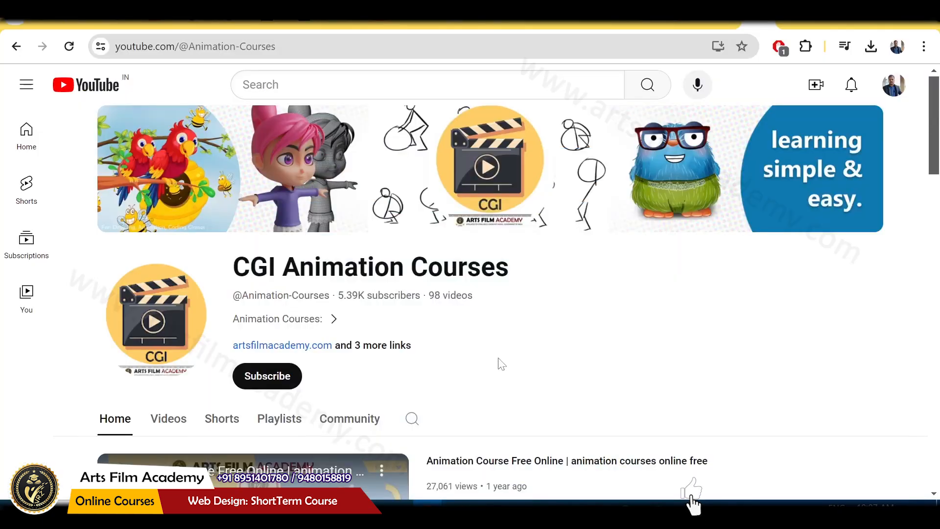
In the browser, look through the CGI Animation Courses YouTube channel and its 2D Animation playlist of Adobe Animate tutorials.
{"action": "scroll", "coordinate": [635, 334], "scroll_direction": "down", "scroll_amount": 5}
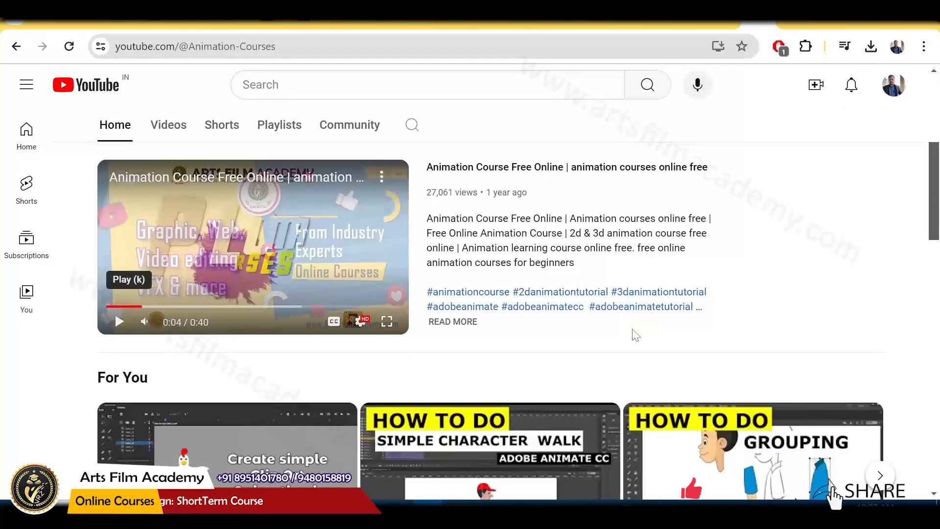
{"action": "scroll", "coordinate": [635, 334], "scroll_direction": "down", "scroll_amount": 5}
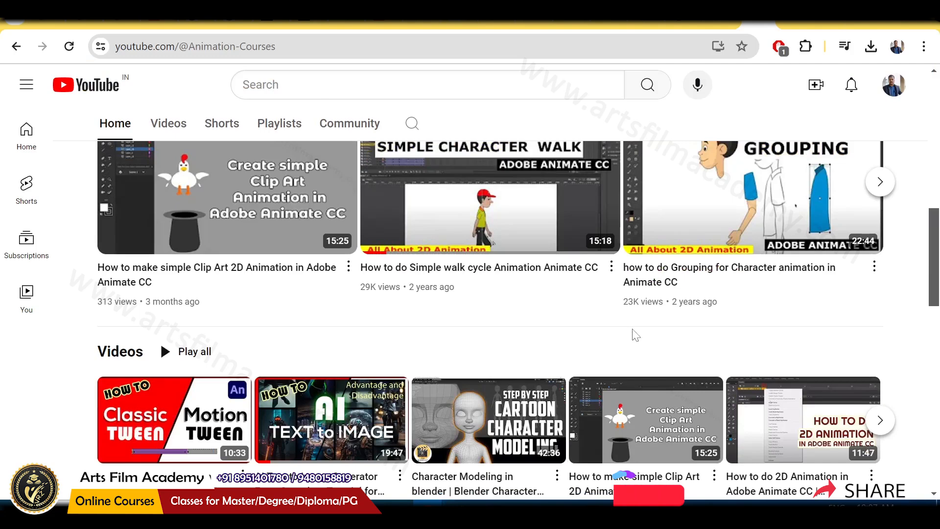
{"action": "scroll", "coordinate": [635, 334], "scroll_direction": "down", "scroll_amount": 8}
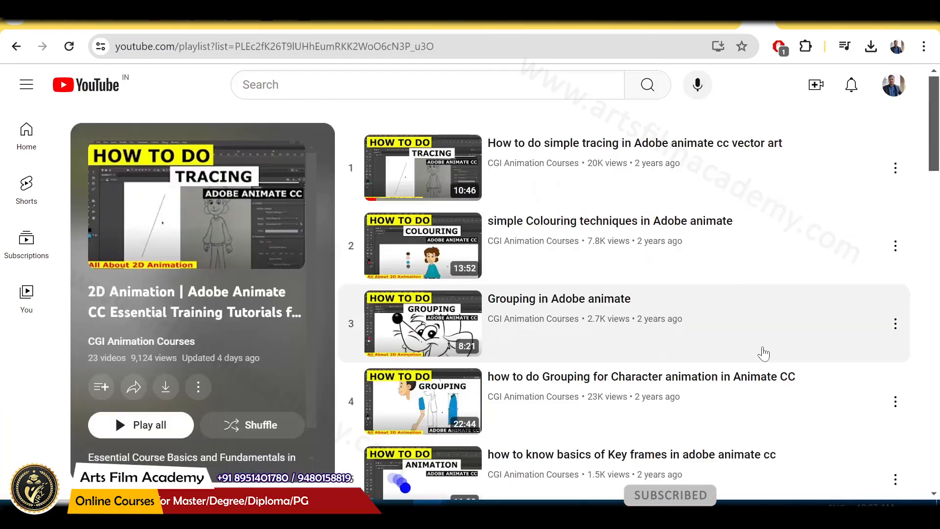
{"action": "scroll", "coordinate": [763, 353], "scroll_direction": "down", "scroll_amount": 15}
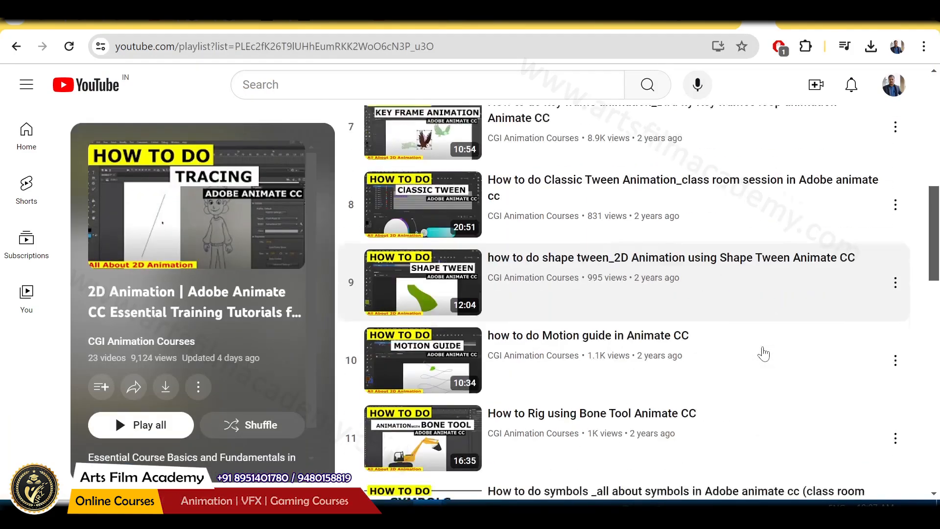
{"action": "scroll", "coordinate": [763, 353], "scroll_direction": "down", "scroll_amount": 11}
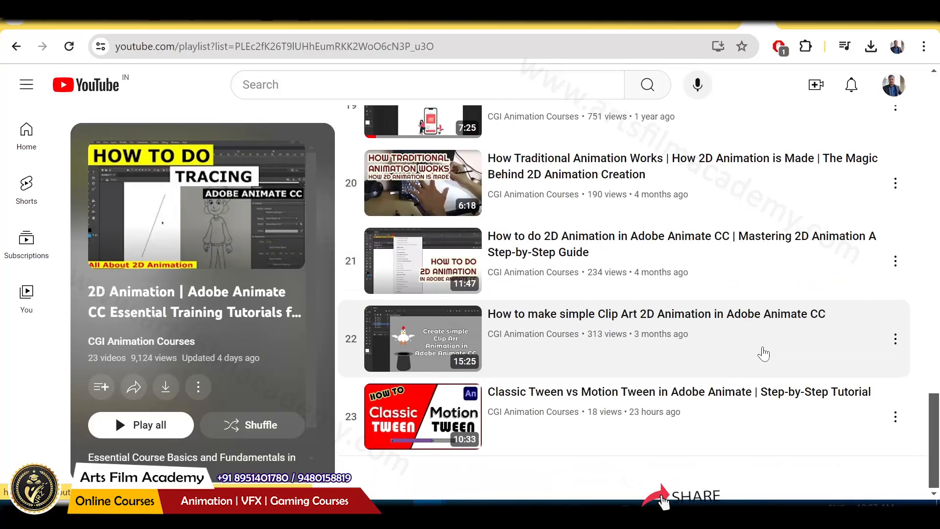
{"action": "scroll", "coordinate": [763, 353], "scroll_direction": "up", "scroll_amount": 14}
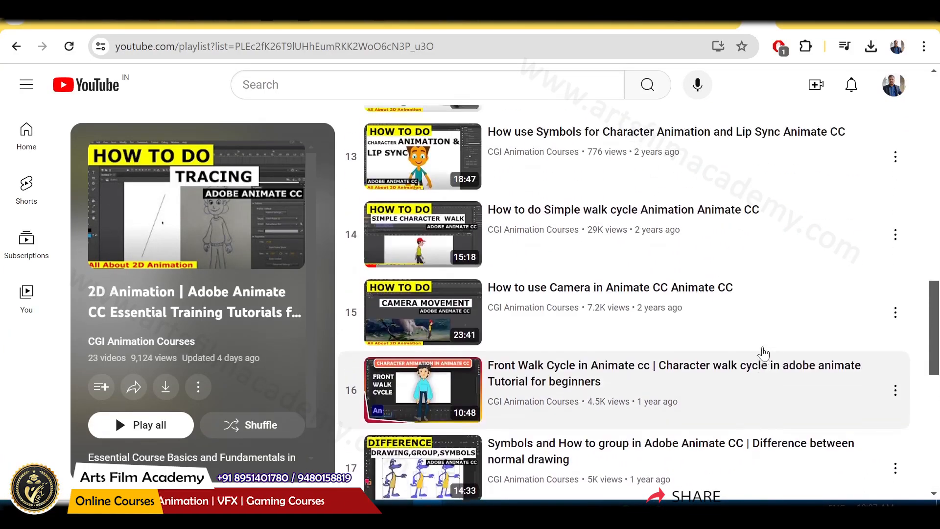
{"action": "scroll", "coordinate": [763, 353], "scroll_direction": "up", "scroll_amount": 10}
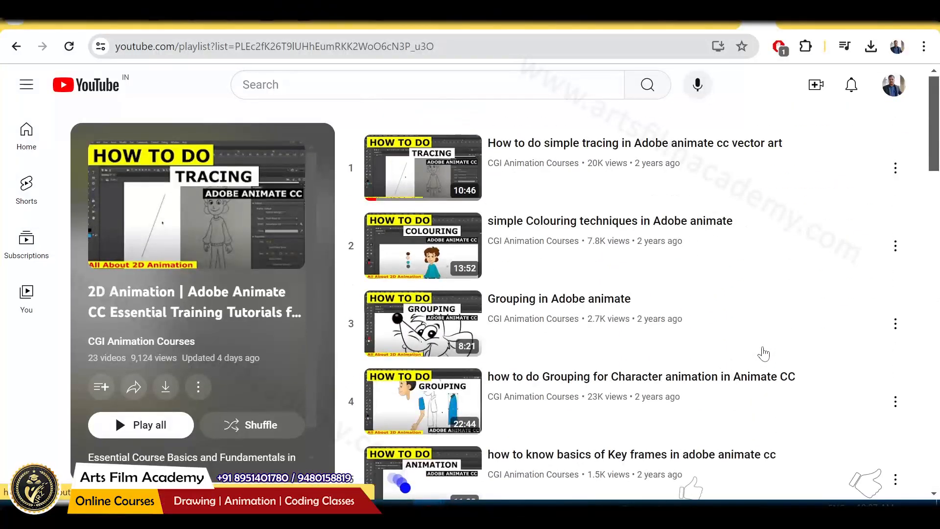
Open the CGI Animation Courses channel from the playlist and look through its home page.
{"action": "left_click", "coordinate": [510, 163]}
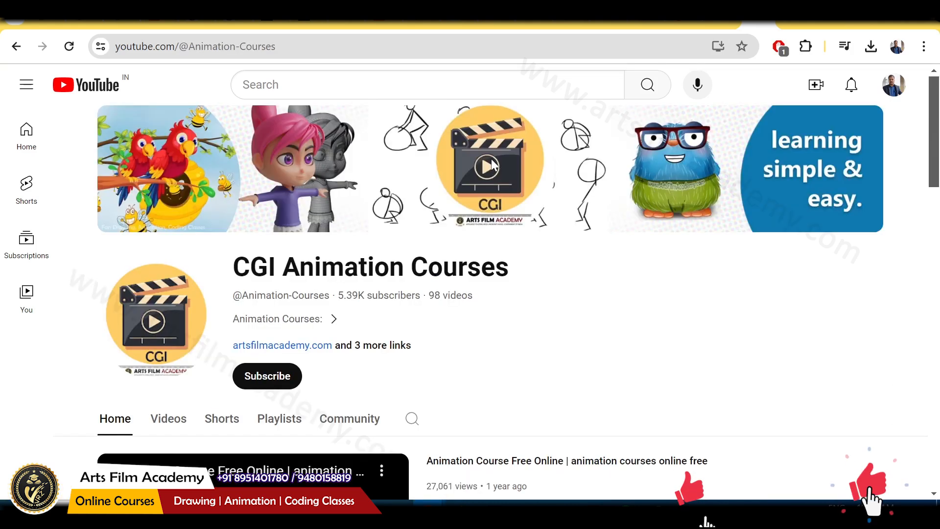
{"action": "scroll", "coordinate": [521, 280], "scroll_direction": "down", "scroll_amount": 5}
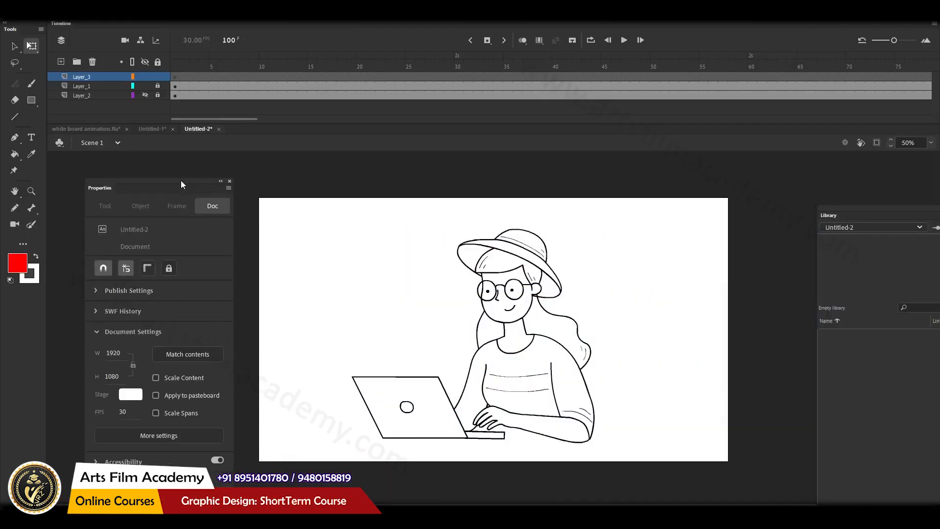
In the Untitled-2 document, remove Layer_3's frames after frame 1 and return to the first frame.
{"action": "left_click", "coordinate": [175, 77]}
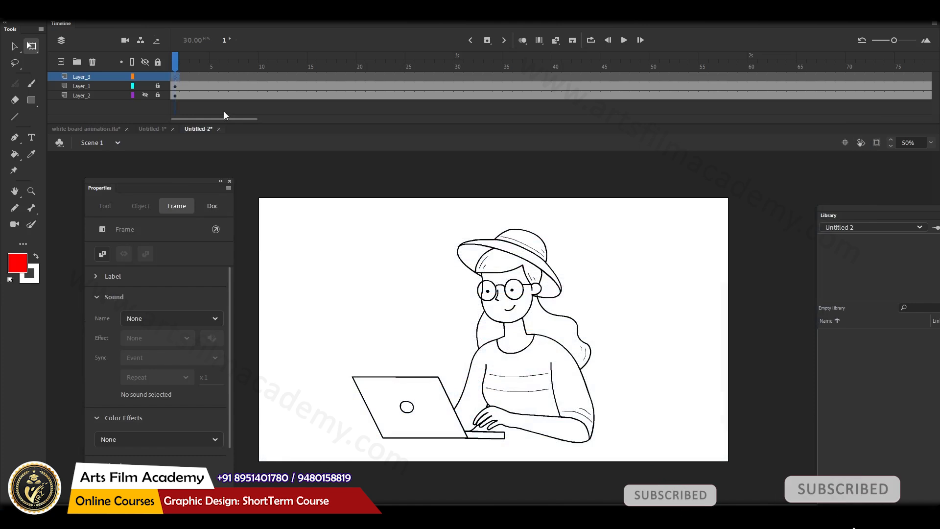
{"action": "left_click_drag", "start_coordinate": [221, 120], "coordinate": [304, 119]}
{"action": "left_click_drag", "start_coordinate": [421, 78], "coordinate": [194, 76]}
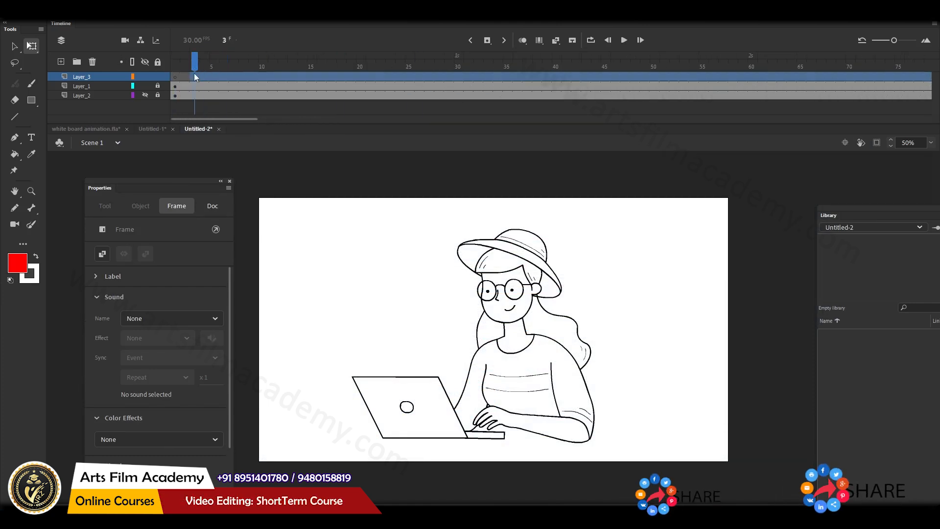
{"action": "right_click", "coordinate": [184, 75]}
{"action": "left_click", "coordinate": [206, 139]}
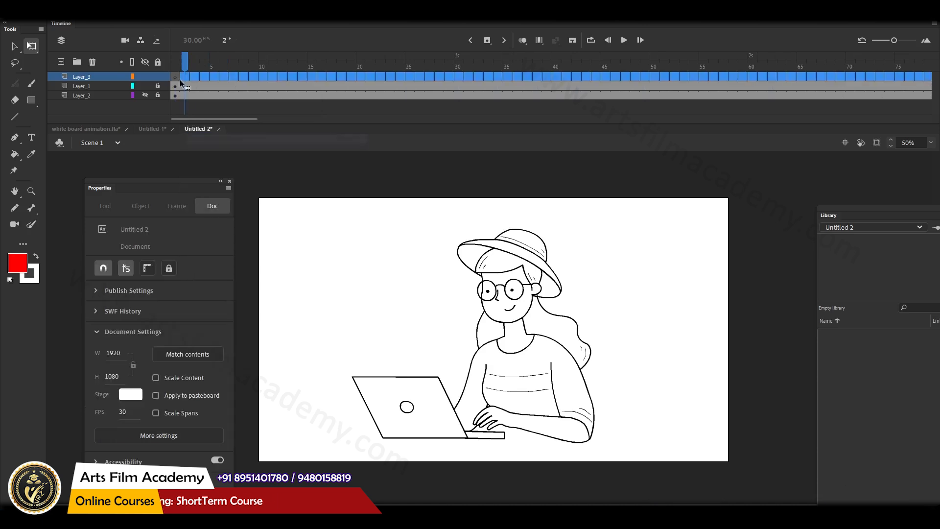
{"action": "left_click", "coordinate": [175, 78]}
{"action": "key", "text": "ctrl+equal"}
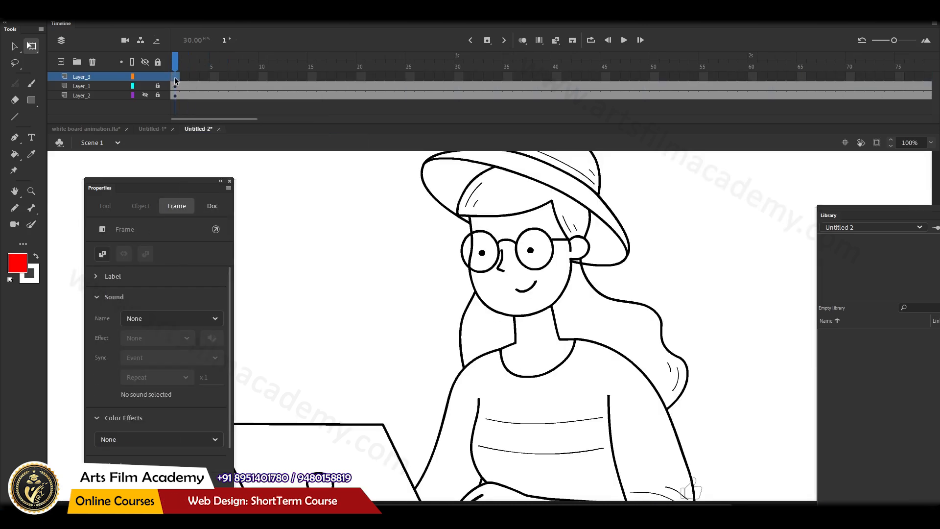
Reduce the Classic Brush to size 36 by testing red strokes along the hat brim, undoing the test strokes.
{"action": "left_click", "coordinate": [32, 83]}
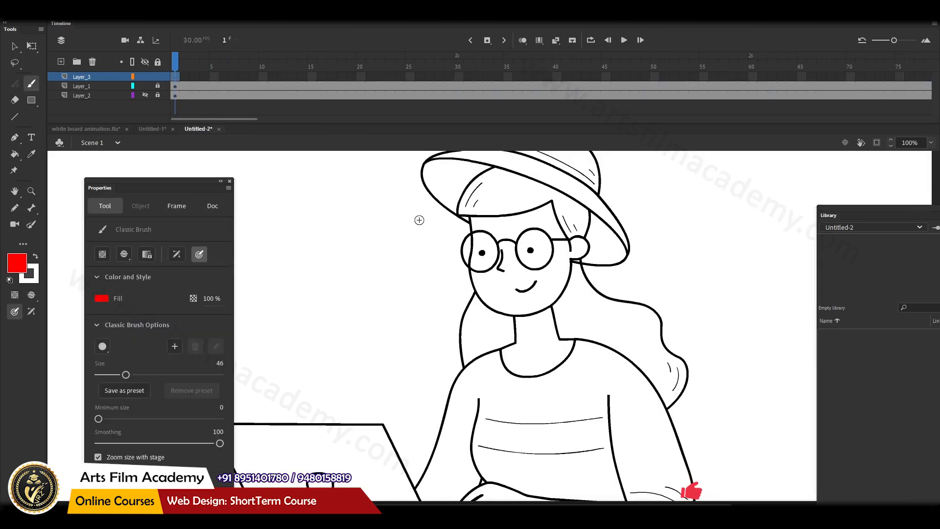
{"action": "left_click_drag", "start_coordinate": [429, 192], "coordinate": [478, 222]}
{"action": "left_click_drag", "start_coordinate": [488, 190], "coordinate": [494, 263]}
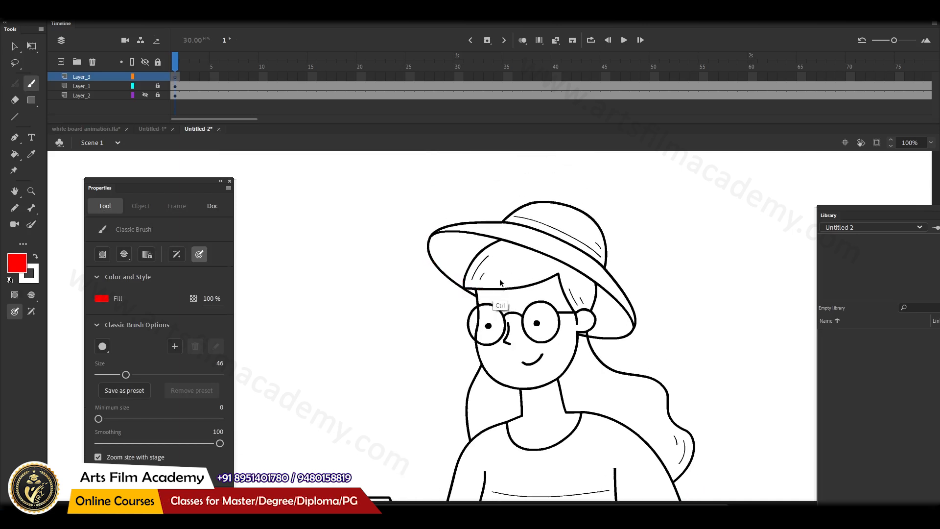
{"action": "key", "text": "bracketleft"}
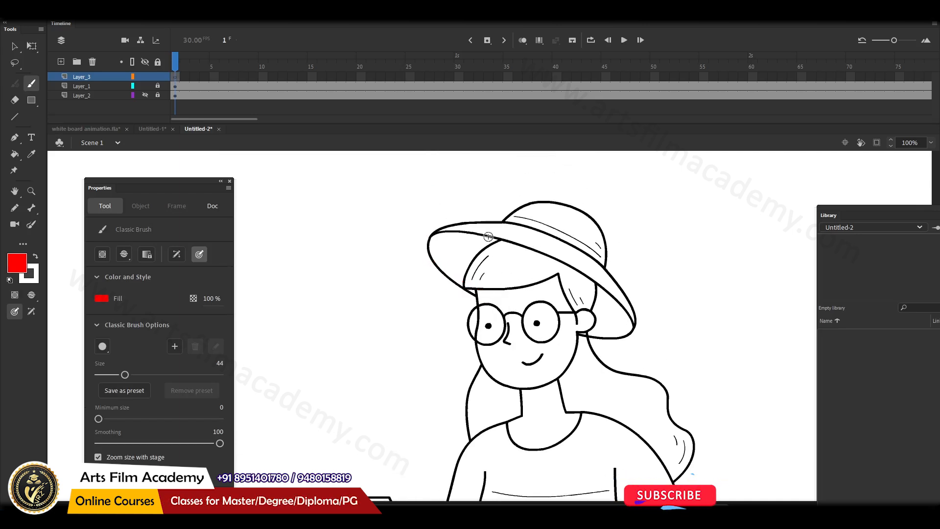
{"action": "left_click_drag", "start_coordinate": [439, 234], "coordinate": [482, 226]}
{"action": "key", "text": "ctrl+z"}
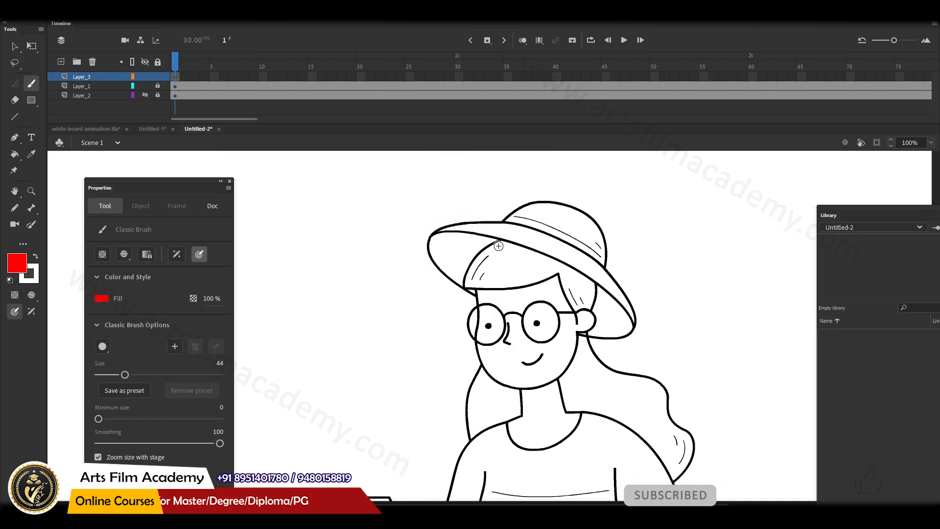
{"action": "key", "text": "bracketleft"}
{"action": "left_click_drag", "start_coordinate": [437, 232], "coordinate": [483, 225]}
{"action": "key", "text": "ctrl+z"}
{"action": "key", "text": "bracketleft"}
{"action": "key", "text": "bracketleft"}
{"action": "left_click_drag", "start_coordinate": [434, 244], "coordinate": [491, 227]}
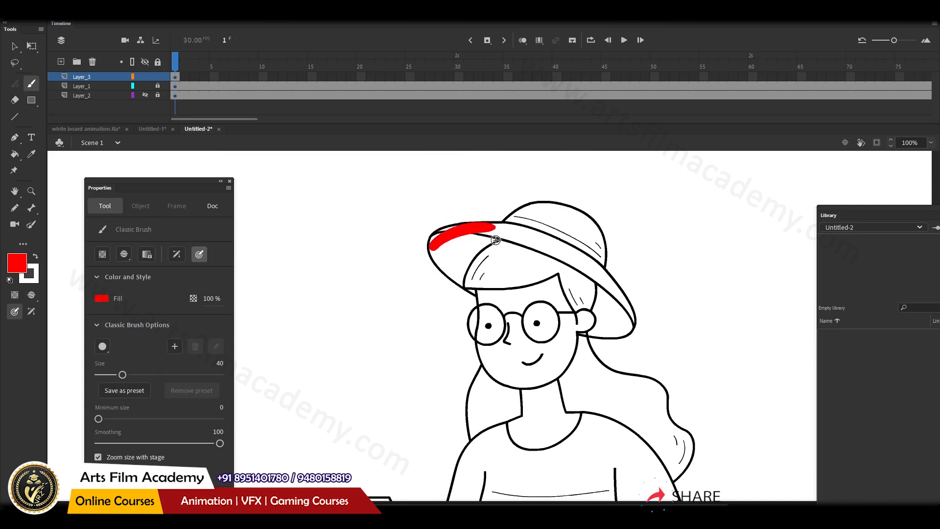
{"action": "key", "text": "bracketleft"}
{"action": "key", "text": "bracketleft"}
{"action": "key", "text": "bracketleft"}
{"action": "key", "text": "bracketleft"}
{"action": "left_click_drag", "start_coordinate": [438, 255], "coordinate": [525, 224]}
{"action": "key", "text": "ctrl+z"}
Start the red mask on Layer_3 with a dot at the crown's left base, and paint over the crown's top on frame 3.
{"action": "left_click_drag", "start_coordinate": [473, 411], "coordinate": [440, 309]}
{"action": "left_click_drag", "start_coordinate": [528, 269], "coordinate": [527, 375]}
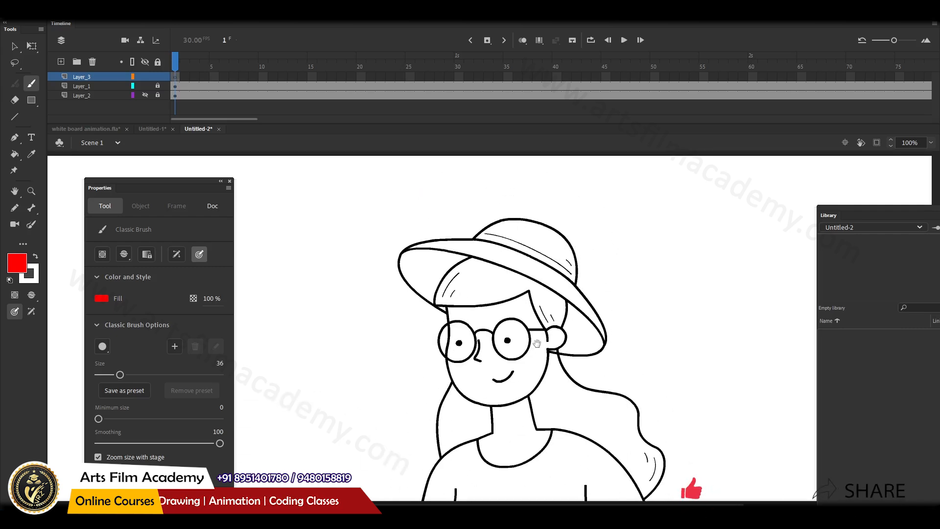
{"action": "left_click_drag", "start_coordinate": [536, 324], "coordinate": [511, 309]}
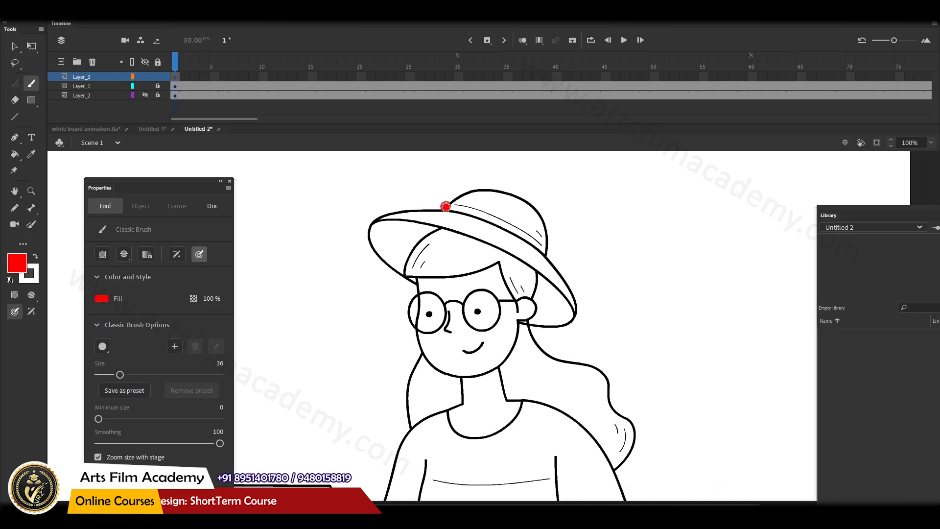
{"action": "left_click", "coordinate": [194, 79]}
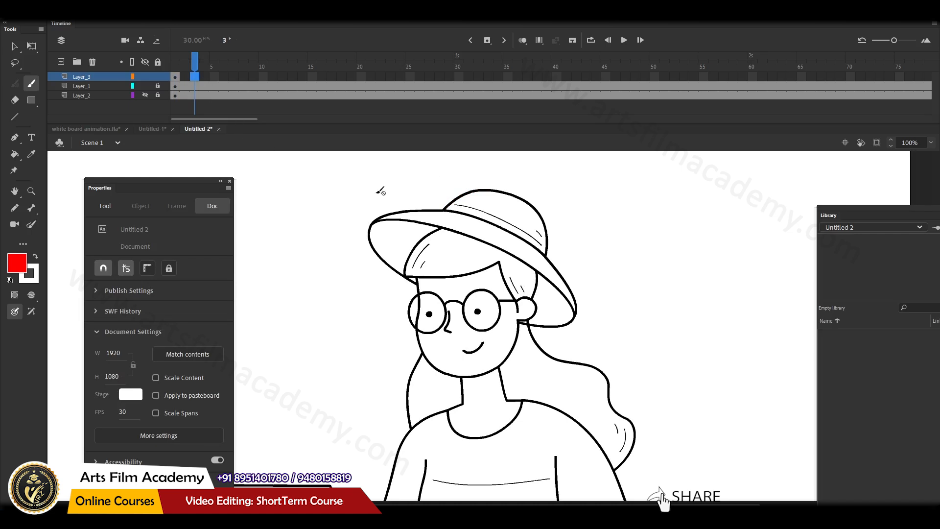
{"action": "mouse_move", "coordinate": [444, 208]}
{"action": "left_mouse_down"}
{"action": "mouse_move", "coordinate": [484, 190]}
{"action": "mouse_move", "coordinate": [517, 197]}
{"action": "left_mouse_up"}
Add keyframes at frames 5 and 7 and extend the mask down the crown's right side to the brim.
{"action": "left_click", "coordinate": [214, 80]}
{"action": "key", "text": "F6"}
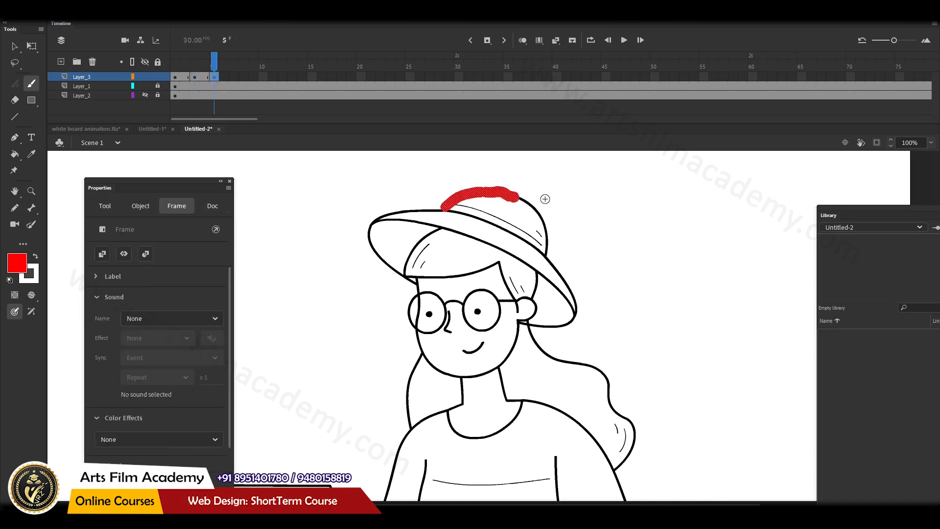
{"action": "left_click_drag", "start_coordinate": [519, 197], "coordinate": [541, 220]}
{"action": "left_click", "coordinate": [234, 79]}
{"action": "key", "text": "F6"}
Add keyframes at frames 9 and 11 and mask the brim's upper edge from its left tip to the crown.
{"action": "left_click", "coordinate": [254, 80]}
{"action": "key", "text": "F6"}
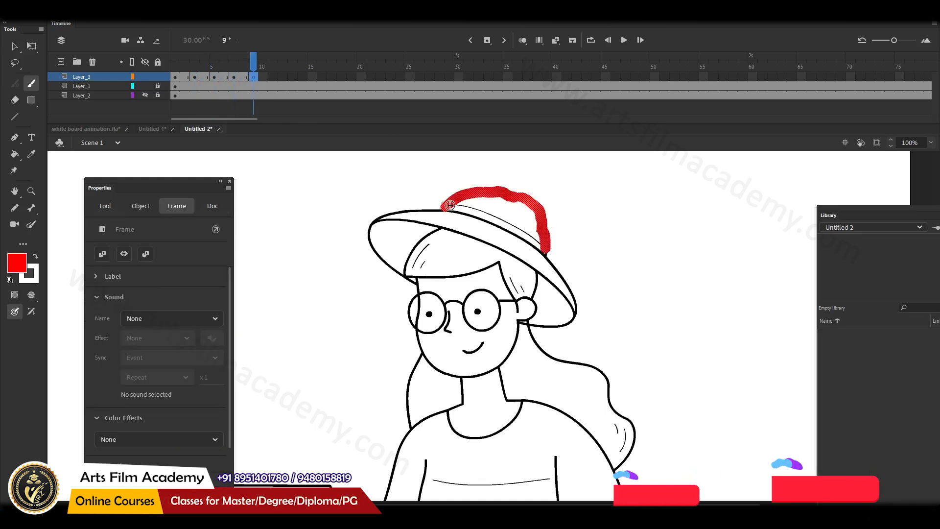
{"action": "left_click_drag", "start_coordinate": [372, 221], "coordinate": [414, 211]}
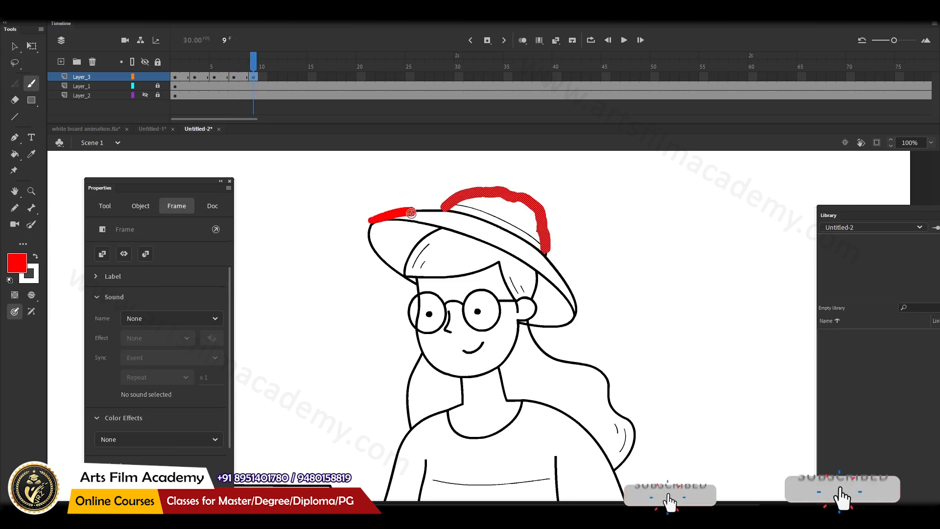
{"action": "left_click", "coordinate": [273, 77]}
{"action": "key", "text": "F6"}
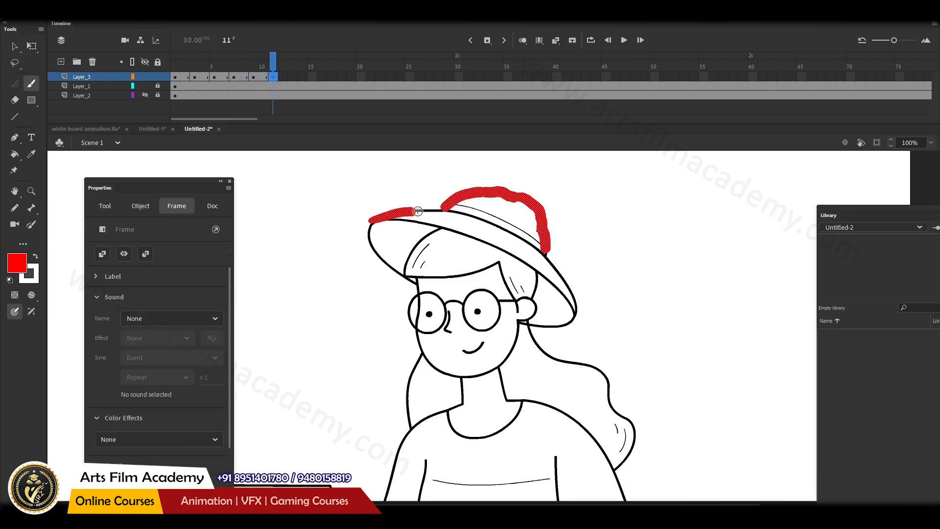
{"action": "left_click_drag", "start_coordinate": [414, 211], "coordinate": [373, 219]}
Add keyframes at frames 13, 15 and 17 and mask the line where the crown meets the brim.
{"action": "left_click", "coordinate": [292, 78]}
{"action": "key", "text": "F6"}
{"action": "left_click_drag", "start_coordinate": [450, 213], "coordinate": [516, 236]}
{"action": "left_click", "coordinate": [312, 77]}
{"action": "key", "text": "F6"}
{"action": "left_click_drag", "start_coordinate": [323, 77], "coordinate": [331, 77]}
{"action": "key", "text": "F6"}
{"action": "left_click_drag", "start_coordinate": [516, 234], "coordinate": [541, 251]}
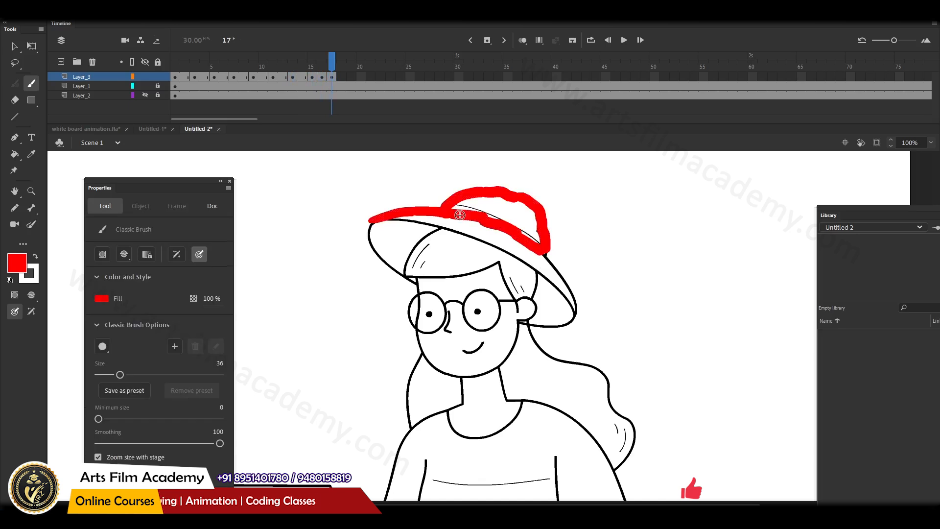
Check the mask on frames 15 to 17 of Layer_3 and extend frame 17 by one frame.
{"action": "left_click", "coordinate": [351, 78]}
{"action": "left_click", "coordinate": [323, 77]}
{"action": "left_click", "coordinate": [313, 78]}
{"action": "left_click", "coordinate": [313, 78]}
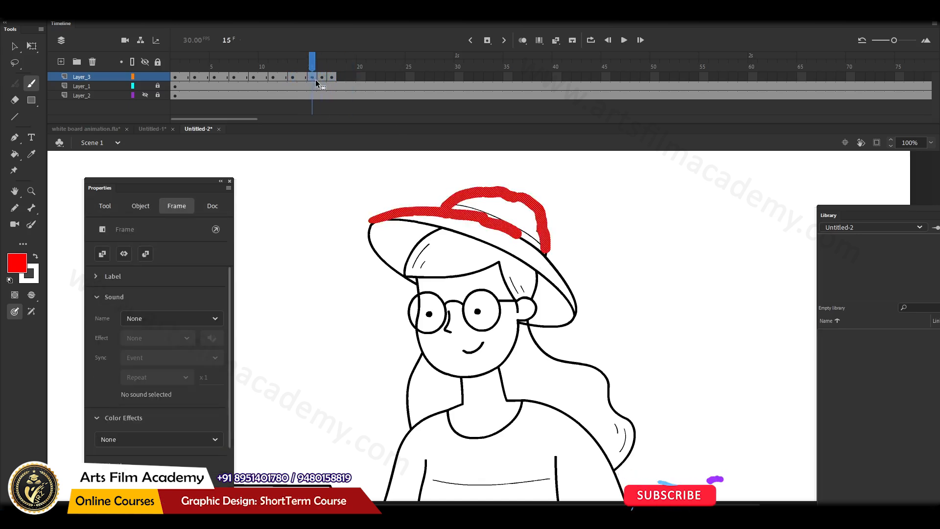
{"action": "left_click", "coordinate": [329, 78]}
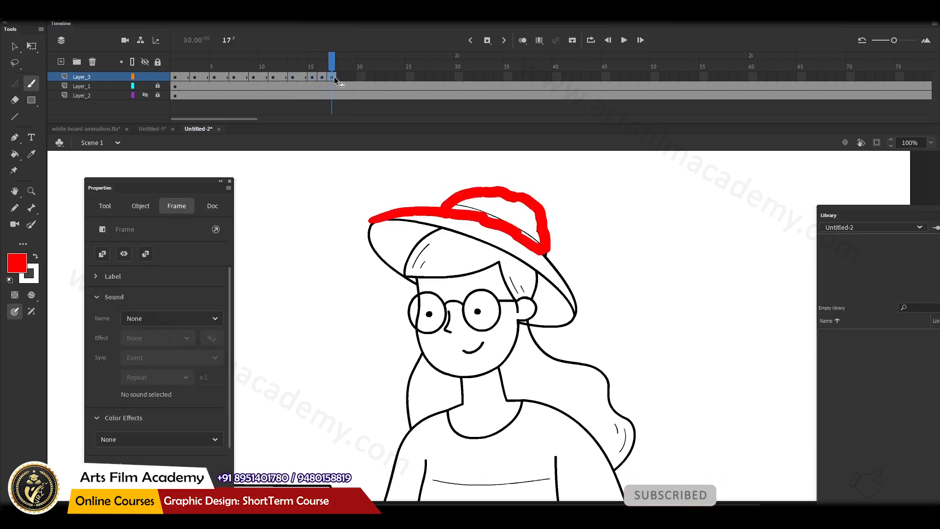
{"action": "key", "text": "F5"}
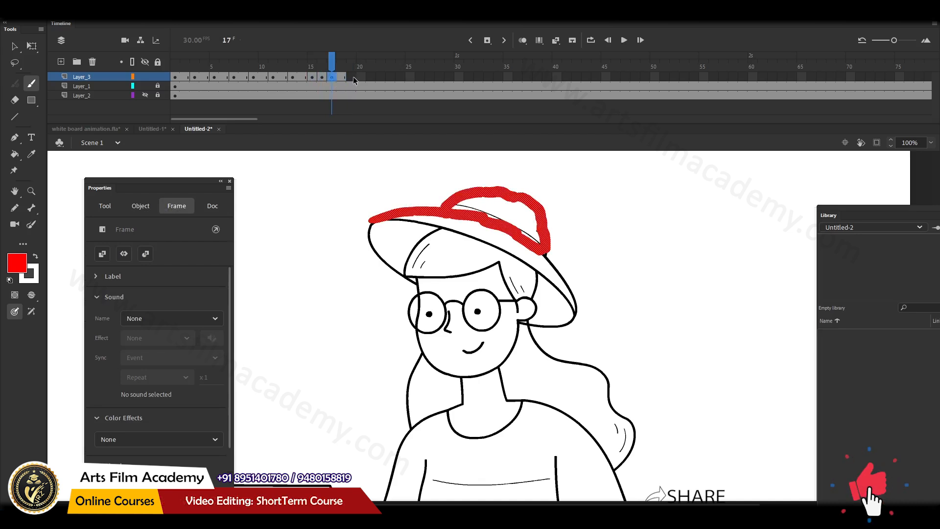
Add a keyframe at frame 19 and paint over the thin hatband line across the crown.
{"action": "left_click", "coordinate": [354, 80]}
{"action": "key", "text": "F6"}
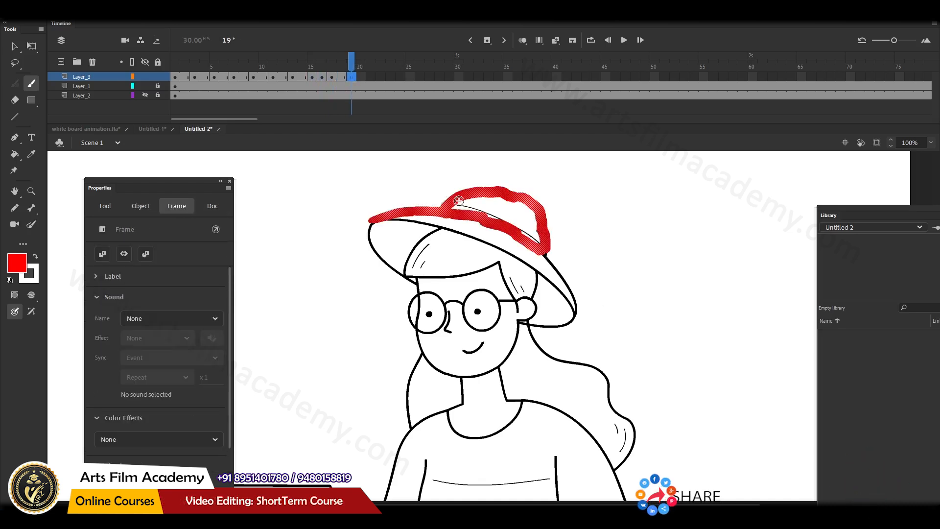
{"action": "left_click_drag", "start_coordinate": [457, 205], "coordinate": [541, 242]}
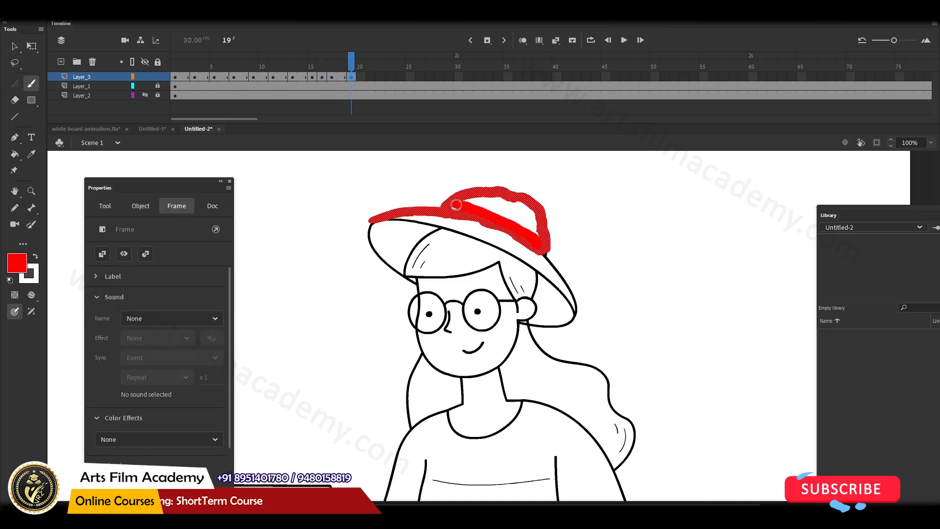
Add keyframes at frames 21 and 23 and mask the brim's outer right edge around its lower tip.
{"action": "left_click", "coordinate": [372, 78]}
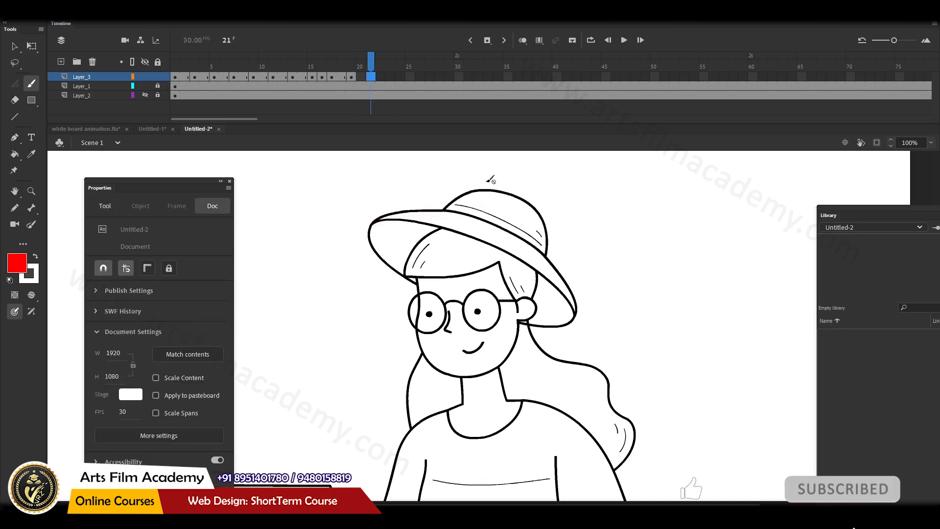
{"action": "key", "text": "F6"}
{"action": "mouse_move", "coordinate": [543, 248]}
{"action": "left_mouse_down"}
{"action": "mouse_move", "coordinate": [576, 280]}
{"action": "mouse_move", "coordinate": [579, 299]}
{"action": "left_mouse_up"}
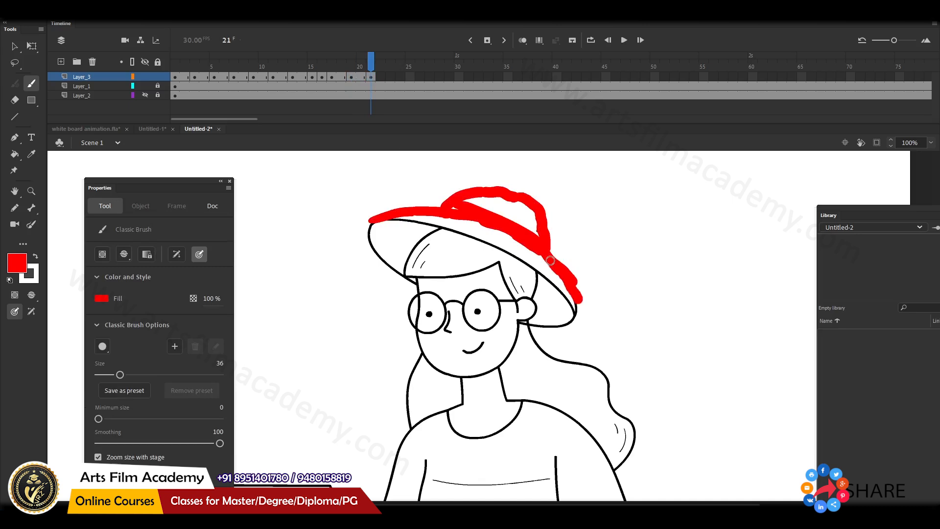
{"action": "left_click", "coordinate": [390, 77]}
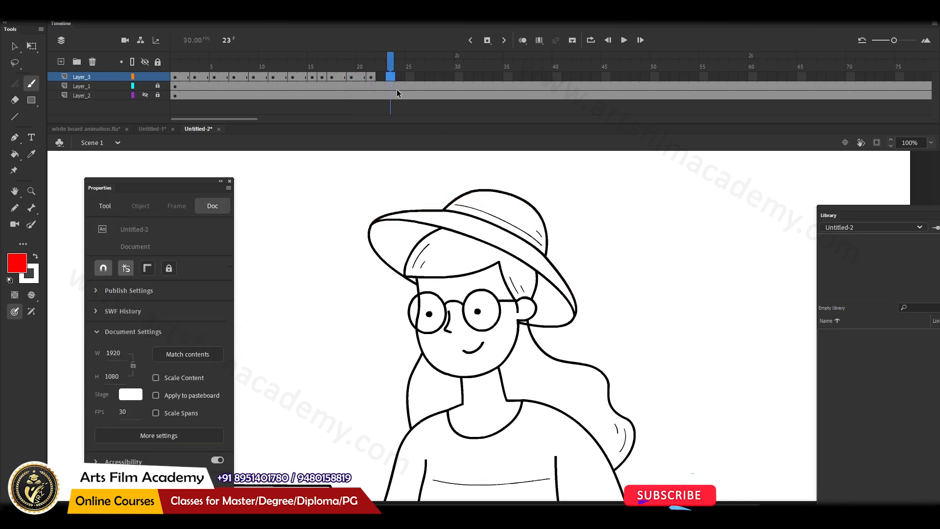
{"action": "key", "text": "F6"}
{"action": "mouse_move", "coordinate": [552, 292]}
{"action": "left_mouse_down"}
{"action": "mouse_move", "coordinate": [576, 312]}
{"action": "mouse_move", "coordinate": [562, 301]}
{"action": "left_mouse_up"}
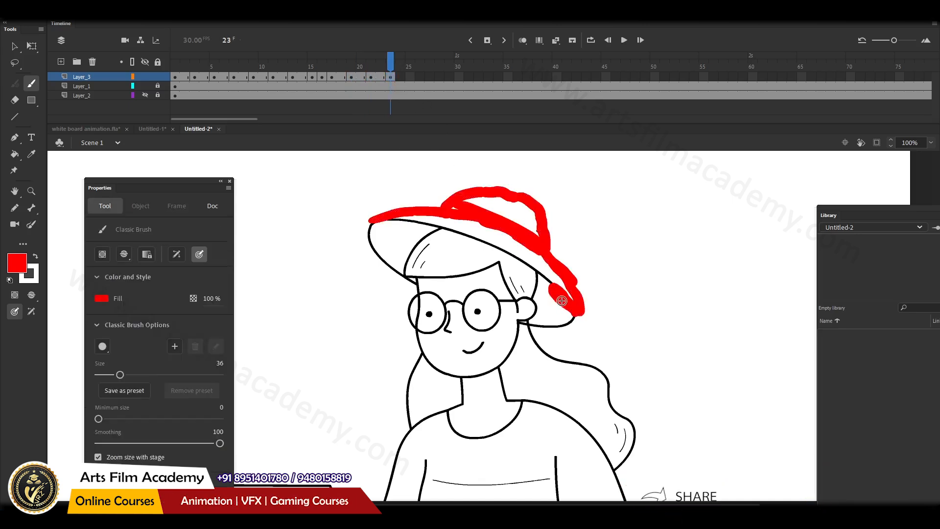
Add keyframes at frames 25 and 27 and continue the mask up the brim's inner edge above the ear and hair.
{"action": "left_click", "coordinate": [412, 77]}
{"action": "key", "text": "F6"}
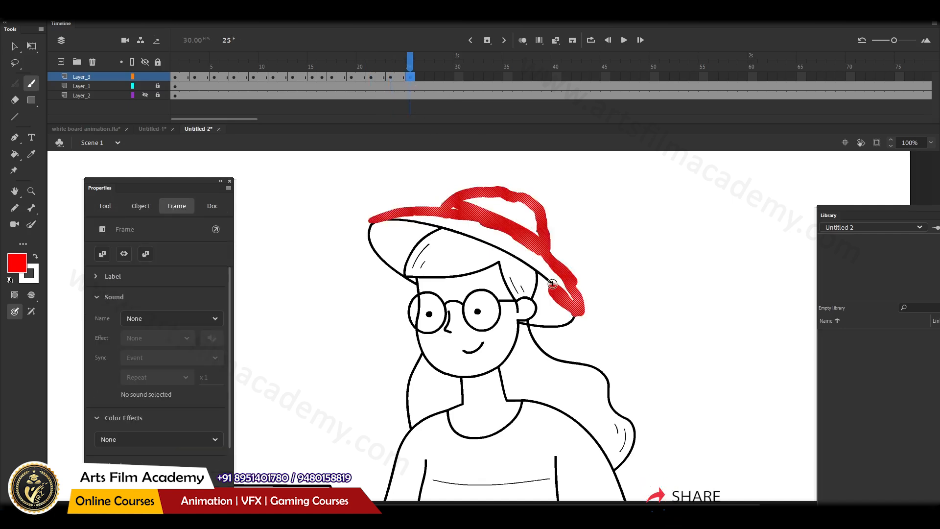
{"action": "mouse_move", "coordinate": [545, 280]}
{"action": "left_mouse_down"}
{"action": "mouse_move", "coordinate": [534, 267]}
{"action": "mouse_move", "coordinate": [554, 286]}
{"action": "left_mouse_up"}
{"action": "left_click", "coordinate": [429, 77]}
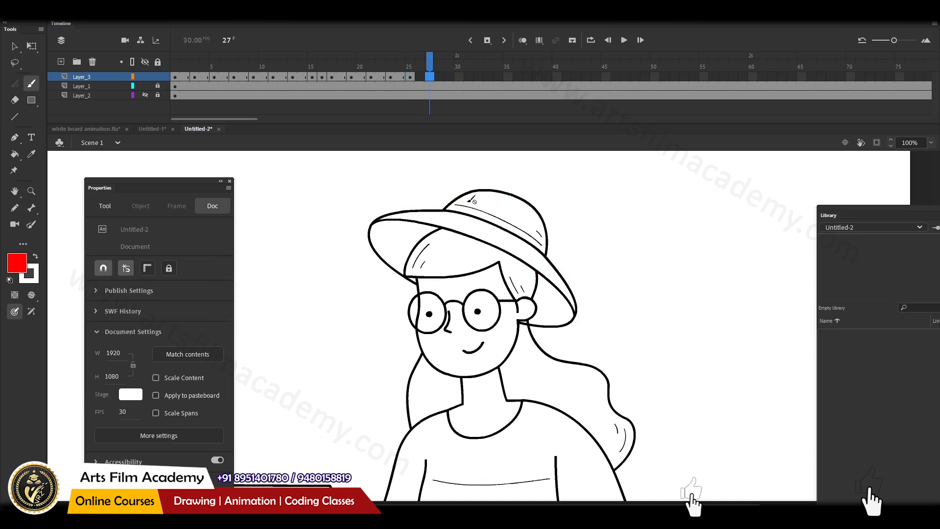
{"action": "key", "text": "F6"}
{"action": "mouse_move", "coordinate": [514, 257]}
{"action": "left_mouse_down"}
{"action": "mouse_move", "coordinate": [483, 243]}
{"action": "mouse_move", "coordinate": [495, 238]}
{"action": "left_mouse_up"}
Add keyframes at frames 29 and 31 and mask the rest of the brim's inner edge towards its left tip.
{"action": "left_click", "coordinate": [449, 78]}
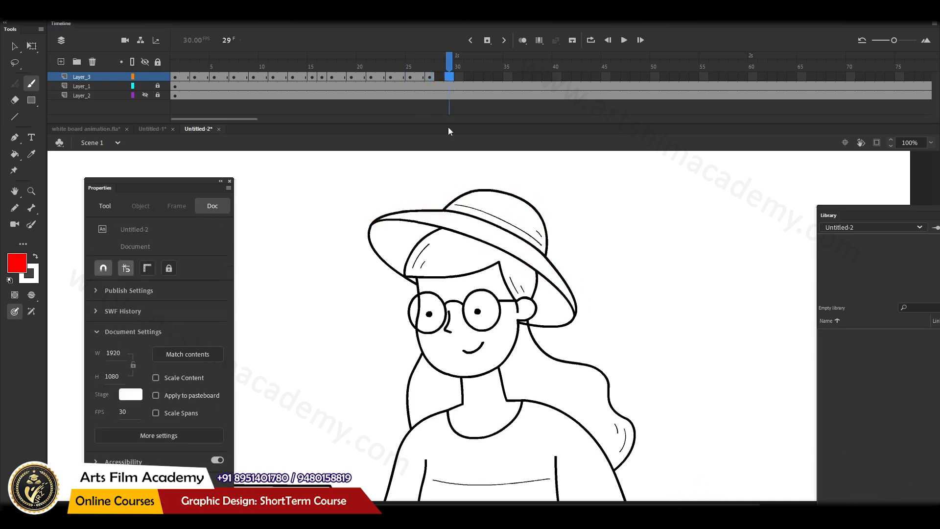
{"action": "key", "text": "F6"}
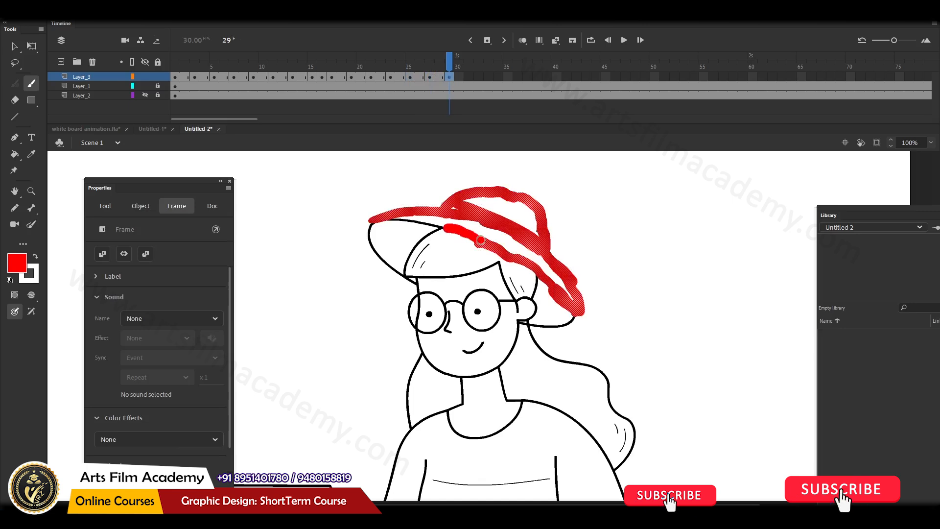
{"action": "left_click_drag", "start_coordinate": [481, 240], "coordinate": [495, 245]}
{"action": "left_click", "coordinate": [469, 77]}
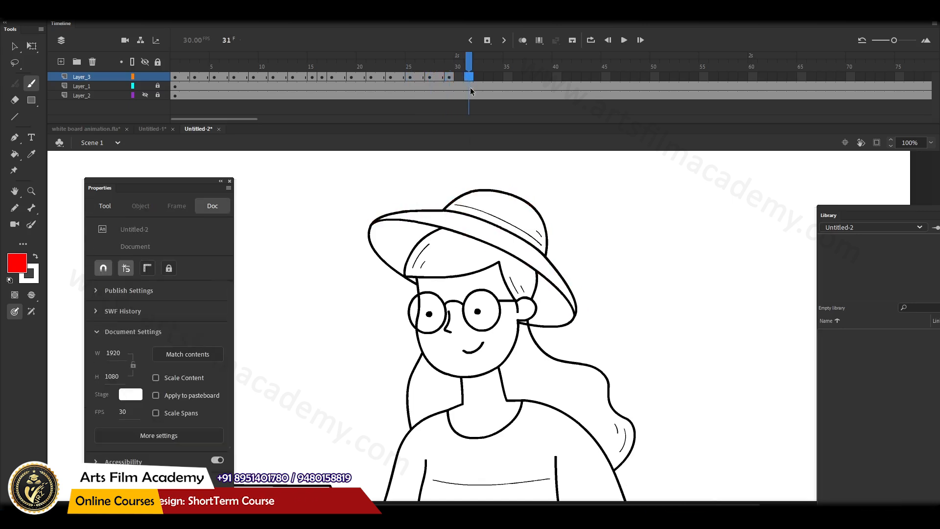
{"action": "key", "text": "F6"}
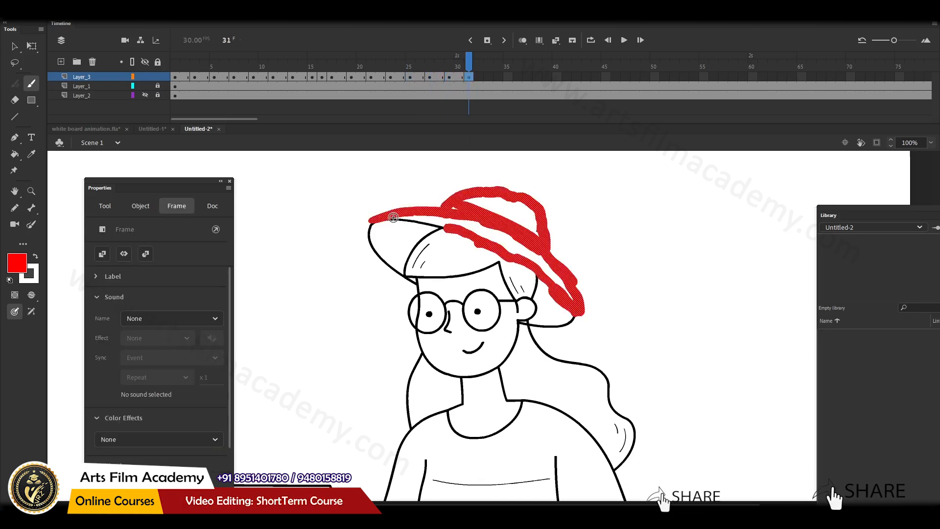
{"action": "left_click_drag", "start_coordinate": [385, 218], "coordinate": [492, 222]}
Add keyframes at frames 33 and 35 and mask the brim's left edge and the curved hairline beneath it.
{"action": "left_click", "coordinate": [489, 80]}
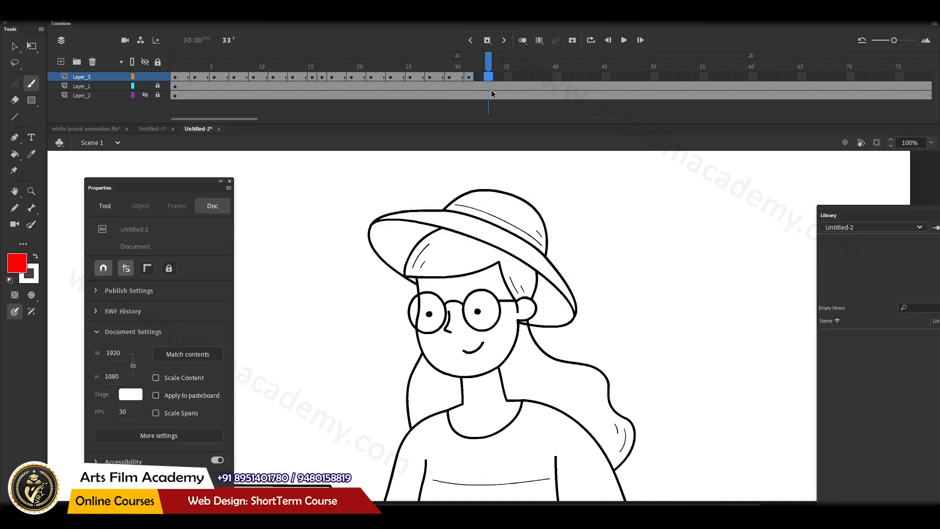
{"action": "key", "text": "F6"}
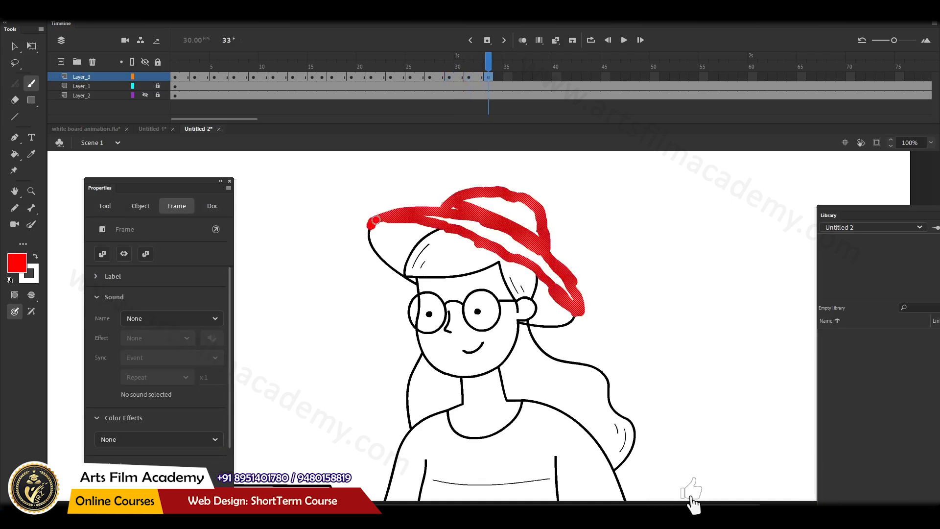
{"action": "left_click_drag", "start_coordinate": [376, 255], "coordinate": [396, 277]}
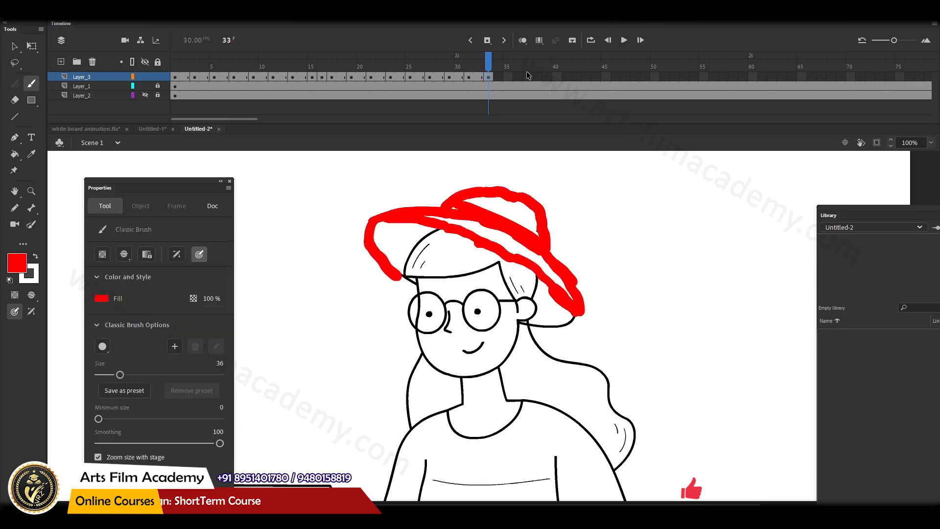
{"action": "left_click", "coordinate": [509, 79]}
{"action": "key", "text": "F6"}
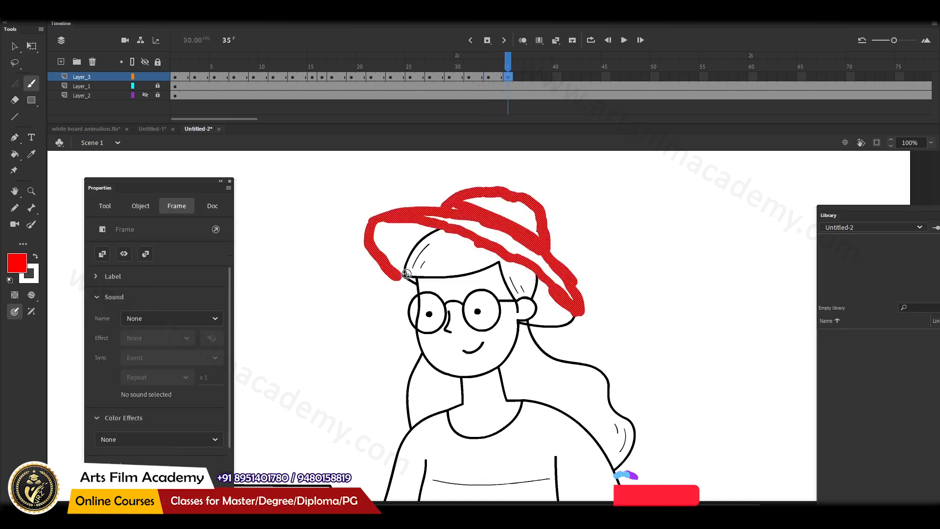
{"action": "left_click_drag", "start_coordinate": [446, 234], "coordinate": [406, 276]}
Add keyframes at frames 37 and 39 and mask the lower edge of the fringe across the forehead.
{"action": "left_click", "coordinate": [530, 79]}
{"action": "key", "text": "F6"}
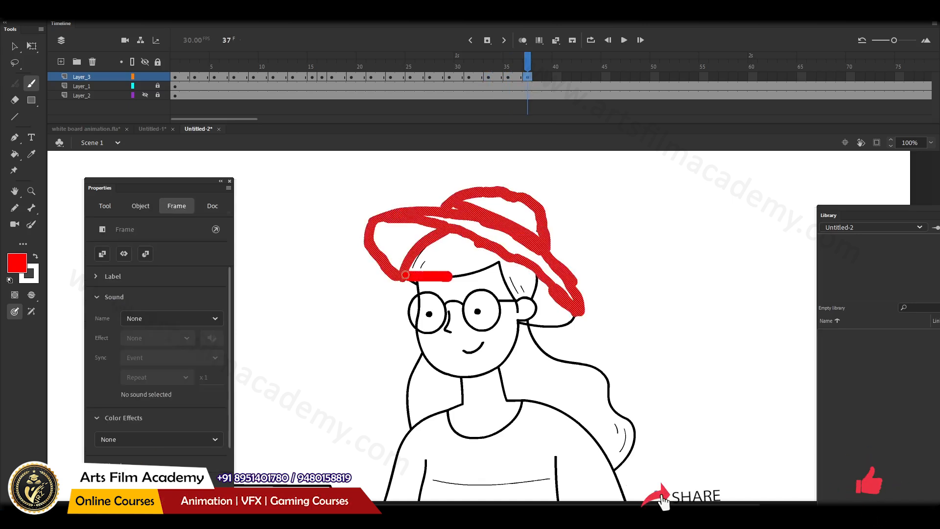
{"action": "left_click", "coordinate": [547, 77]}
{"action": "key", "text": "F6"}
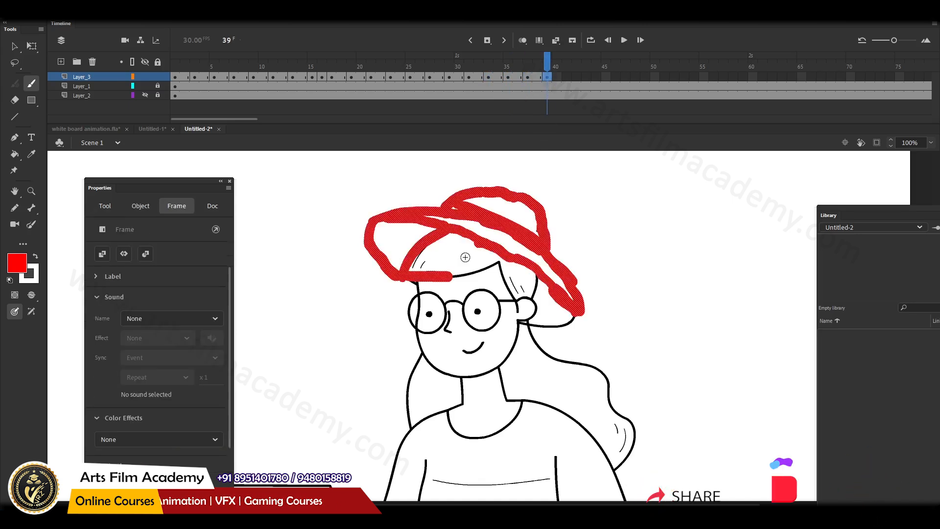
{"action": "left_click_drag", "start_coordinate": [485, 268], "coordinate": [448, 276]}
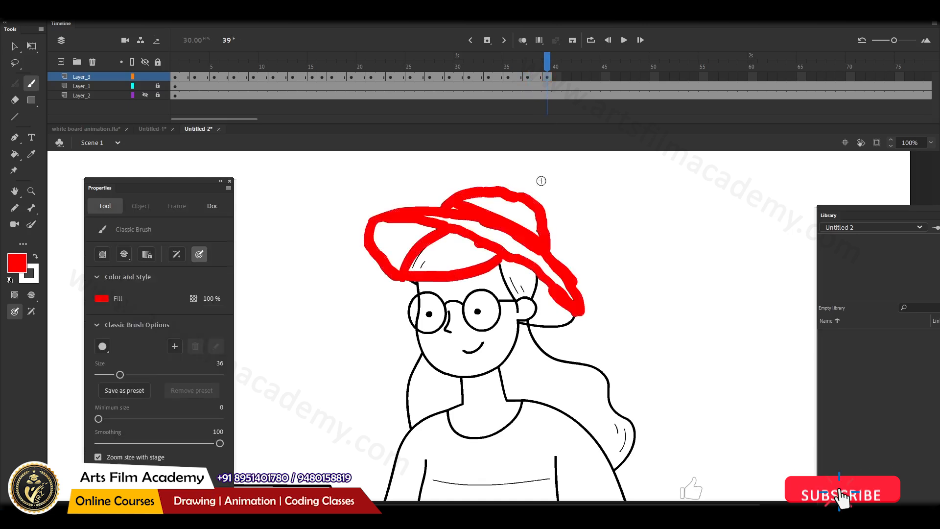
Add keyframes at frames 41 and 43 and mask the hair edge at the right temple and the small hair detail strokes.
{"action": "left_click", "coordinate": [566, 77]}
{"action": "key", "text": "F6"}
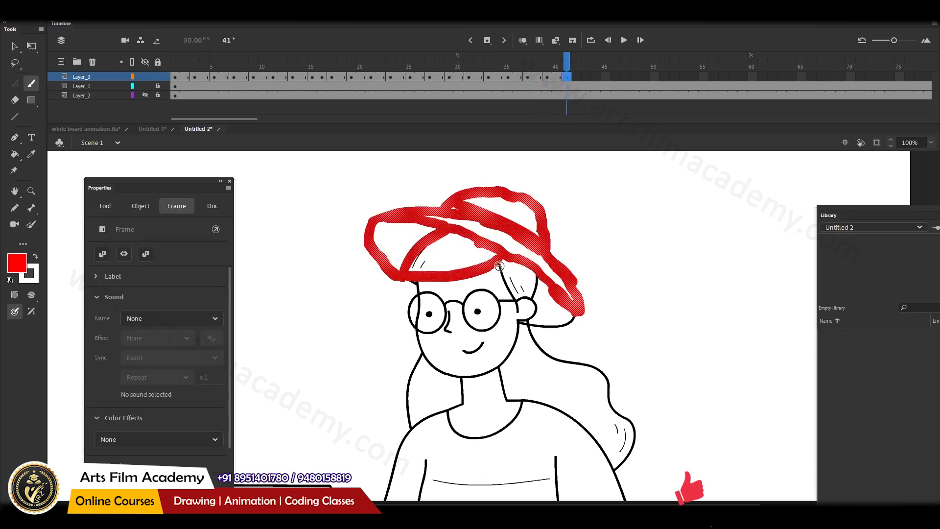
{"action": "left_click_drag", "start_coordinate": [500, 261], "coordinate": [515, 298]}
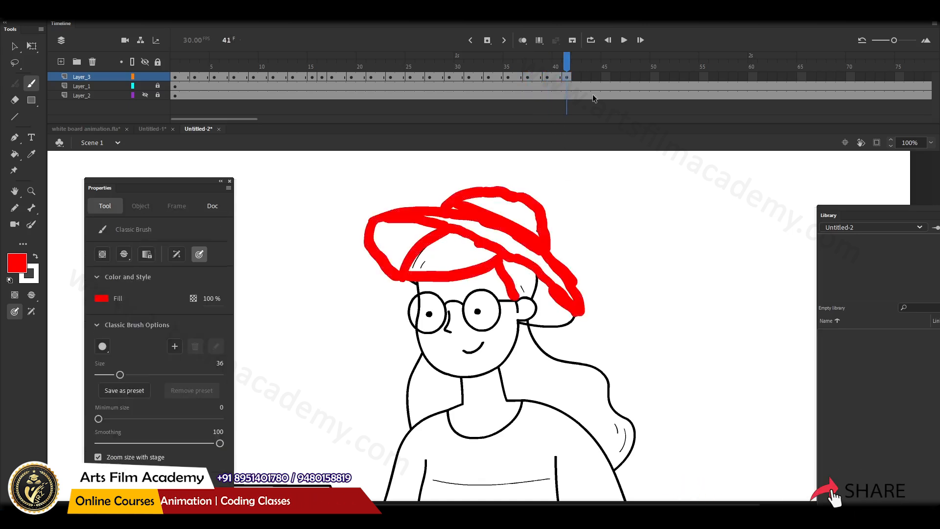
{"action": "left_click", "coordinate": [586, 77]}
{"action": "key", "text": "F6"}
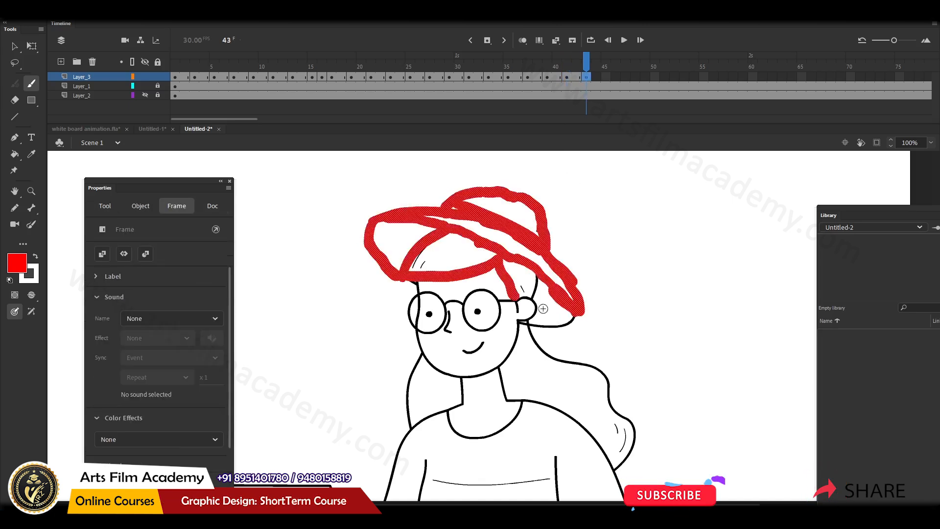
{"action": "left_click_drag", "start_coordinate": [426, 266], "coordinate": [424, 267]}
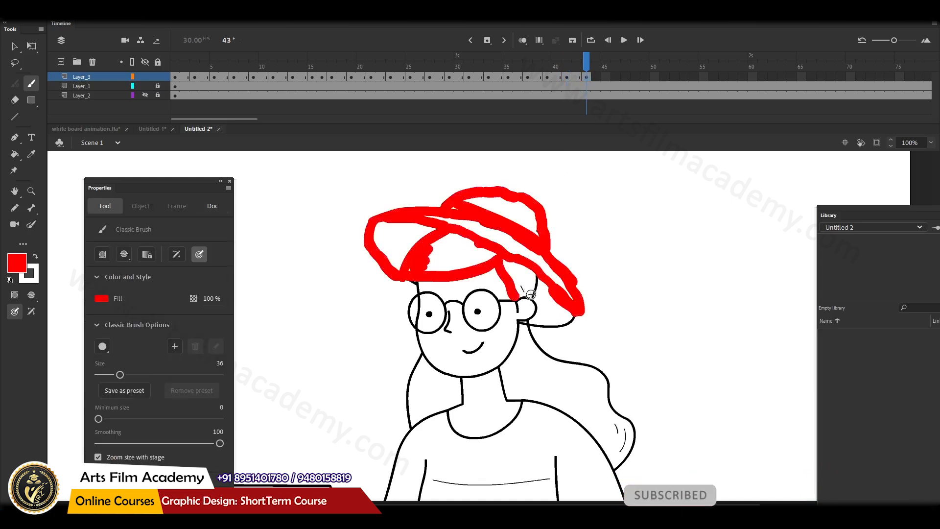
{"action": "left_click_drag", "start_coordinate": [525, 292], "coordinate": [521, 286]}
Add keyframes at frames 45 and 47 and mask the hair line above the ear and the ear outline.
{"action": "left_click", "coordinate": [606, 78]}
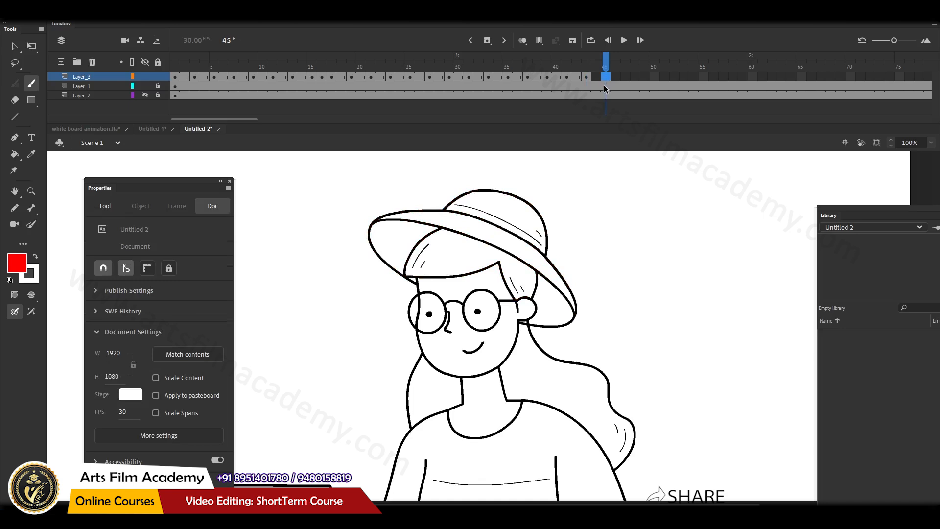
{"action": "key", "text": "F6"}
{"action": "left_click_drag", "start_coordinate": [538, 272], "coordinate": [534, 297]}
{"action": "left_click", "coordinate": [625, 77]}
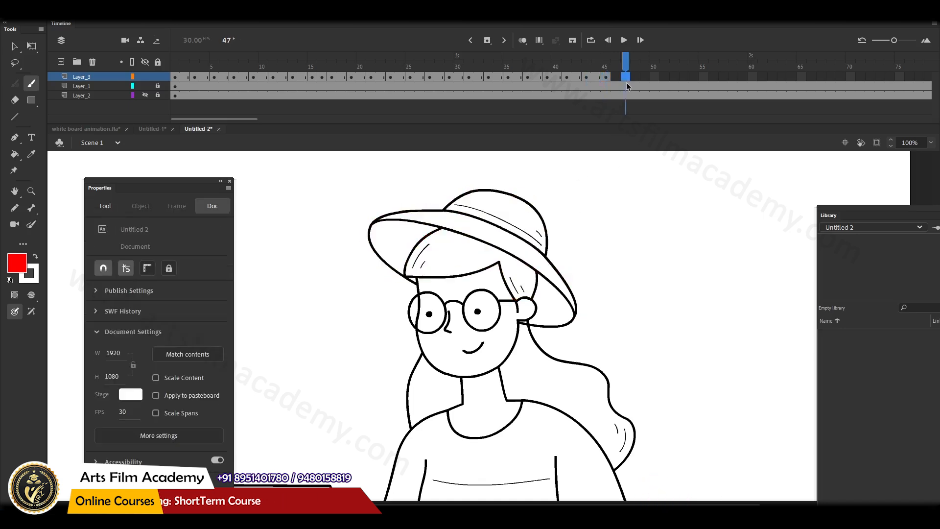
{"action": "key", "text": "F6"}
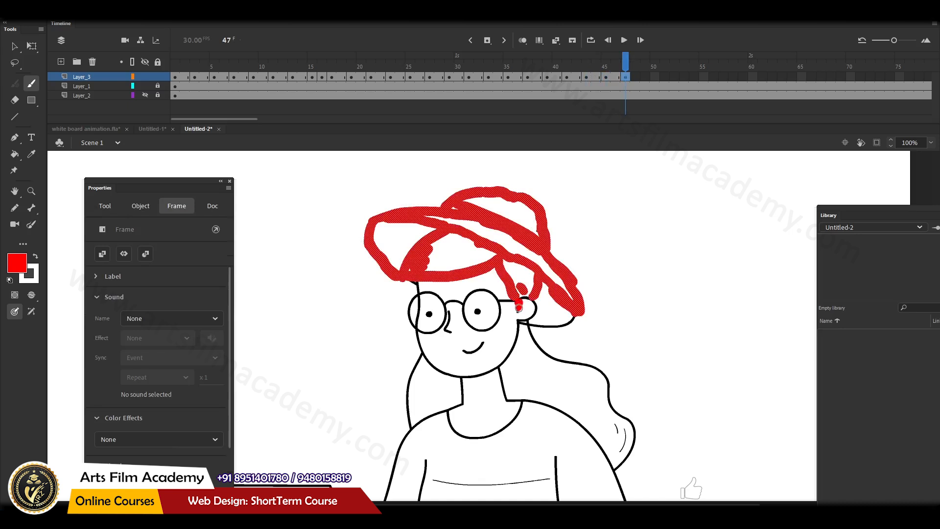
{"action": "left_click", "coordinate": [520, 313]}
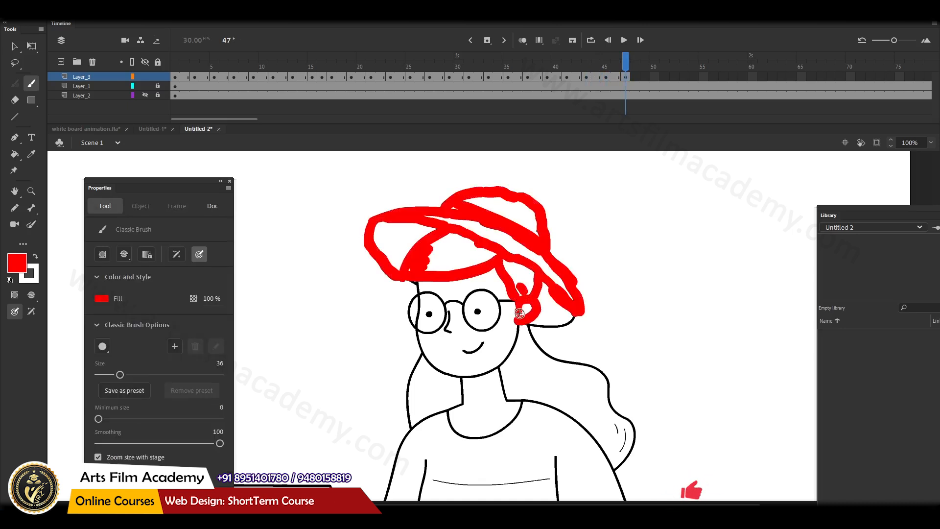
Add a keyframe at frame 49 and mask the brim's lower edge from its right tip to beneath the ear.
{"action": "left_click", "coordinate": [645, 77]}
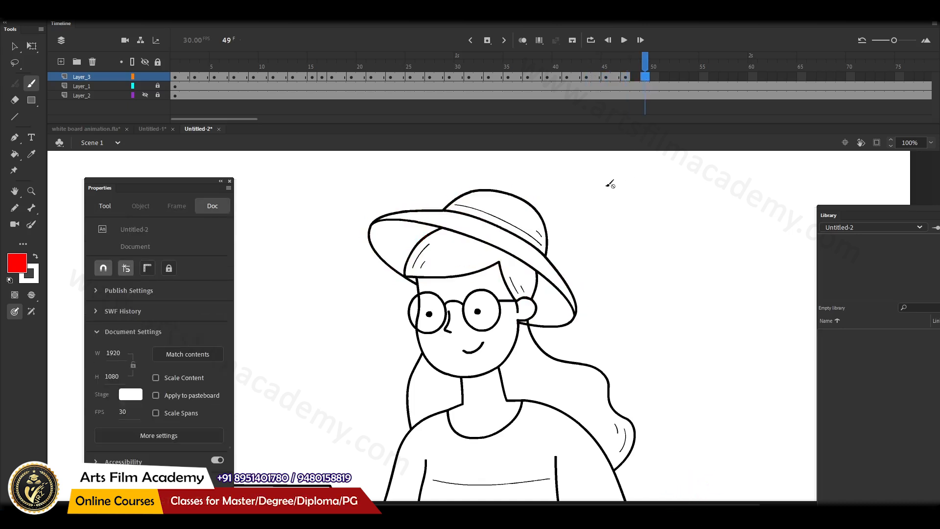
{"action": "key", "text": "F6"}
{"action": "left_click_drag", "start_coordinate": [562, 323], "coordinate": [524, 323]}
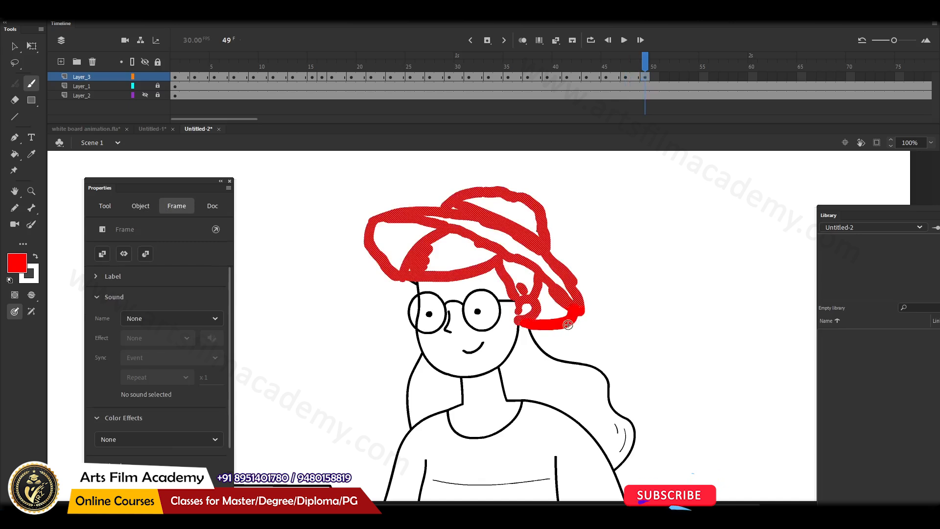
Add keyframes at frames 51 and 53 and mask the left side of the face from the hat down to the chin.
{"action": "left_click", "coordinate": [665, 76]}
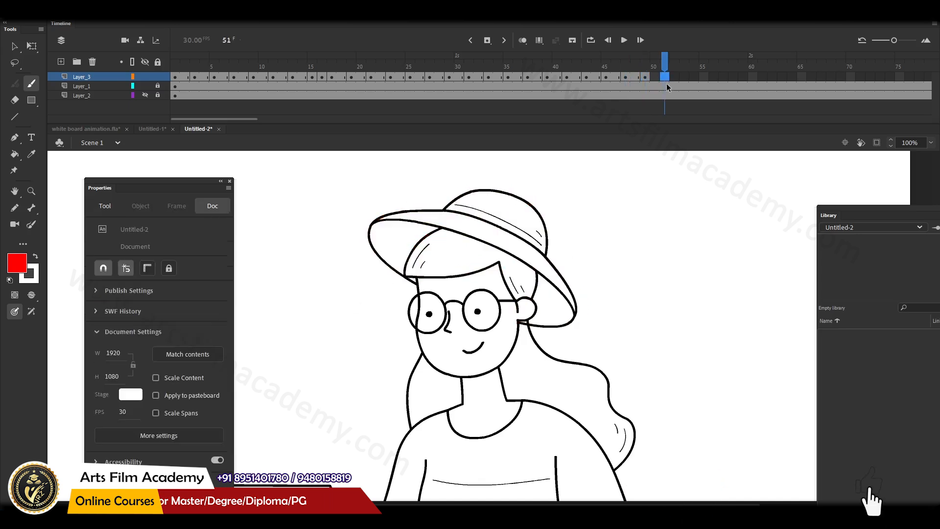
{"action": "key", "text": "F6"}
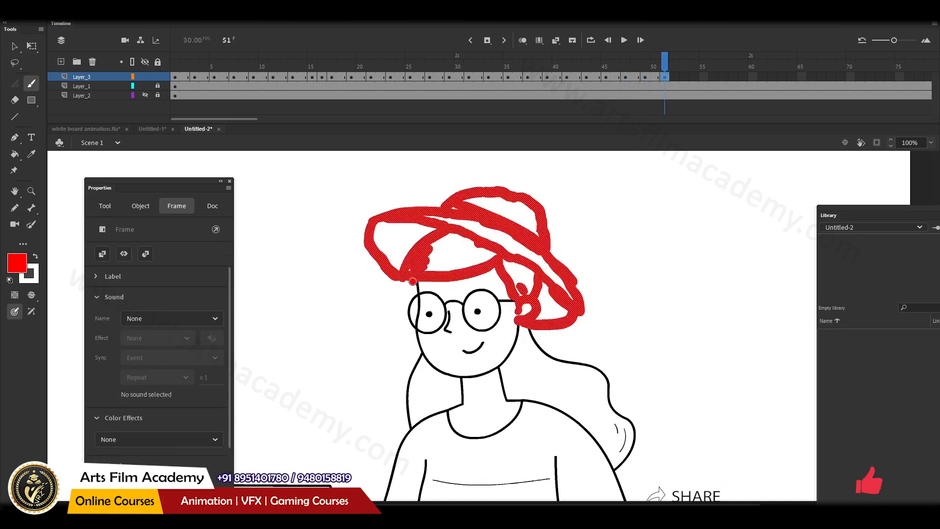
{"action": "left_click_drag", "start_coordinate": [413, 281], "coordinate": [413, 282]}
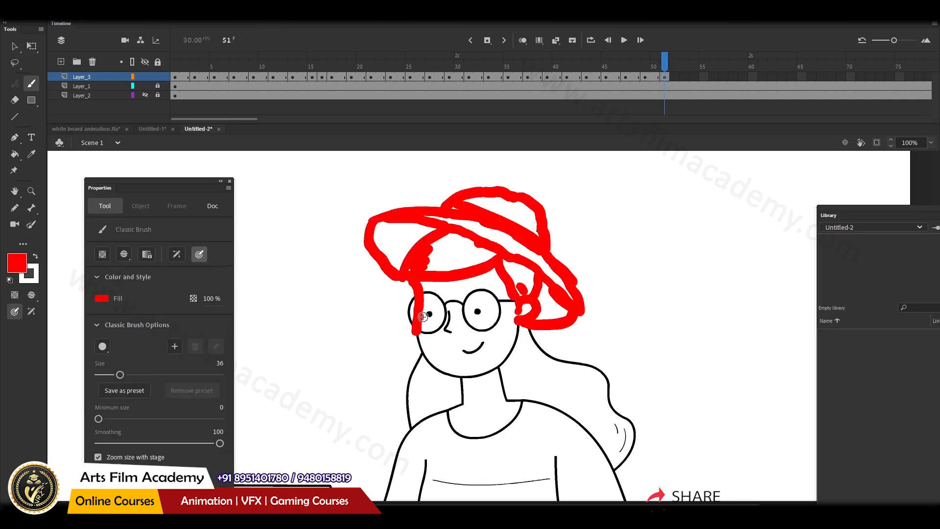
{"action": "left_click", "coordinate": [684, 77]}
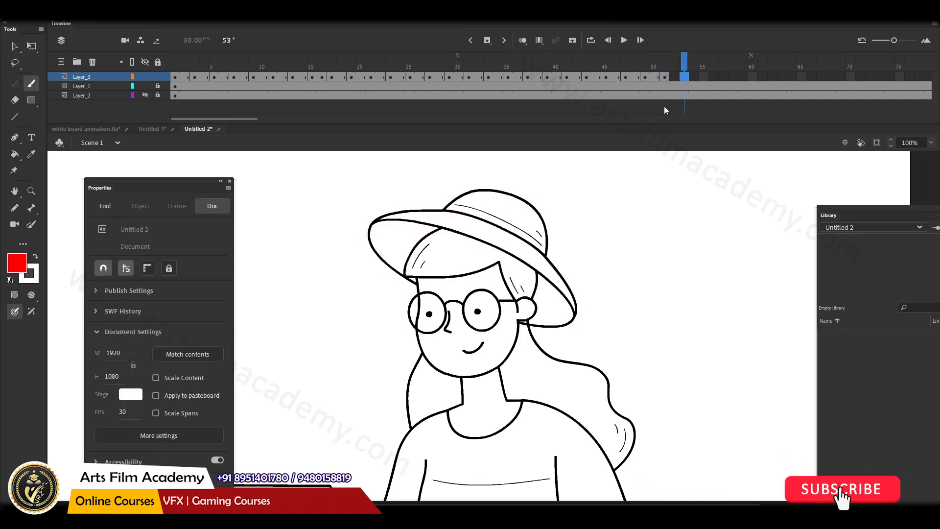
{"action": "key", "text": "F6"}
{"action": "left_click_drag", "start_coordinate": [419, 337], "coordinate": [419, 329]}
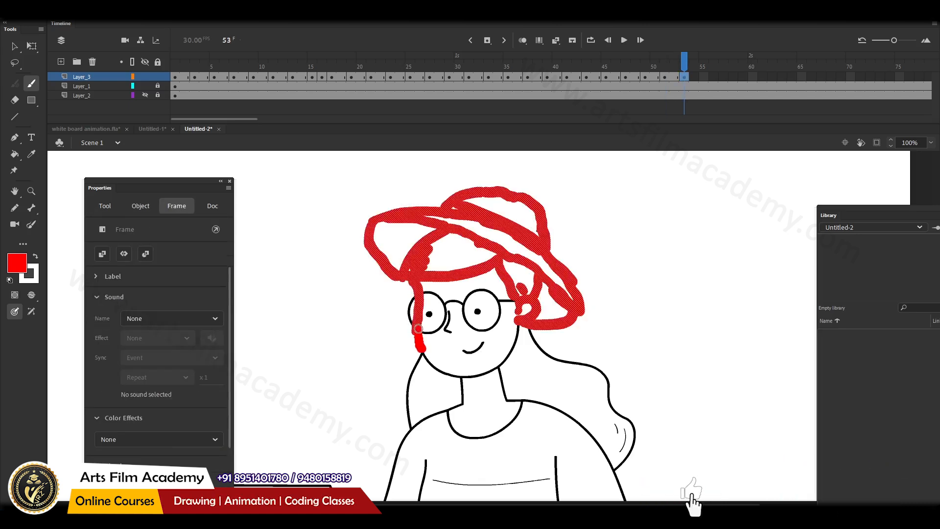
{"action": "left_click_drag", "start_coordinate": [430, 361], "coordinate": [448, 373]}
{"action": "left_click_drag", "start_coordinate": [419, 329], "coordinate": [419, 329]}
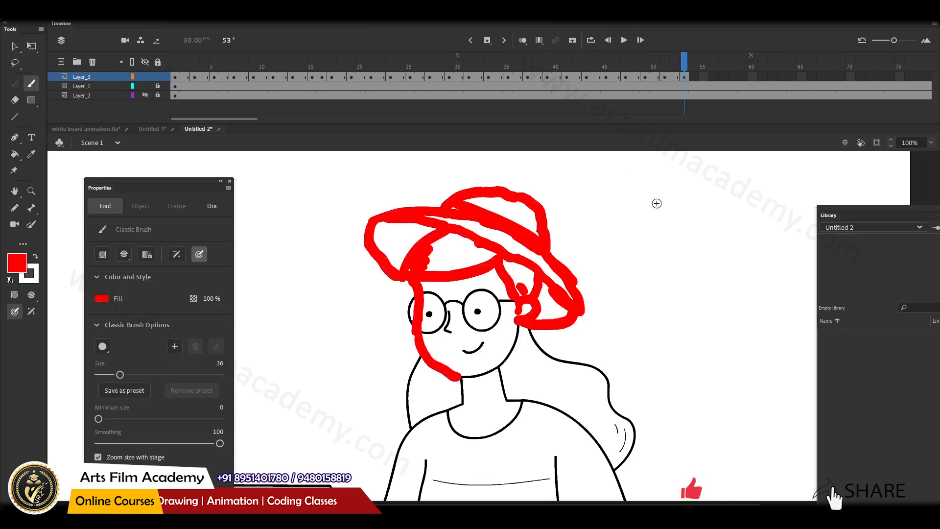
Add keyframes at frames 55 and 57 and mask the chin and the right jawline up to the ear.
{"action": "left_click", "coordinate": [704, 76]}
{"action": "key", "text": "F6"}
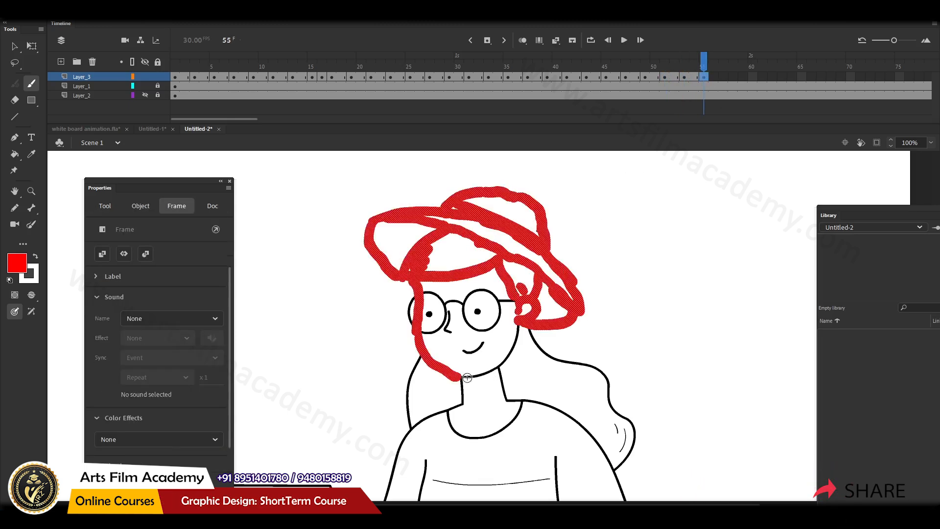
{"action": "left_click_drag", "start_coordinate": [457, 374], "coordinate": [494, 369]}
{"action": "left_click", "coordinate": [724, 77]}
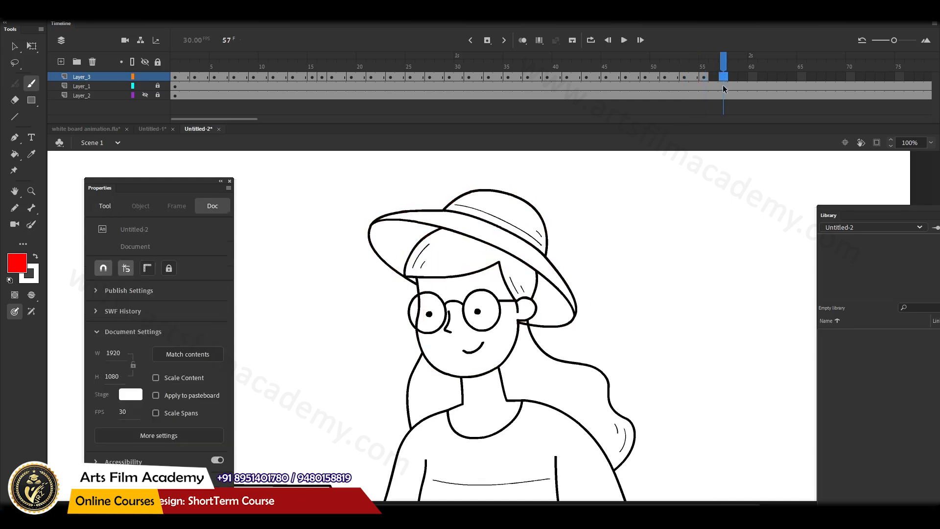
{"action": "key", "text": "F6"}
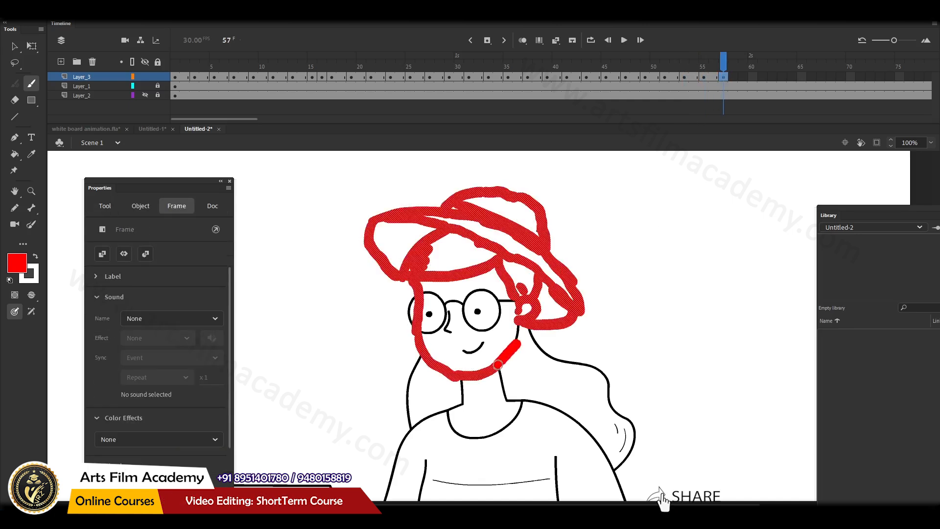
{"action": "left_click_drag", "start_coordinate": [497, 365], "coordinate": [494, 369]}
Add keyframes at frames 59 and 61 and mask the left glasses lens with its eye and the bridge of the glasses.
{"action": "left_click", "coordinate": [743, 77]}
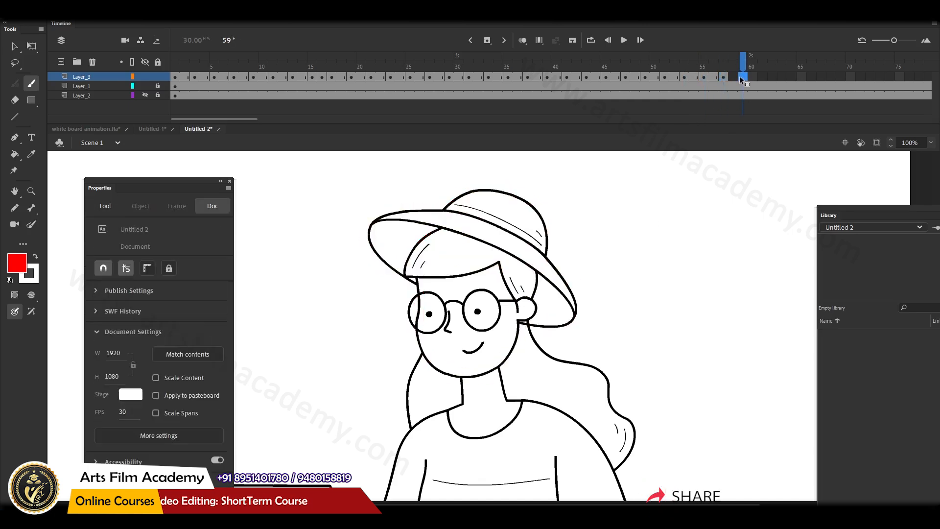
{"action": "key", "text": "F6"}
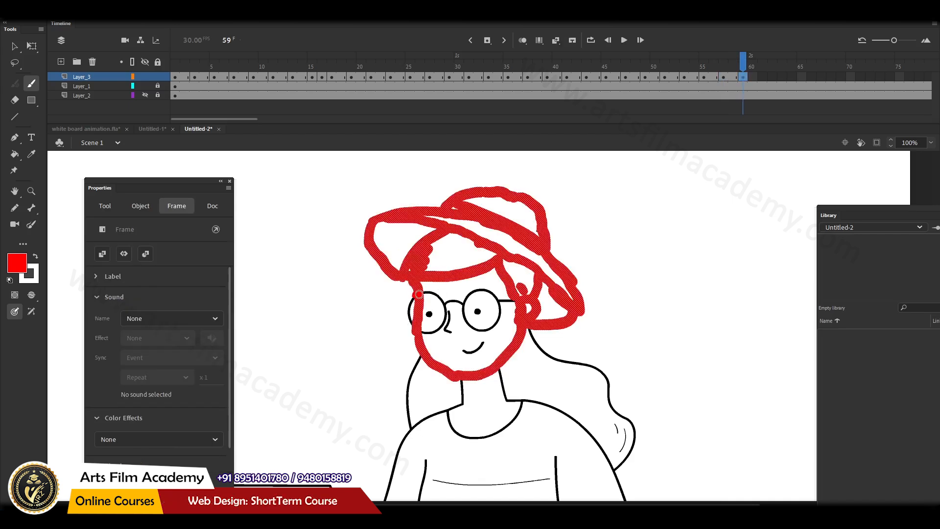
{"action": "left_click_drag", "start_coordinate": [419, 295], "coordinate": [424, 319]}
{"action": "left_click", "coordinate": [762, 76]}
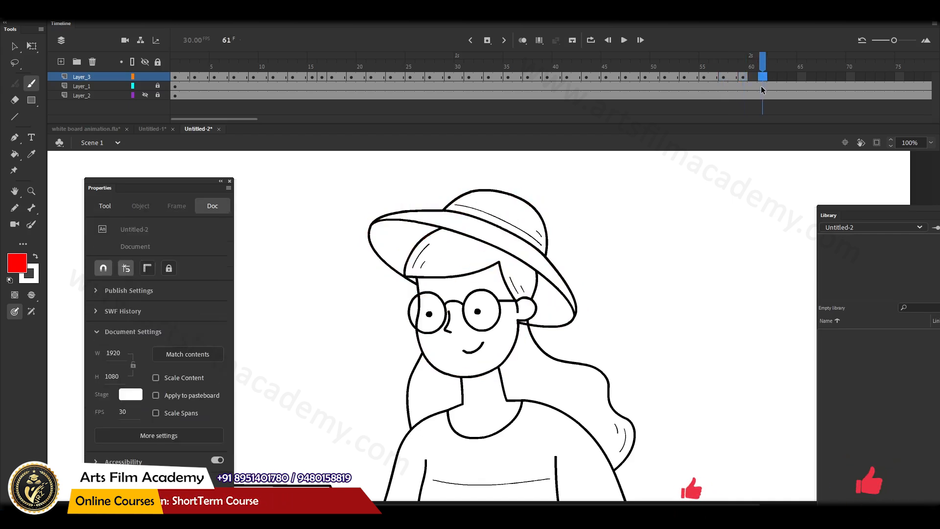
{"action": "key", "text": "F6"}
{"action": "left_click_drag", "start_coordinate": [444, 306], "coordinate": [464, 308]}
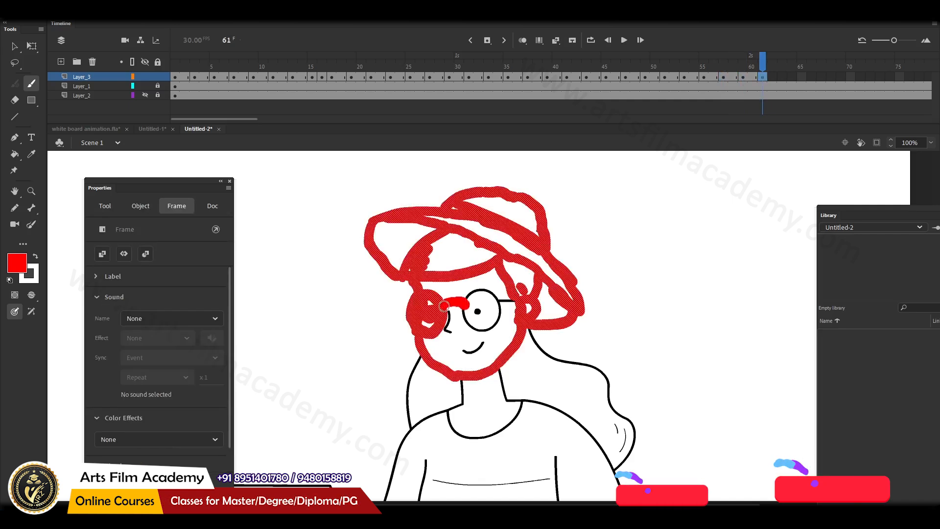
Add a keyframe at frame 63 and mask the right glasses lens, its eye and the glasses arm to the ear.
{"action": "left_click", "coordinate": [781, 77]}
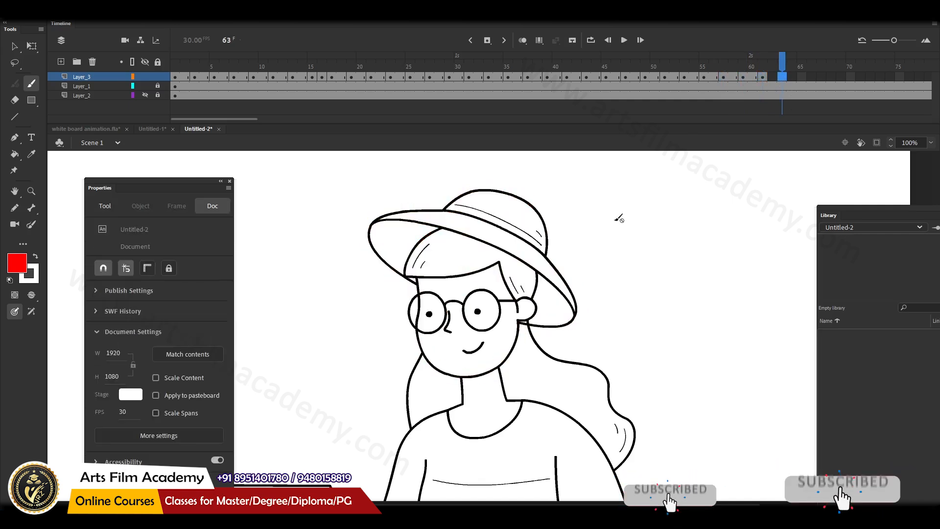
{"action": "key", "text": "F6"}
{"action": "mouse_move", "coordinate": [464, 310]}
{"action": "left_mouse_down"}
{"action": "mouse_move", "coordinate": [487, 330]}
{"action": "mouse_move", "coordinate": [497, 316]}
{"action": "mouse_move", "coordinate": [494, 299]}
{"action": "mouse_move", "coordinate": [475, 294]}
{"action": "mouse_move", "coordinate": [496, 307]}
{"action": "mouse_move", "coordinate": [498, 300]}
{"action": "mouse_move", "coordinate": [537, 298]}
{"action": "left_mouse_up"}
Add keyframes at frames 65 and 67 on Layer_3 and mask the nose and the smiling mouth.
{"action": "left_click", "coordinate": [801, 77]}
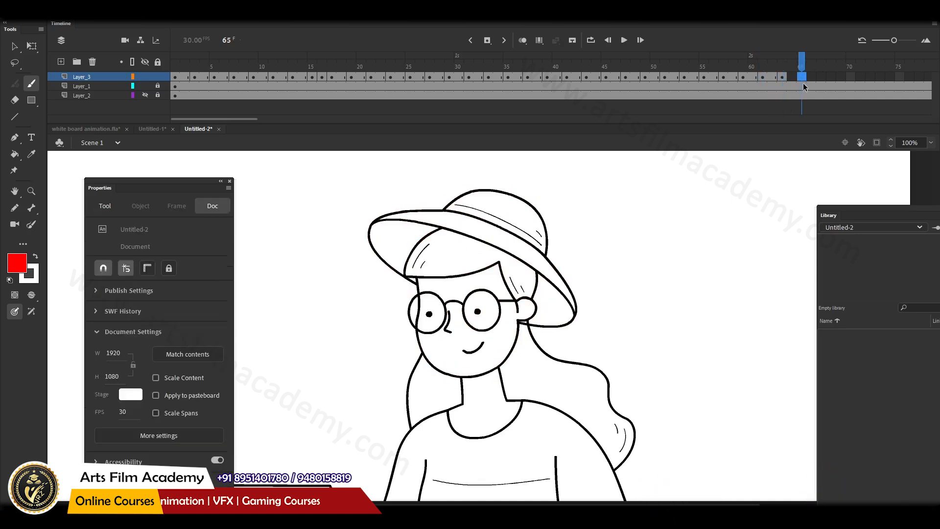
{"action": "key", "text": "F6"}
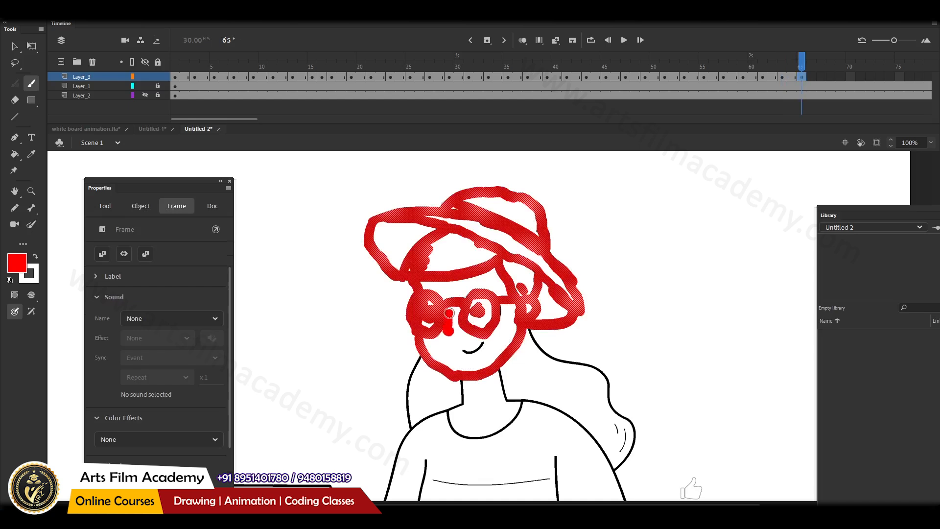
{"action": "left_click_drag", "start_coordinate": [449, 315], "coordinate": [451, 331]}
{"action": "left_click", "coordinate": [822, 78]}
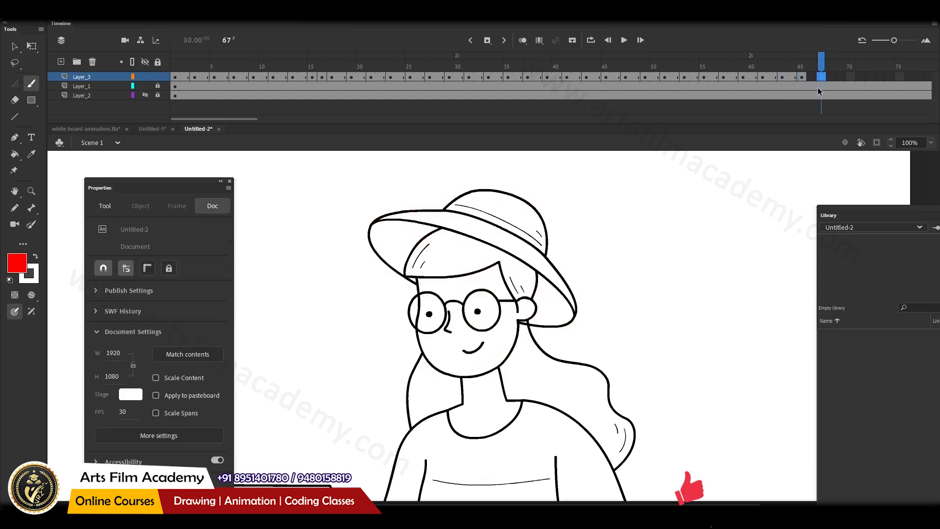
{"action": "key", "text": "F6"}
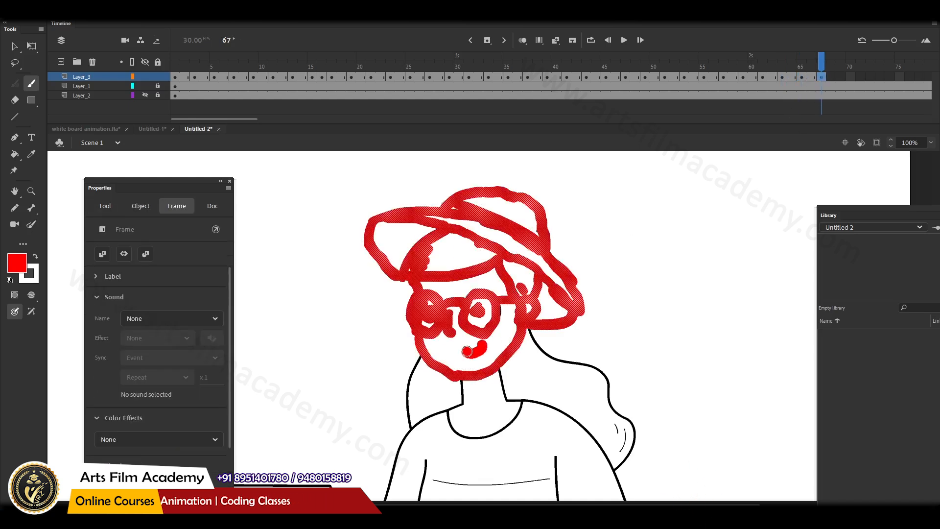
{"action": "left_click_drag", "start_coordinate": [467, 351], "coordinate": [466, 352]}
Add keyframes at frames 69 and 71 and mask the left hair strand from the jaw down to the shoulder.
{"action": "left_click", "coordinate": [838, 77]}
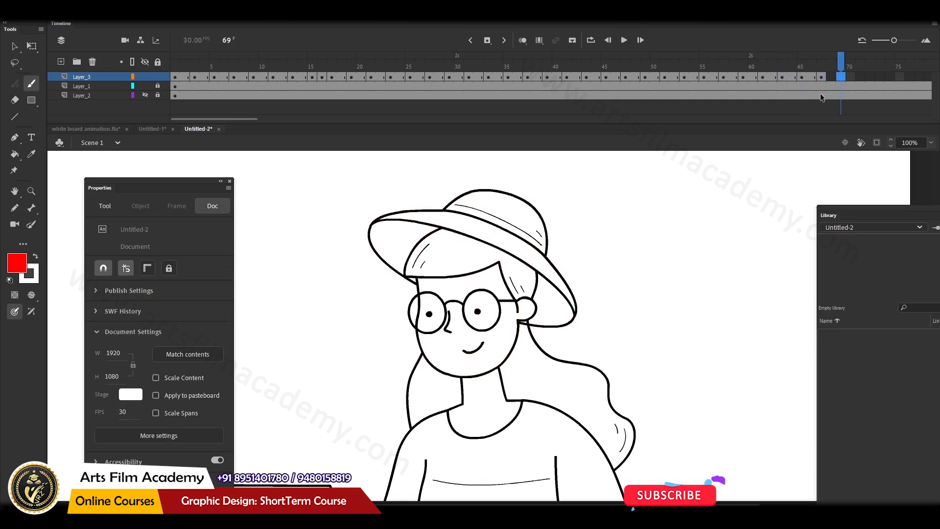
{"action": "key", "text": "F6"}
{"action": "left_click_drag", "start_coordinate": [423, 355], "coordinate": [406, 389]}
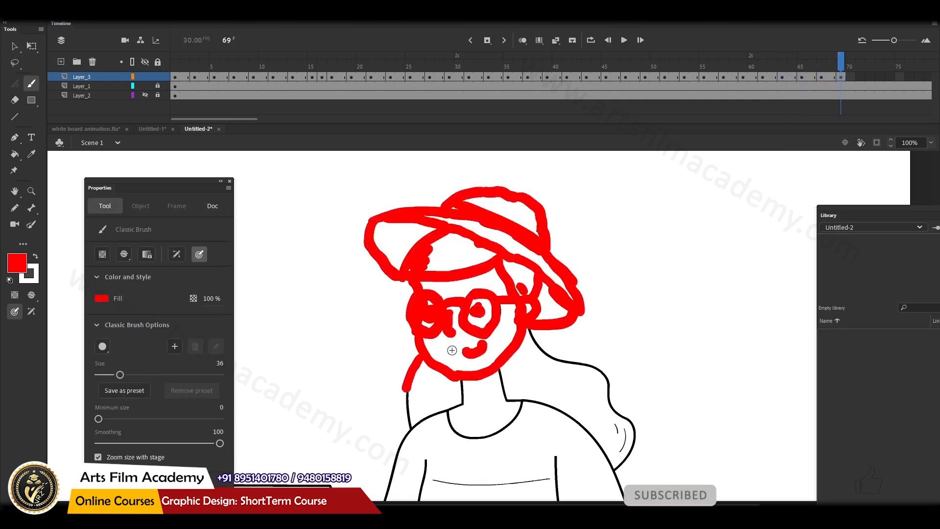
{"action": "left_click", "coordinate": [860, 77]}
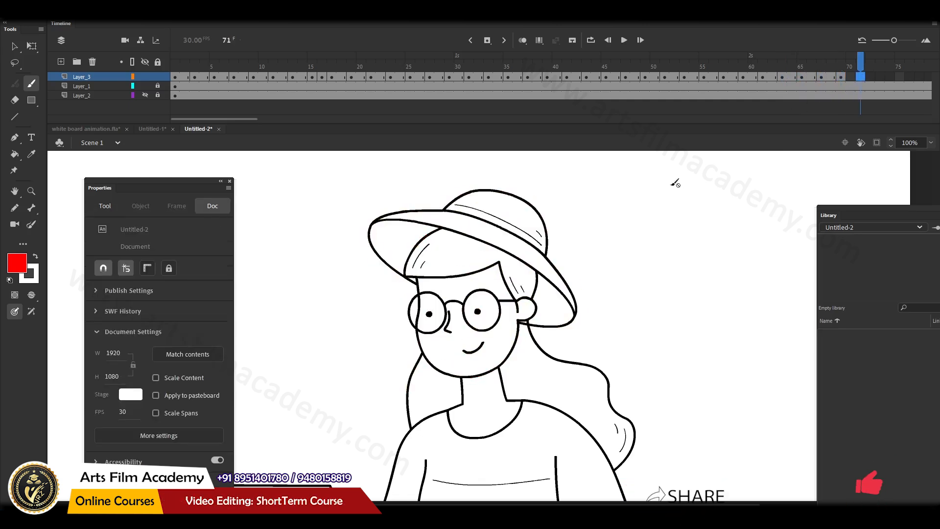
{"action": "key", "text": "F6"}
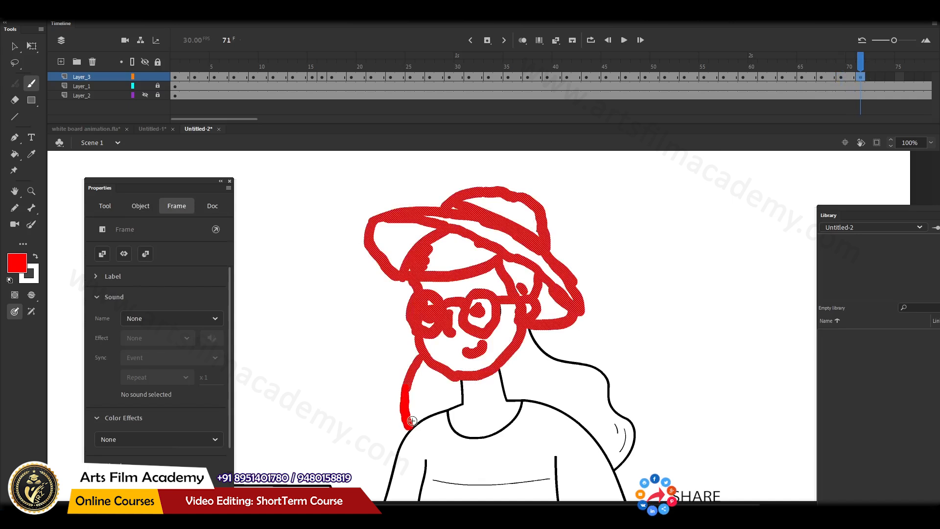
{"action": "left_click_drag", "start_coordinate": [413, 422], "coordinate": [411, 425]}
Add keyframes at frames 73 and 75 and mask the start of the right hair outline from below the ear outwards.
{"action": "scroll", "coordinate": [248, 122], "scroll_direction": "right", "scroll_amount": 3}
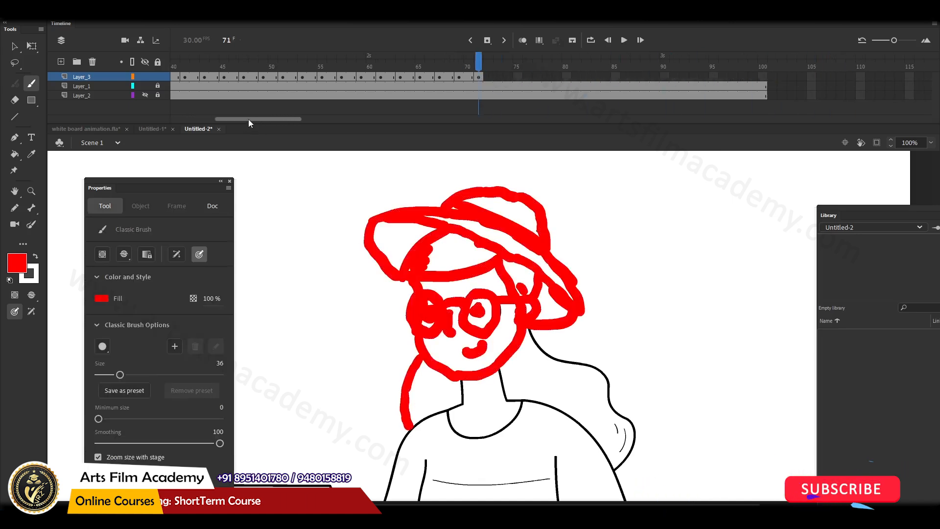
{"action": "scroll", "coordinate": [249, 119], "scroll_direction": "right", "scroll_amount": 1}
{"action": "left_click", "coordinate": [492, 77]}
{"action": "key", "text": "F6"}
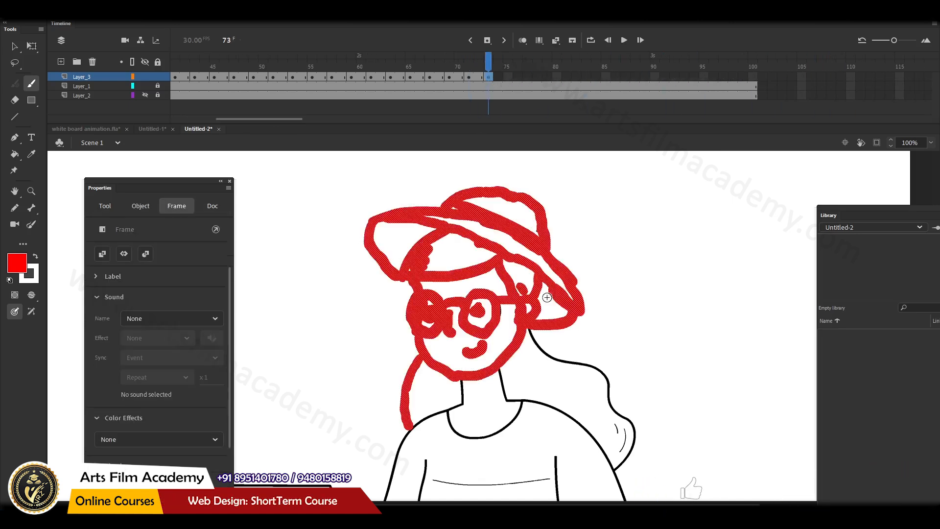
{"action": "key", "text": "Escape"}
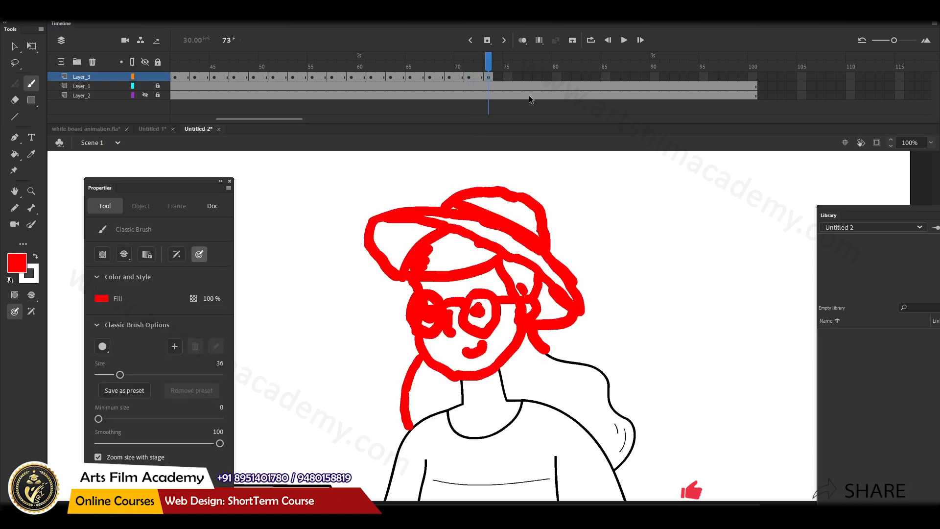
{"action": "left_click", "coordinate": [508, 76]}
{"action": "key", "text": "F6"}
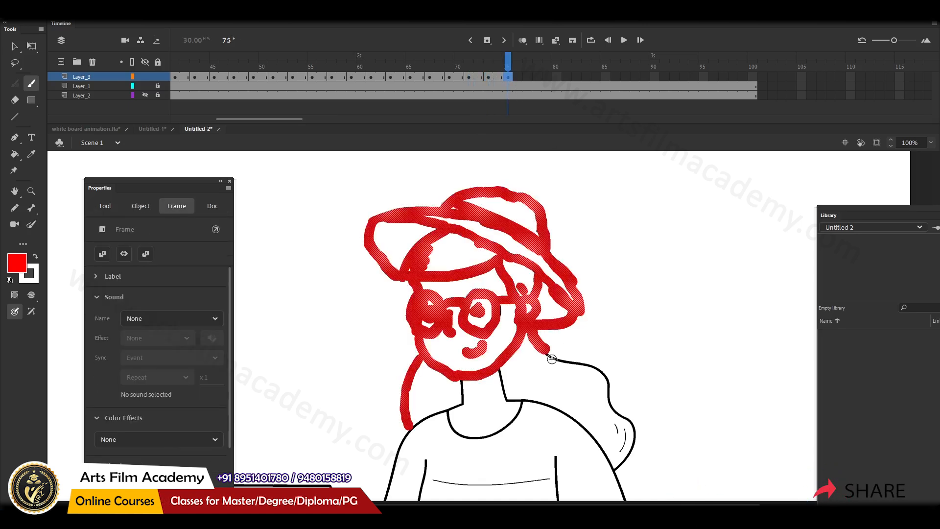
{"action": "left_click_drag", "start_coordinate": [545, 350], "coordinate": [587, 361]}
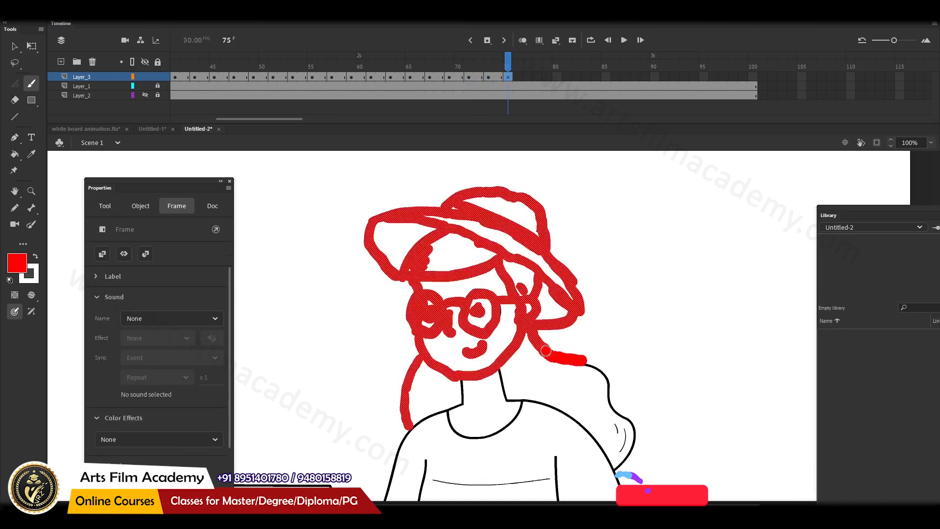
Add keyframes at frames 77 and 79 and continue the mask along the right hair's outer wave and downward.
{"action": "left_click", "coordinate": [528, 77]}
{"action": "key", "text": "F6"}
{"action": "left_click_drag", "start_coordinate": [581, 360], "coordinate": [609, 386]}
{"action": "left_click", "coordinate": [547, 77]}
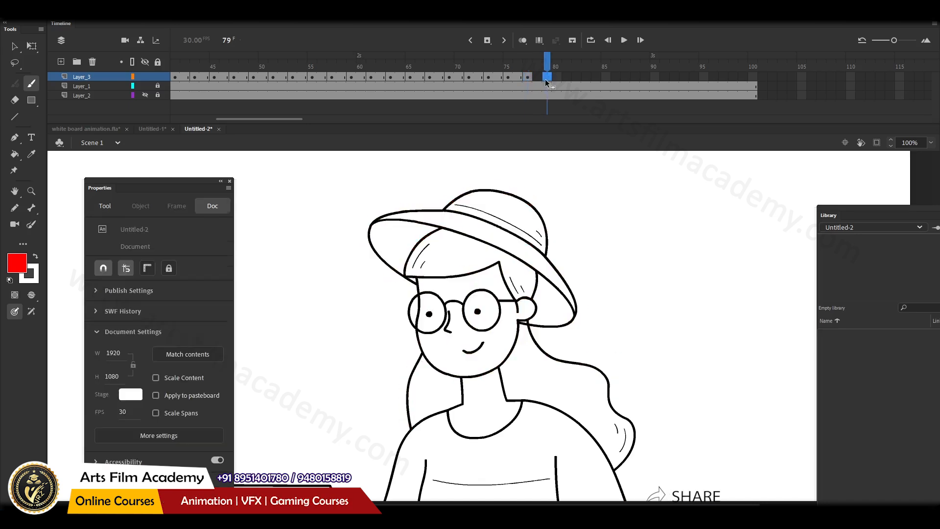
{"action": "key", "text": "F6"}
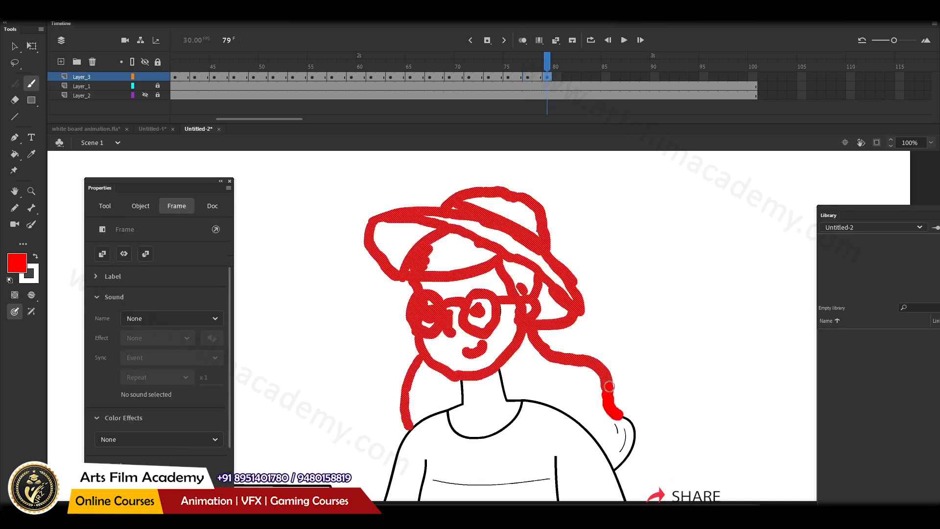
{"action": "left_click_drag", "start_coordinate": [609, 387], "coordinate": [619, 416]}
Add keyframes at frames 81 and 83 and mask the right hair's curled tip down to the shoulder and its inner strand lines.
{"action": "left_click", "coordinate": [567, 77]}
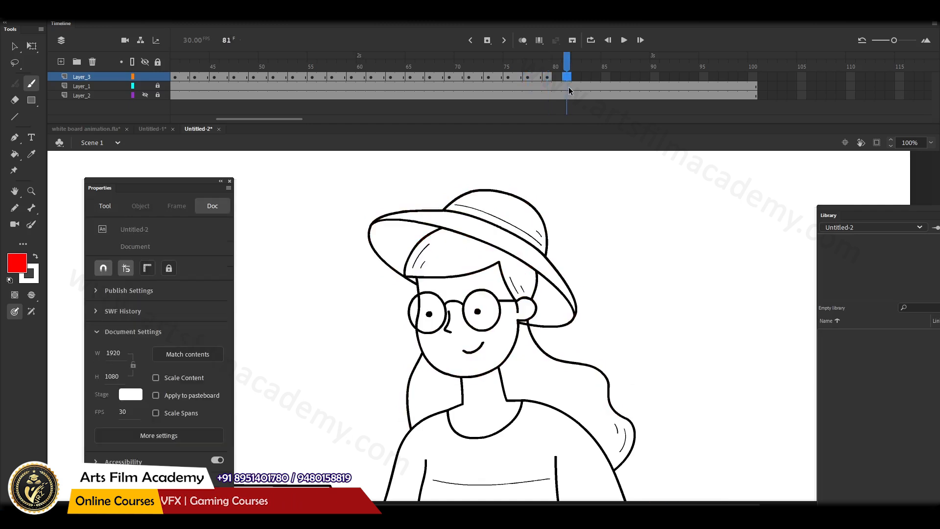
{"action": "key", "text": "F6"}
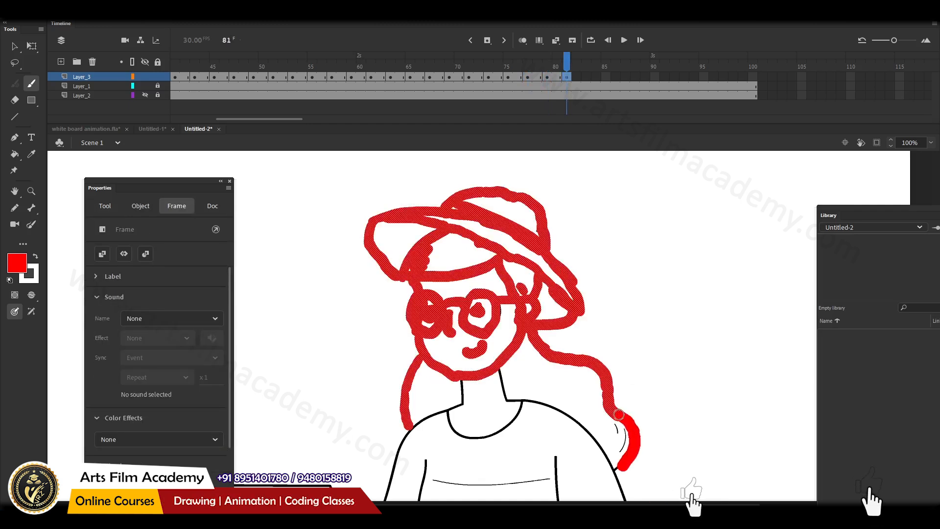
{"action": "left_click", "coordinate": [587, 78]}
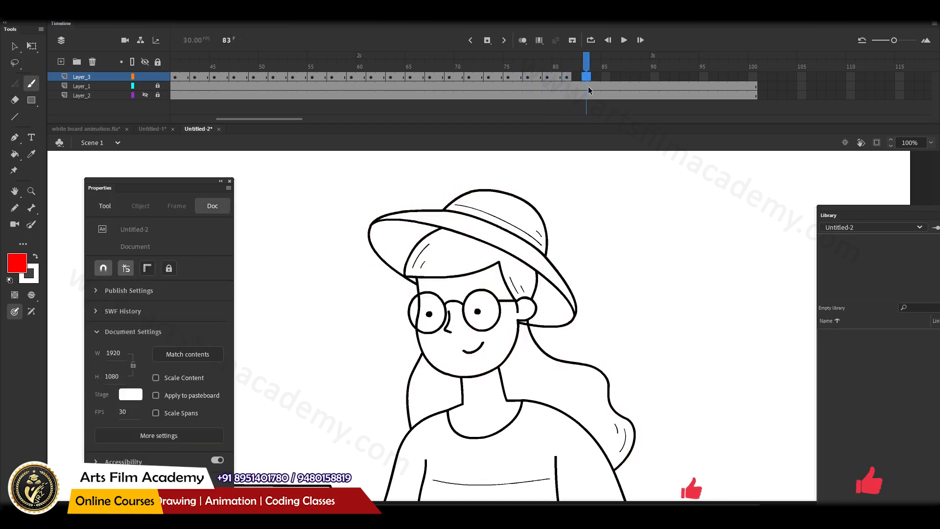
{"action": "key", "text": "F6"}
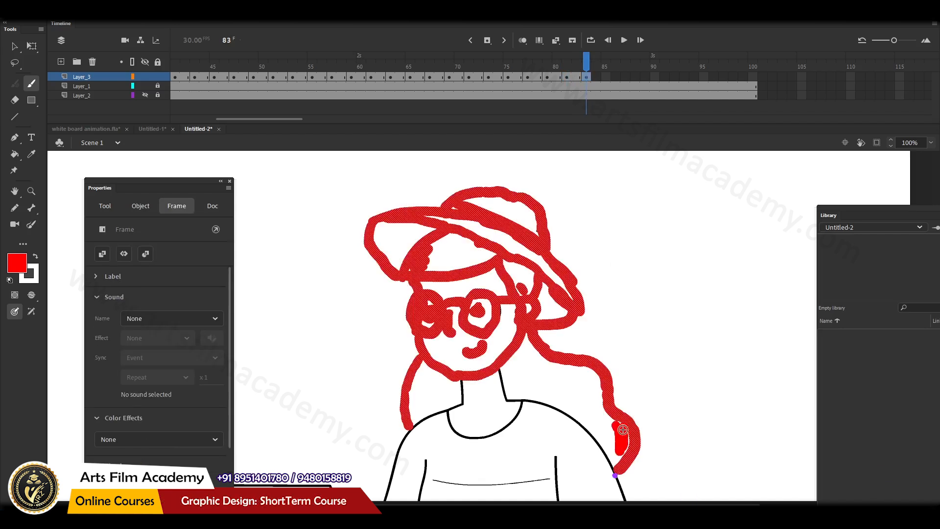
Add keyframes at frames 85 and 87 and mask the right and left neck lines below the chin.
{"action": "left_click", "coordinate": [607, 77]}
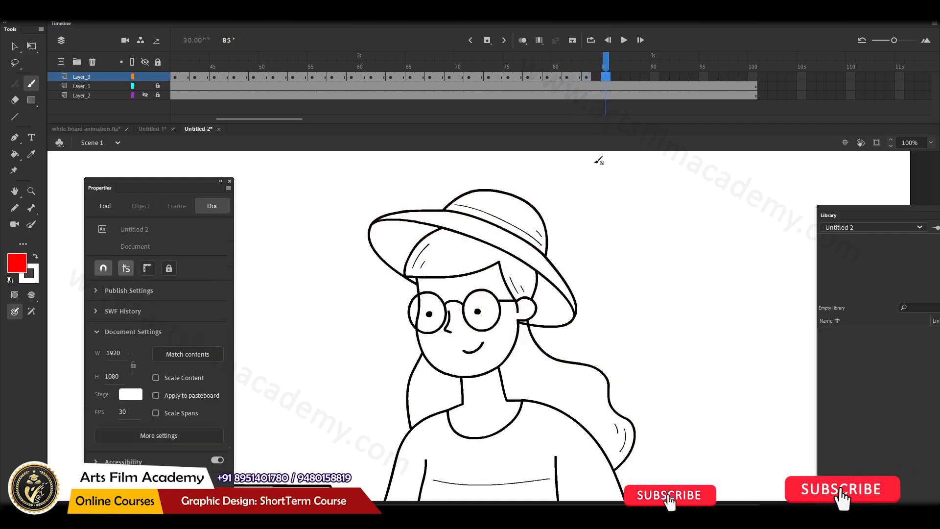
{"action": "key", "text": "F6"}
{"action": "mouse_move", "coordinate": [498, 365]}
{"action": "left_mouse_down"}
{"action": "mouse_move", "coordinate": [501, 392]}
{"action": "mouse_move", "coordinate": [498, 369]}
{"action": "left_mouse_up"}
{"action": "left_click", "coordinate": [626, 82]}
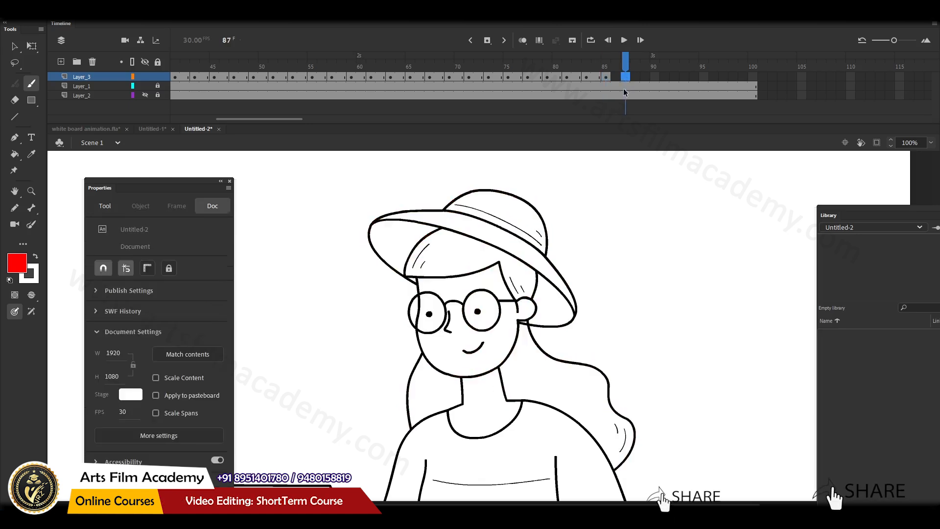
{"action": "key", "text": "F6"}
{"action": "left_click_drag", "start_coordinate": [459, 399], "coordinate": [460, 380]}
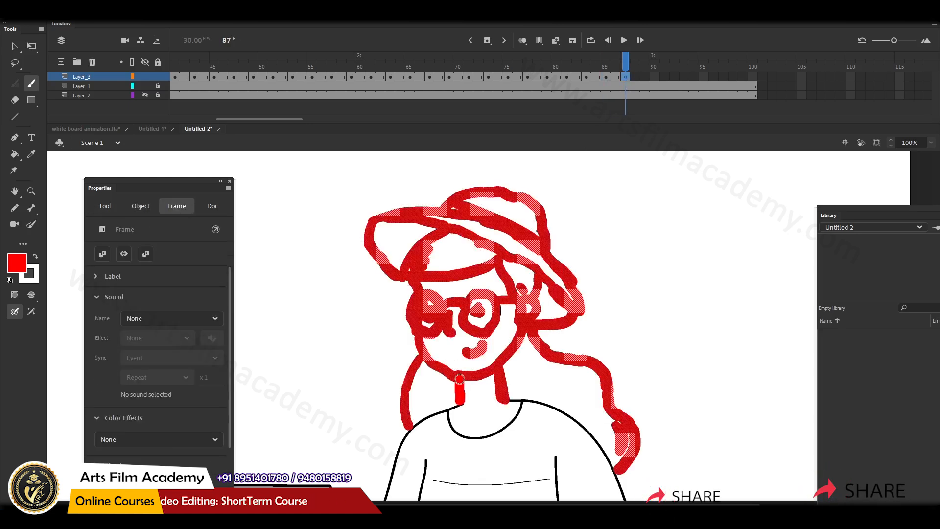
{"action": "left_click_drag", "start_coordinate": [460, 390], "coordinate": [460, 391]}
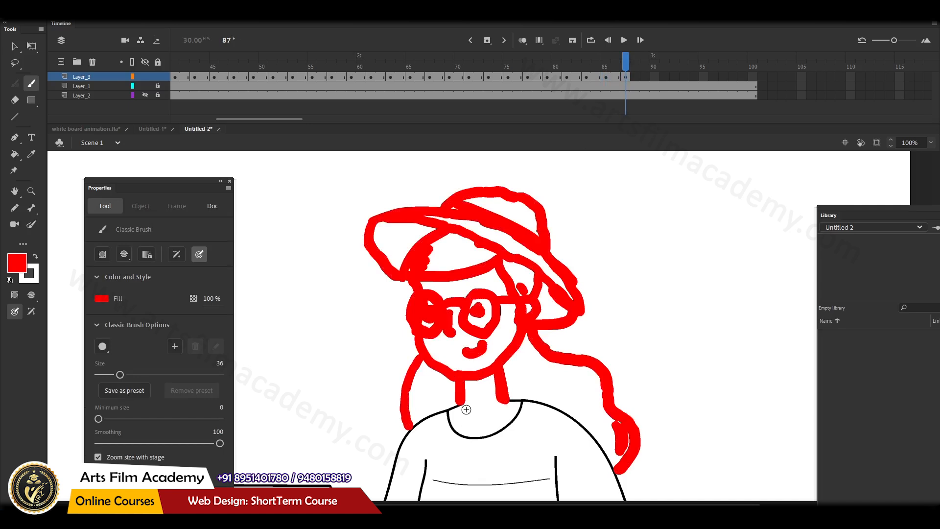
Play back the brush mask animation from frame 1.
{"action": "left_click_drag", "start_coordinate": [243, 119], "coordinate": [242, 119]}
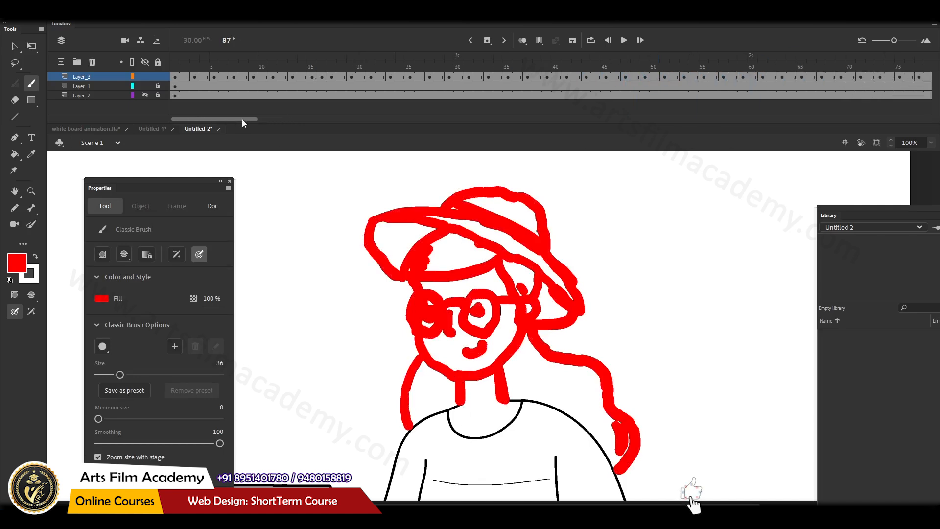
{"action": "left_click", "coordinate": [175, 64]}
{"action": "key", "text": "Return"}
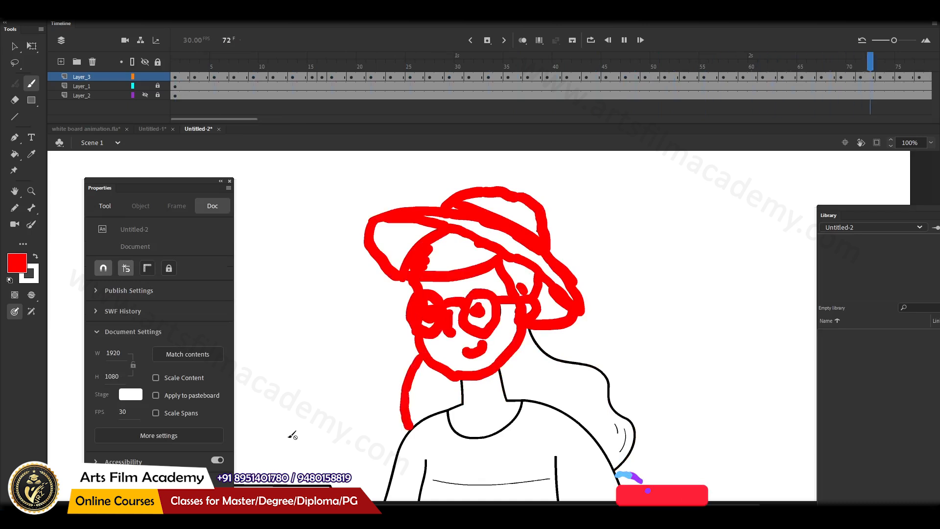
{"action": "key", "text": "Return"}
{"action": "key", "text": "Return"}
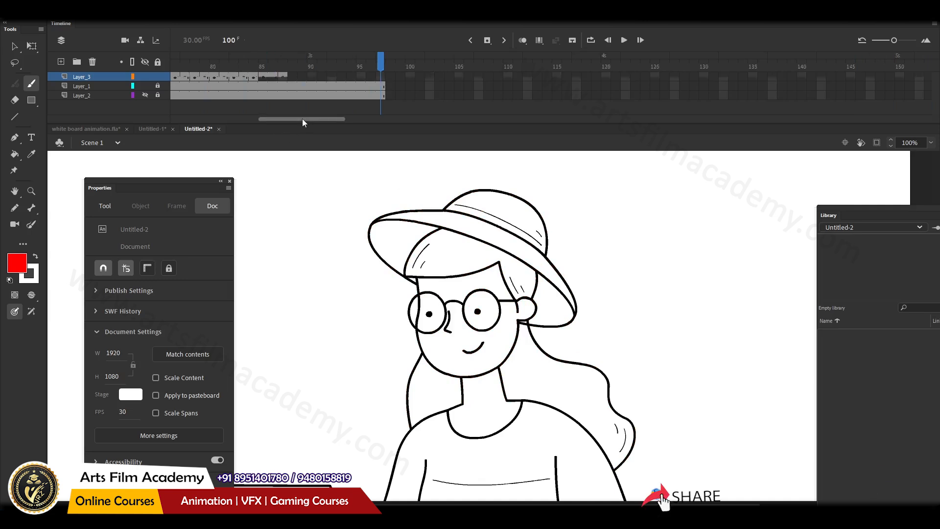
Turn Layer_3 into a mask for Layer_1 and play back the line-art reveal.
{"action": "left_click_drag", "start_coordinate": [302, 119], "coordinate": [213, 119]}
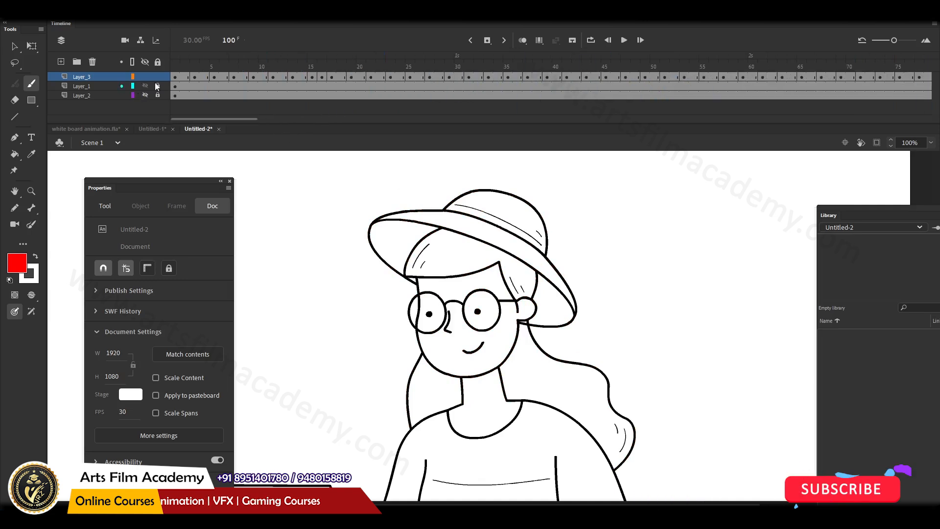
{"action": "right_click", "coordinate": [99, 76]}
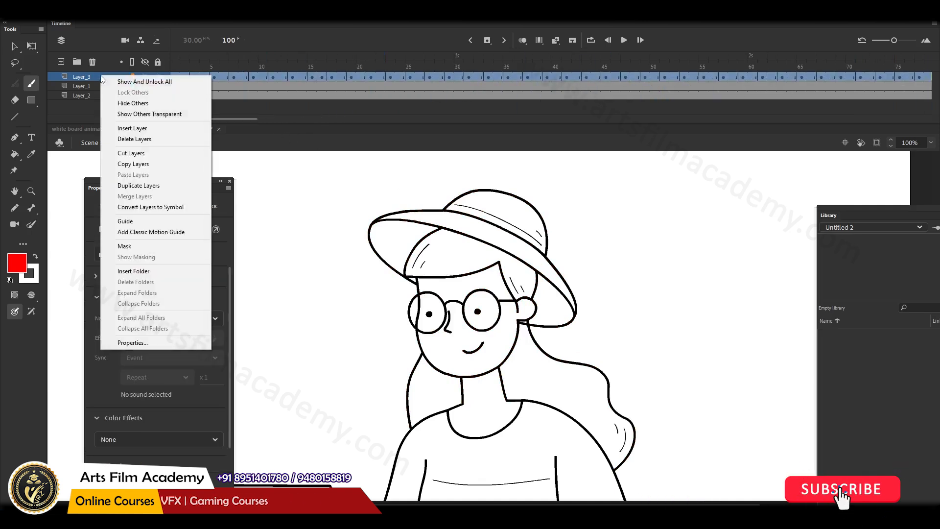
{"action": "left_click", "coordinate": [133, 246]}
{"action": "left_click_drag", "start_coordinate": [204, 67], "coordinate": [159, 72]}
{"action": "key", "text": "Return"}
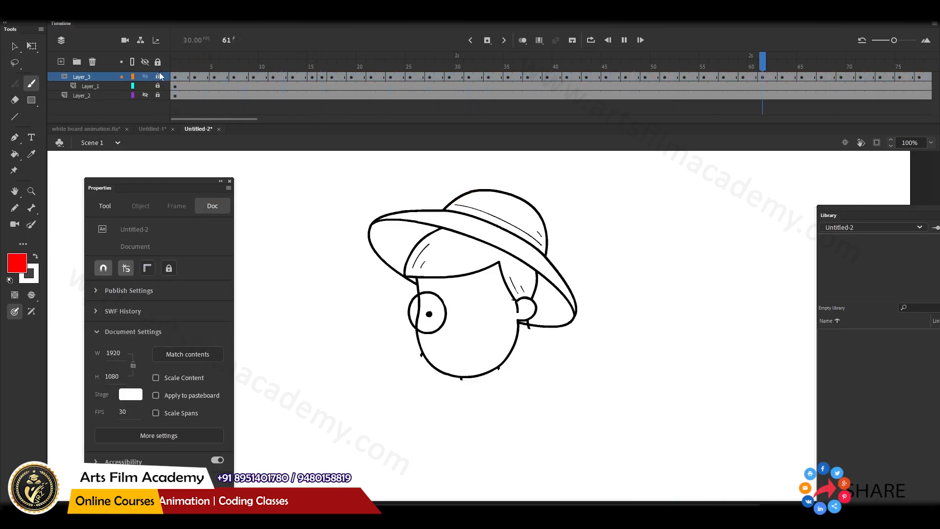
{"action": "key", "text": "Return"}
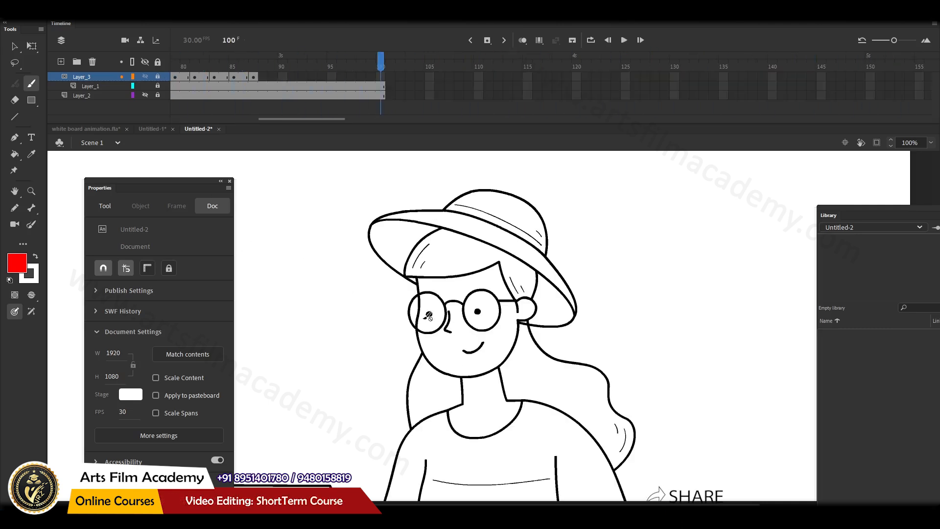
{"action": "key", "text": "Return"}
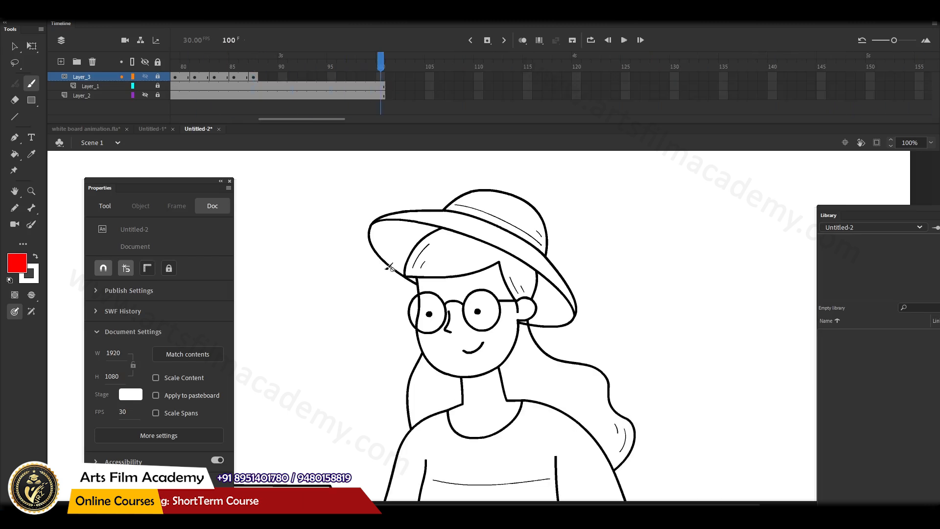
Add a new layer above Layer_3 and place the marker-hand bitmap from the white board animation.fla library over the woman.
{"action": "left_click_drag", "start_coordinate": [331, 120], "coordinate": [215, 117]}
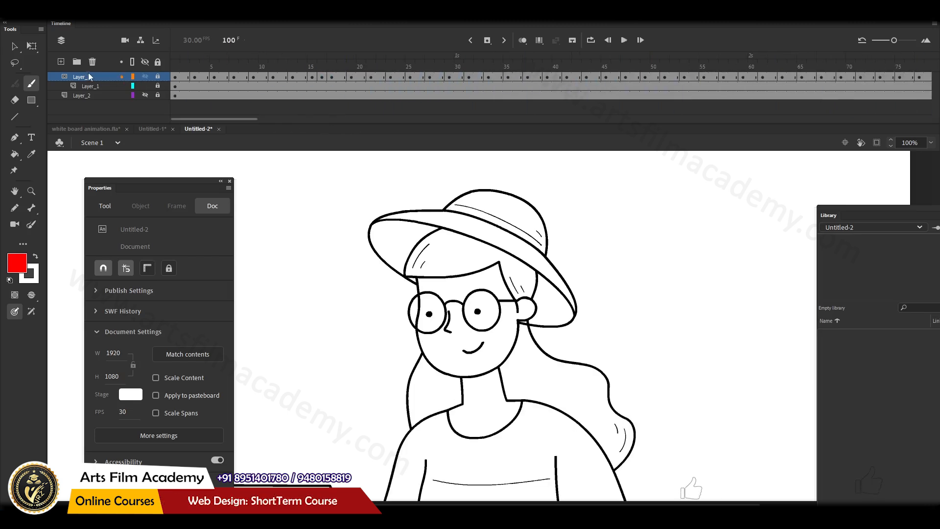
{"action": "left_click", "coordinate": [62, 63]}
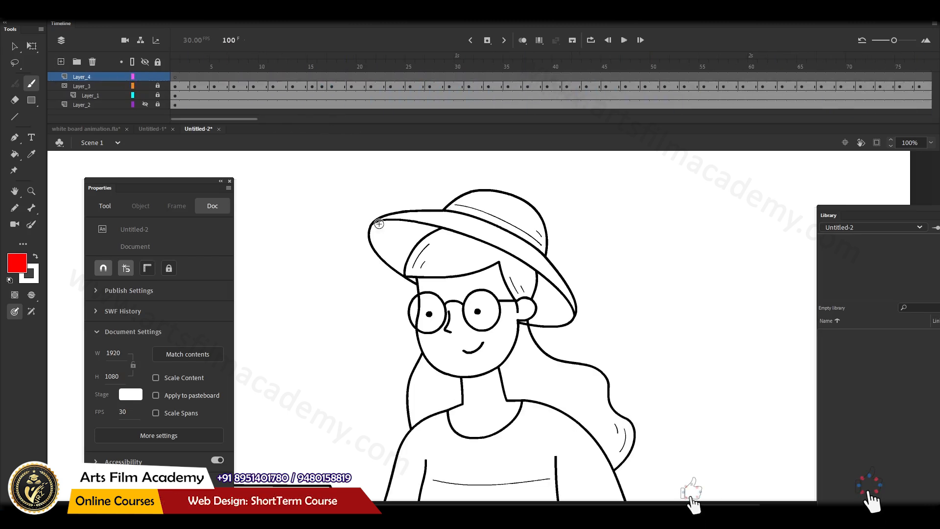
{"action": "left_click", "coordinate": [849, 228]}
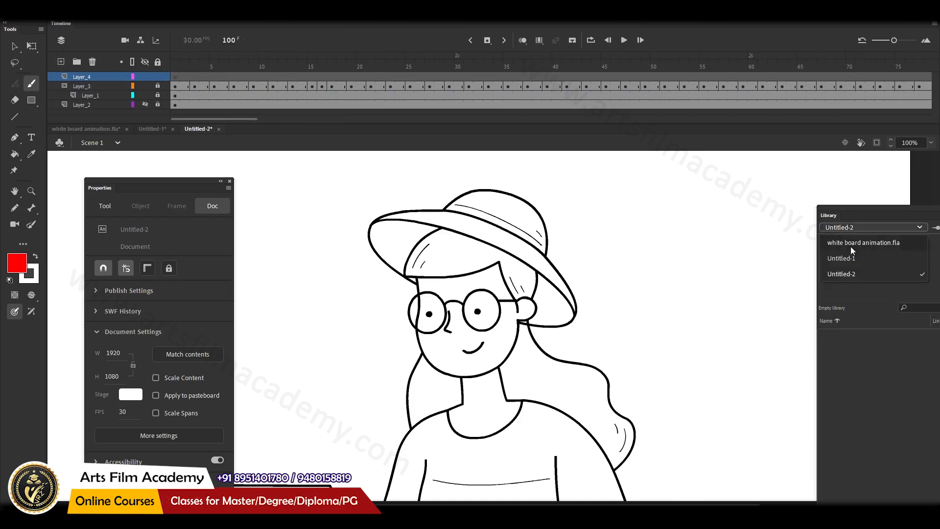
{"action": "left_click", "coordinate": [850, 244]}
{"action": "left_click_drag", "start_coordinate": [841, 352], "coordinate": [502, 286]}
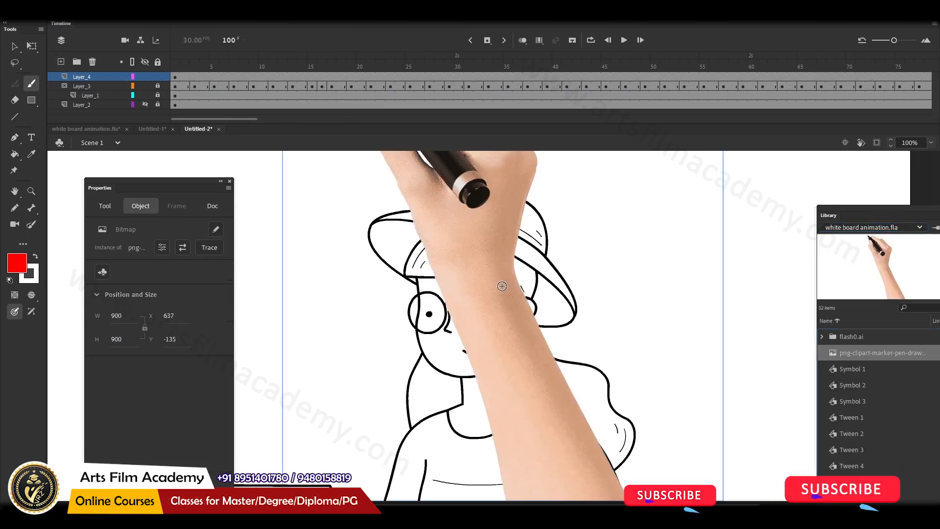
Create a classic tween on Layer_4 for the marker-hand image.
{"action": "key", "text": "ctrl+minus"}
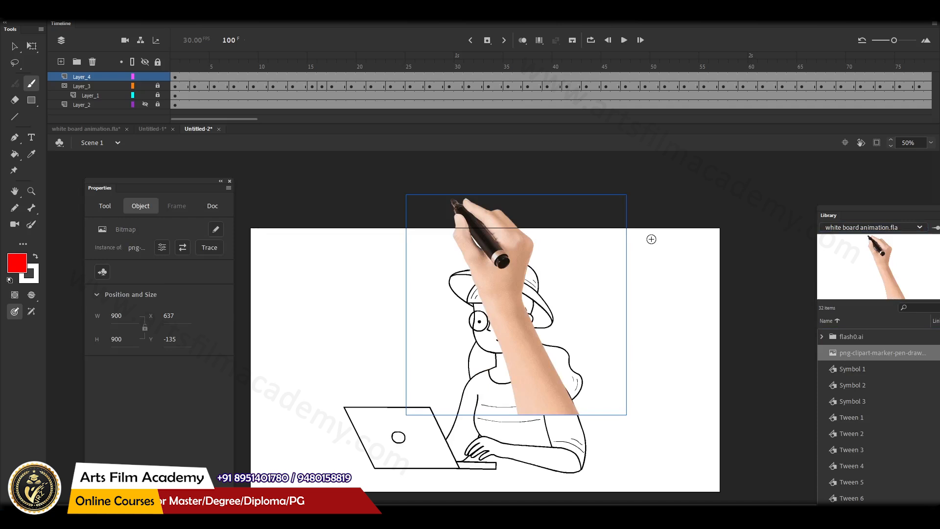
{"action": "left_click", "coordinate": [200, 79]}
{"action": "right_click", "coordinate": [203, 80]}
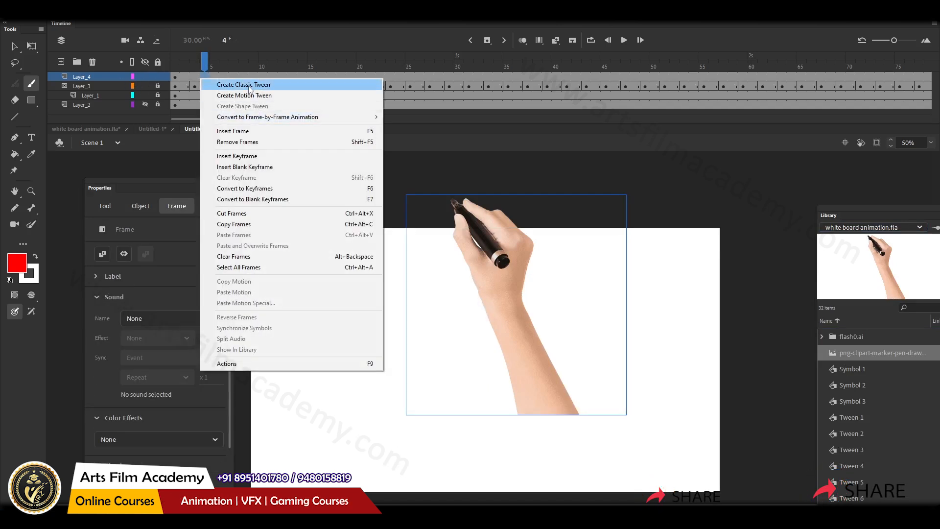
{"action": "left_click", "coordinate": [215, 83]}
Keyframe the hand at frames 1 and 3, placing the marker tip at the end of the revealed hat-crown line each time.
{"action": "left_click", "coordinate": [176, 78]}
{"action": "left_click_drag", "start_coordinate": [520, 264], "coordinate": [547, 422]}
{"action": "key", "text": "ctrl+z"}
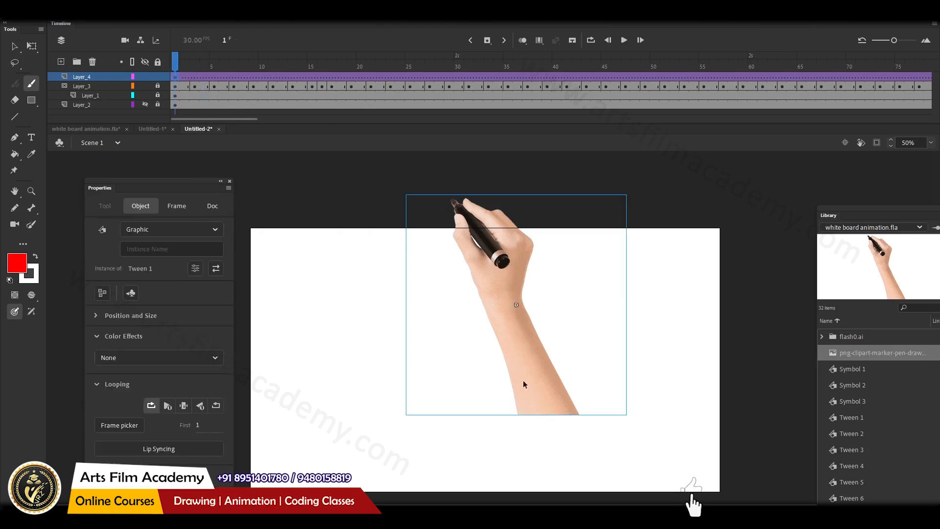
{"action": "left_click_drag", "start_coordinate": [503, 278], "coordinate": [565, 400]}
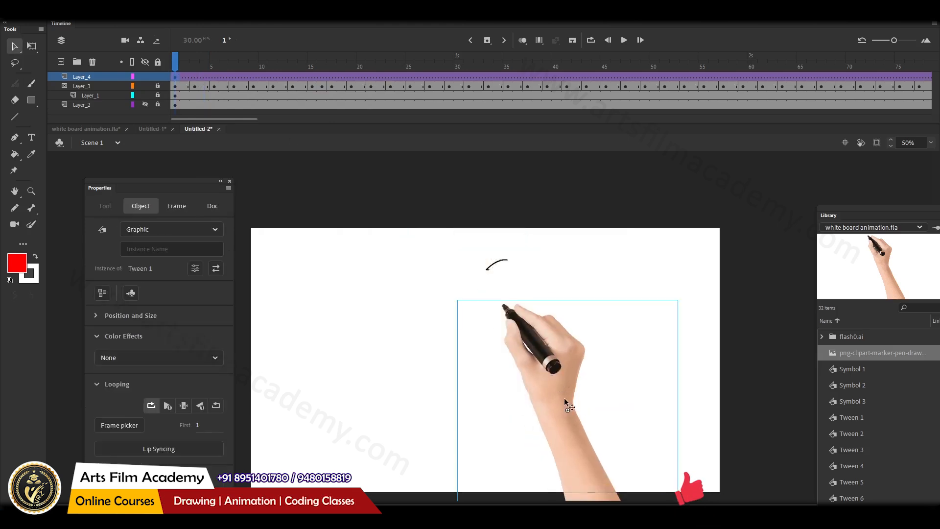
{"action": "left_click", "coordinate": [194, 77]}
{"action": "key", "text": "F6"}
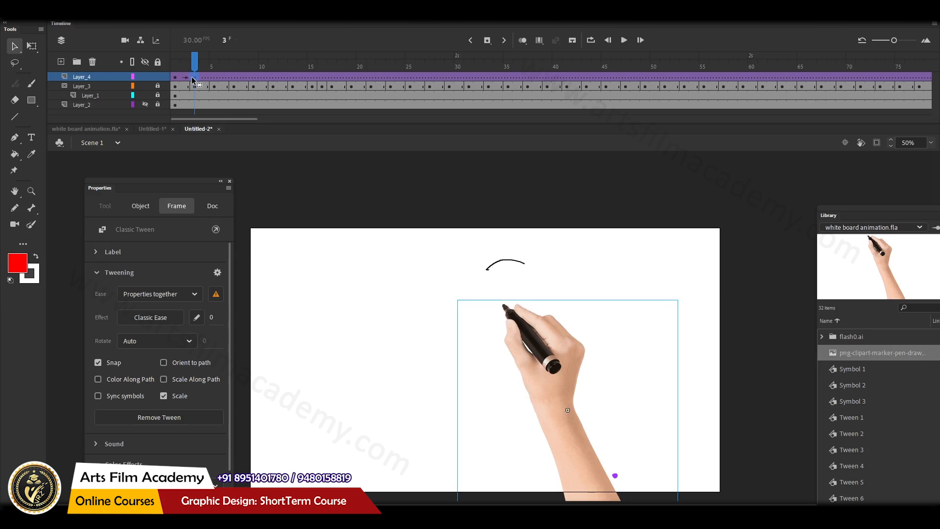
{"action": "left_click", "coordinate": [174, 78]}
{"action": "left_click_drag", "start_coordinate": [554, 345], "coordinate": [549, 302]}
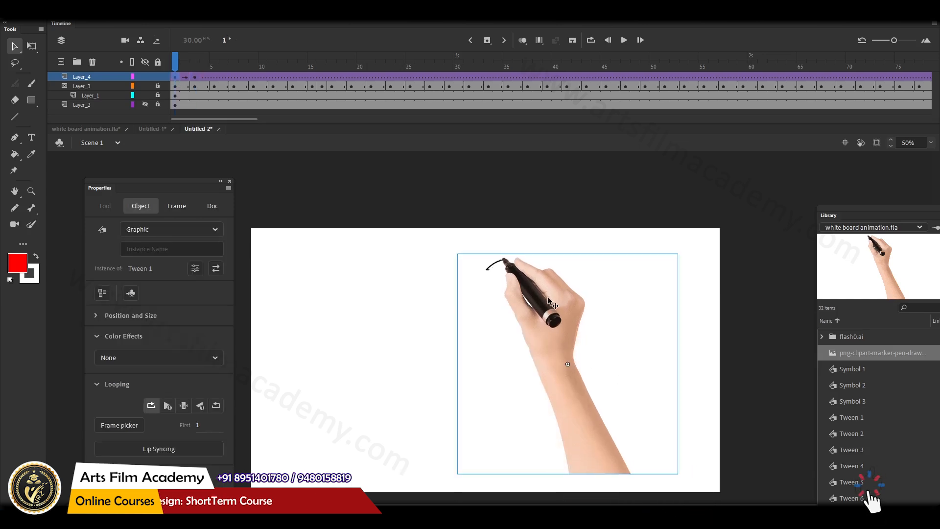
{"action": "left_click", "coordinate": [195, 78]}
{"action": "left_click_drag", "start_coordinate": [542, 343], "coordinate": [559, 304]}
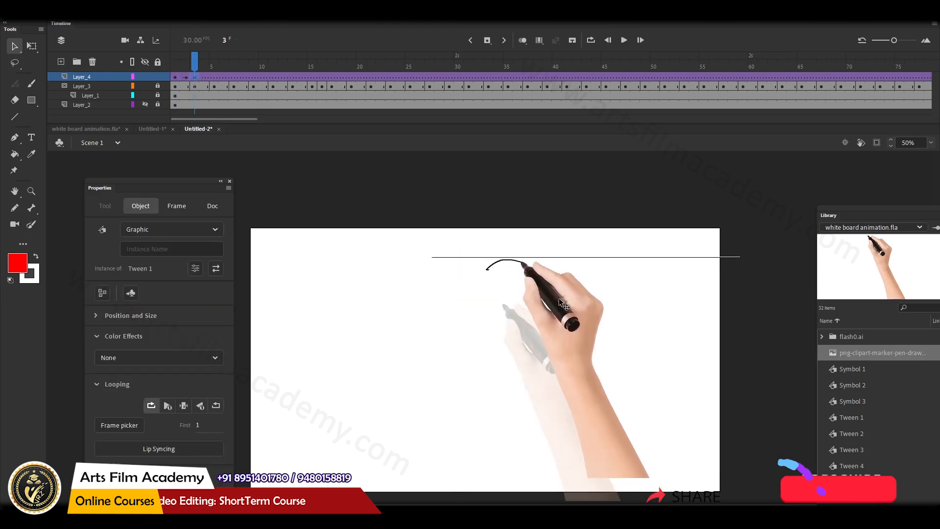
Add hand keyframes at frames 5 and 7, moving the marker tip down the right side of the hat crown.
{"action": "left_click", "coordinate": [213, 77]}
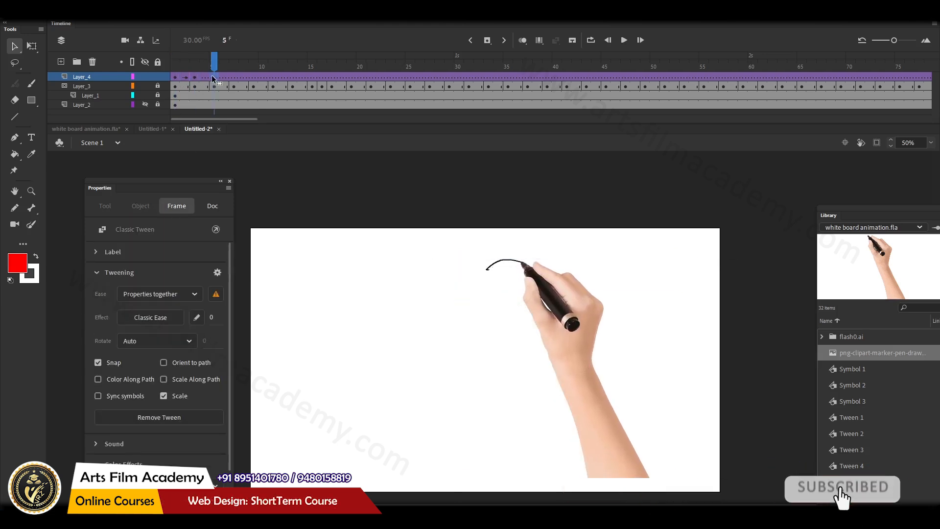
{"action": "mouse_move", "coordinate": [554, 300]}
{"action": "left_mouse_down"}
{"action": "mouse_move", "coordinate": [564, 354]}
{"action": "mouse_move", "coordinate": [566, 310]}
{"action": "left_mouse_up"}
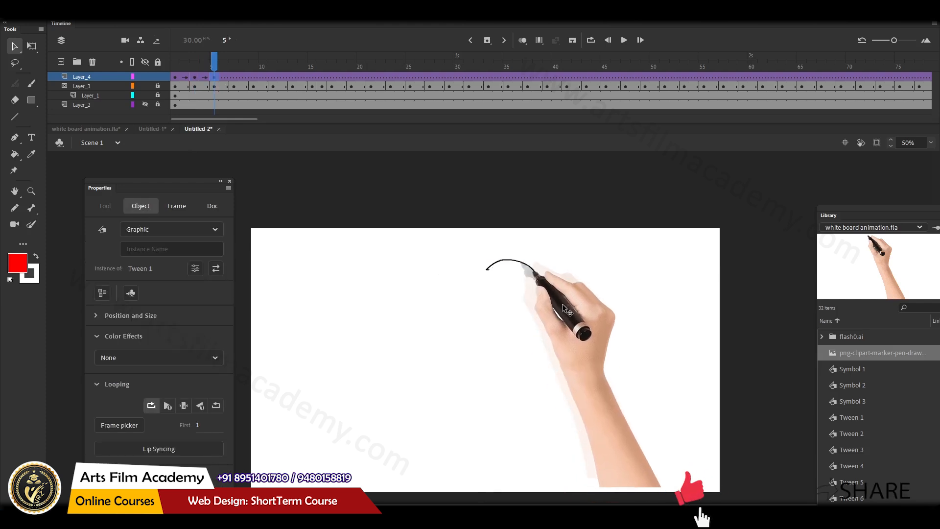
{"action": "left_click", "coordinate": [232, 78]}
{"action": "mouse_move", "coordinate": [559, 296]}
{"action": "left_mouse_down"}
{"action": "mouse_move", "coordinate": [559, 326]}
{"action": "mouse_move", "coordinate": [564, 315]}
{"action": "left_mouse_up"}
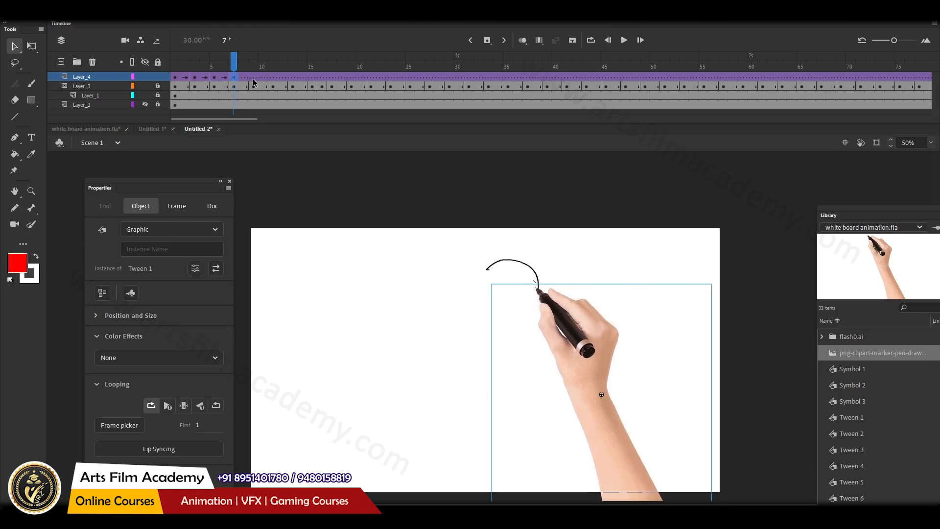
Add hand keyframes at frames 9 and 11, moving the marker tip along the left part of the hat brim's upper line.
{"action": "left_click", "coordinate": [253, 78]}
{"action": "left_click", "coordinate": [510, 306]}
{"action": "left_click_drag", "start_coordinate": [590, 329], "coordinate": [507, 312]}
{"action": "left_click_drag", "start_coordinate": [504, 313], "coordinate": [522, 306]}
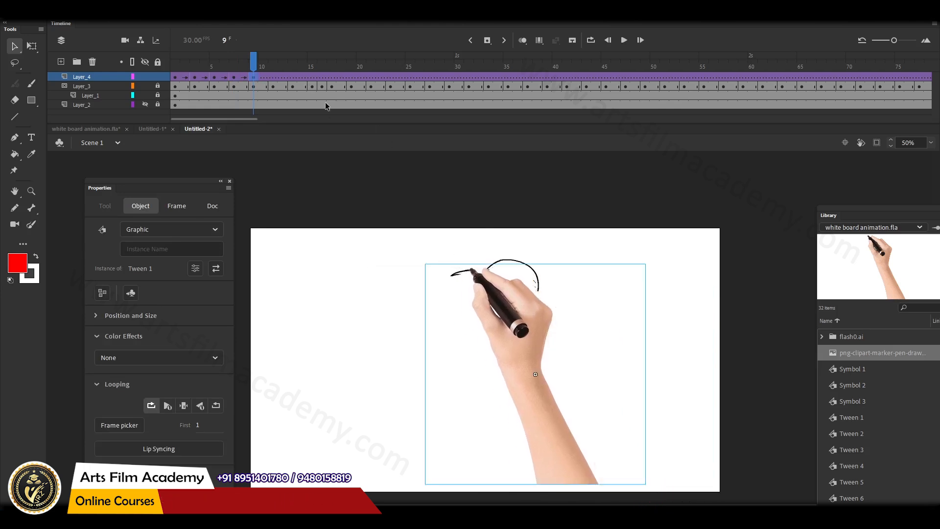
{"action": "left_click", "coordinate": [273, 78]}
{"action": "left_click_drag", "start_coordinate": [490, 284], "coordinate": [505, 283]}
Add hand keyframes at frames 13 and 15, continuing the marker tip along the brim line below the crown.
{"action": "left_click", "coordinate": [293, 78]}
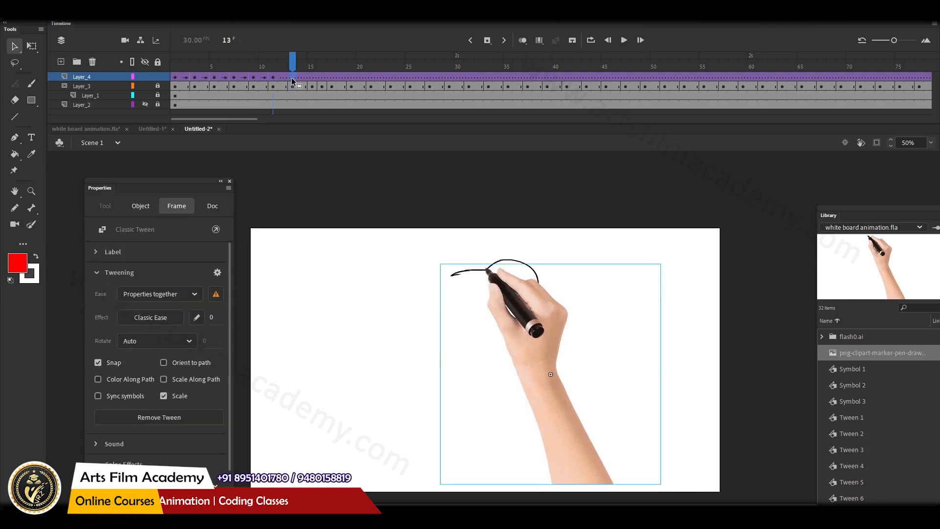
{"action": "mouse_move", "coordinate": [544, 306]}
{"action": "left_mouse_down"}
{"action": "mouse_move", "coordinate": [546, 342]}
{"action": "mouse_move", "coordinate": [565, 311]}
{"action": "left_mouse_up"}
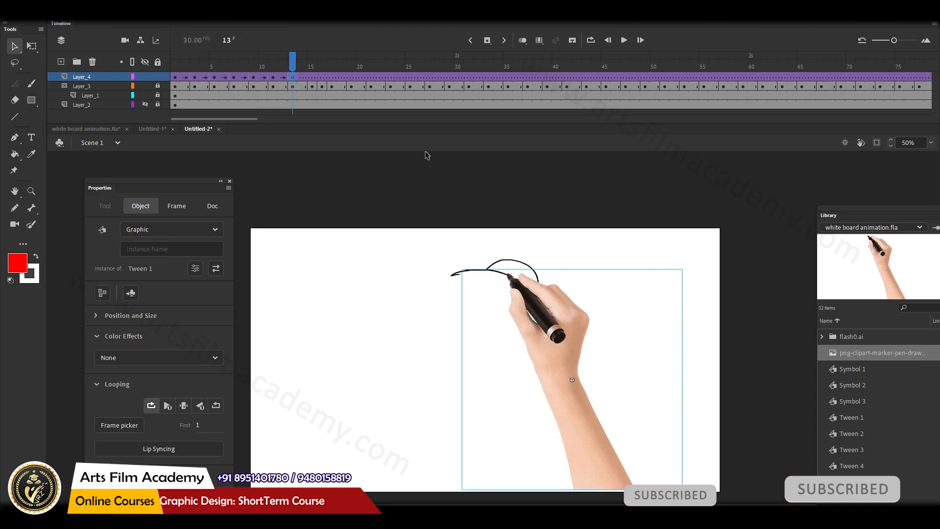
{"action": "left_click", "coordinate": [313, 77]}
{"action": "key", "text": "F6"}
{"action": "mouse_move", "coordinate": [538, 307]}
{"action": "left_mouse_down"}
{"action": "mouse_move", "coordinate": [552, 340]}
{"action": "mouse_move", "coordinate": [552, 315]}
{"action": "left_mouse_up"}
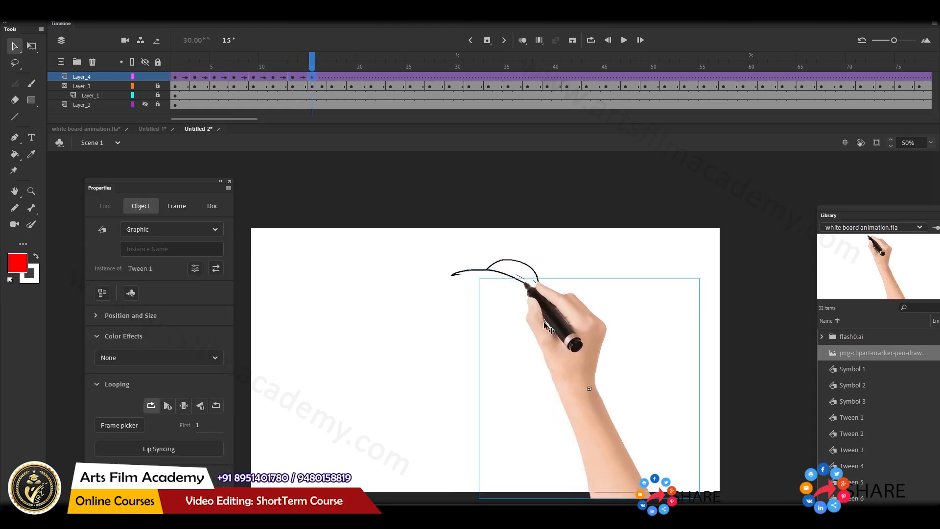
Add hand keyframes at frames 17 and 19, keeping the marker tip where the crown's right side meets the brim.
{"action": "left_click", "coordinate": [332, 78]}
{"action": "key", "text": "F6"}
{"action": "mouse_move", "coordinate": [548, 311]}
{"action": "left_mouse_down"}
{"action": "mouse_move", "coordinate": [555, 334]}
{"action": "mouse_move", "coordinate": [558, 319]}
{"action": "left_mouse_up"}
{"action": "left_click", "coordinate": [352, 79]}
{"action": "key", "text": "F6"}
{"action": "mouse_move", "coordinate": [566, 317]}
{"action": "left_mouse_down"}
{"action": "mouse_move", "coordinate": [500, 301]}
{"action": "mouse_move", "coordinate": [555, 313]}
{"action": "left_mouse_up"}
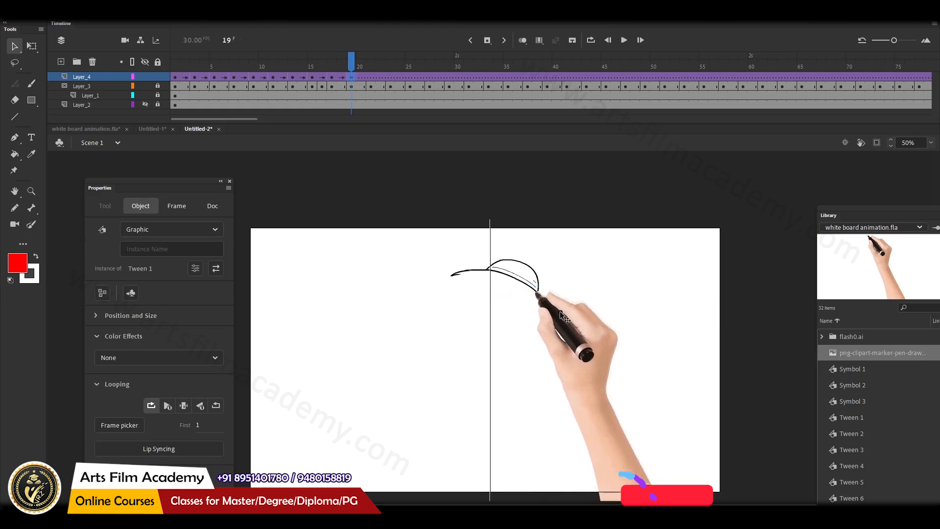
Add a frame 21 keyframe with the marker tip at the brim's lower right end, and nudge the hand at frame 19.
{"action": "left_click", "coordinate": [371, 78]}
{"action": "key", "text": "F6"}
{"action": "mouse_move", "coordinate": [577, 338]}
{"action": "left_mouse_down"}
{"action": "mouse_move", "coordinate": [585, 397]}
{"action": "mouse_move", "coordinate": [587, 350]}
{"action": "left_mouse_up"}
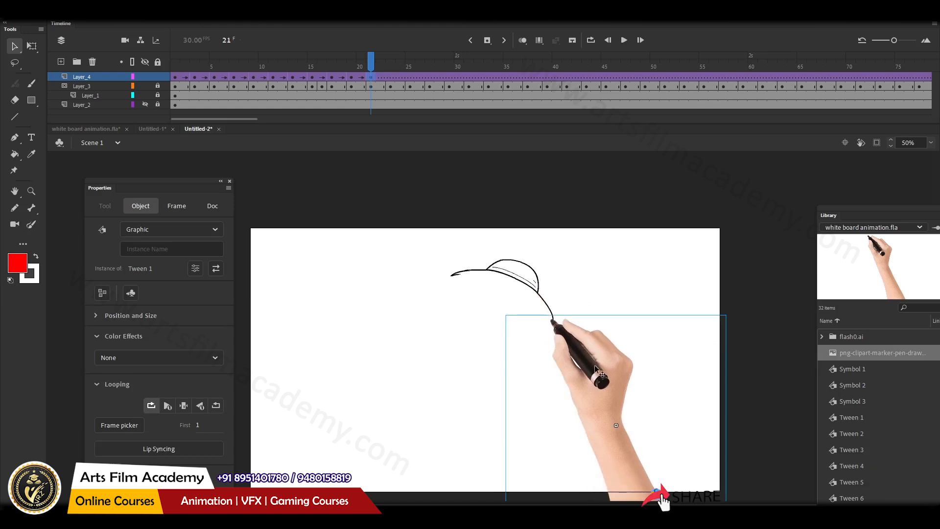
{"action": "left_click", "coordinate": [351, 77]}
{"action": "mouse_move", "coordinate": [589, 339]}
{"action": "left_mouse_down"}
{"action": "mouse_move", "coordinate": [602, 351]}
{"action": "mouse_move", "coordinate": [595, 338]}
{"action": "left_mouse_up"}
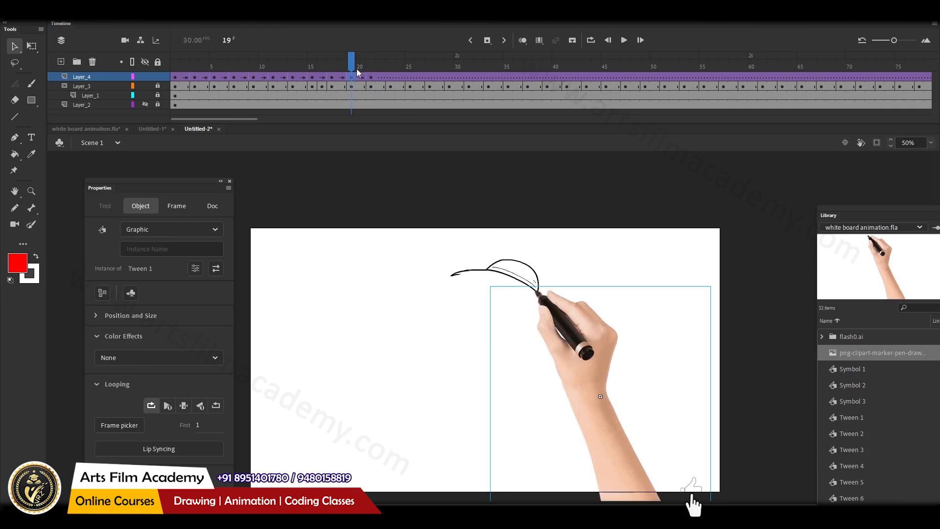
{"action": "left_click", "coordinate": [371, 77]}
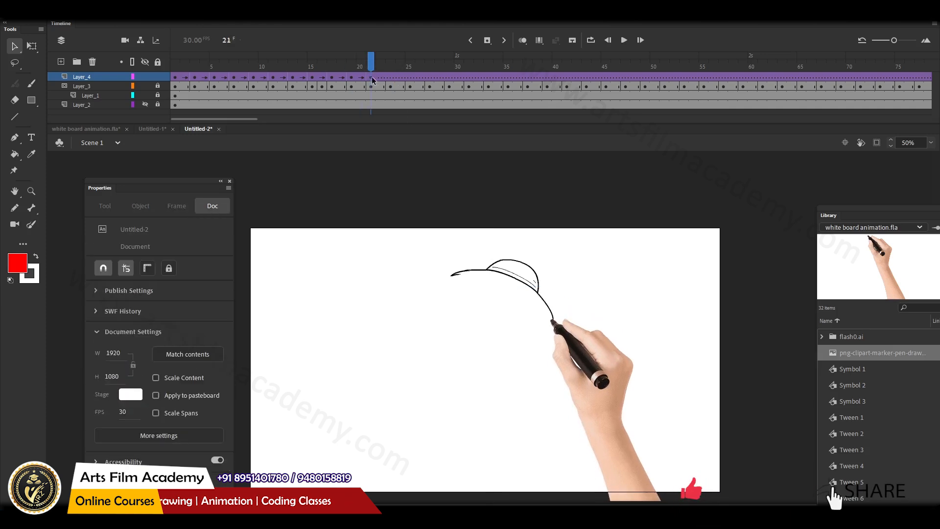
Add hand keyframes at frames 23 and 25, moving the marker tip back up along the brim's lower line.
{"action": "left_click", "coordinate": [391, 77]}
{"action": "left_click_drag", "start_coordinate": [581, 361], "coordinate": [572, 345]}
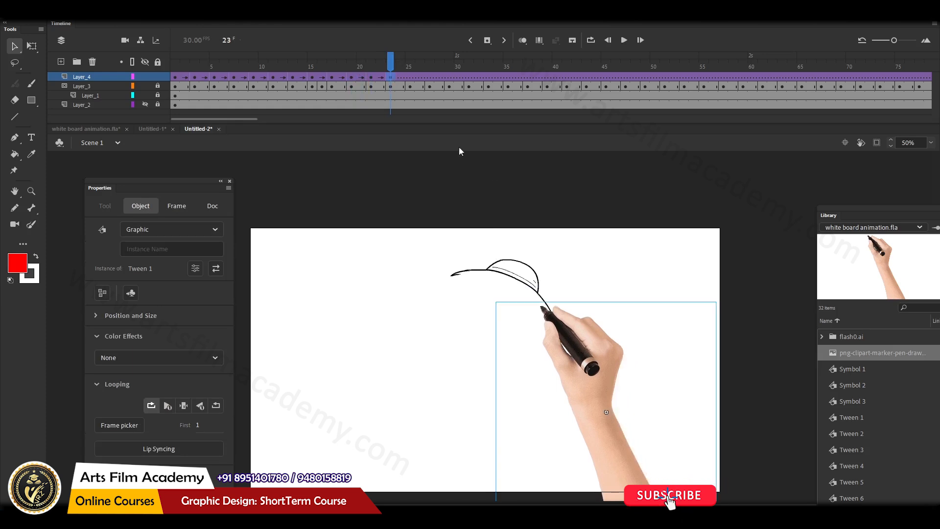
{"action": "left_click", "coordinate": [409, 78]}
{"action": "mouse_move", "coordinate": [605, 339]}
{"action": "left_mouse_down"}
{"action": "mouse_move", "coordinate": [574, 346]}
{"action": "mouse_move", "coordinate": [580, 337]}
{"action": "mouse_move", "coordinate": [542, 325]}
{"action": "mouse_move", "coordinate": [555, 329]}
{"action": "left_mouse_up"}
Add hand keyframes at frames 27, 29 and 31, bringing the marker tip back to the brim's left end.
{"action": "left_click", "coordinate": [428, 78]}
{"action": "key", "text": "F6"}
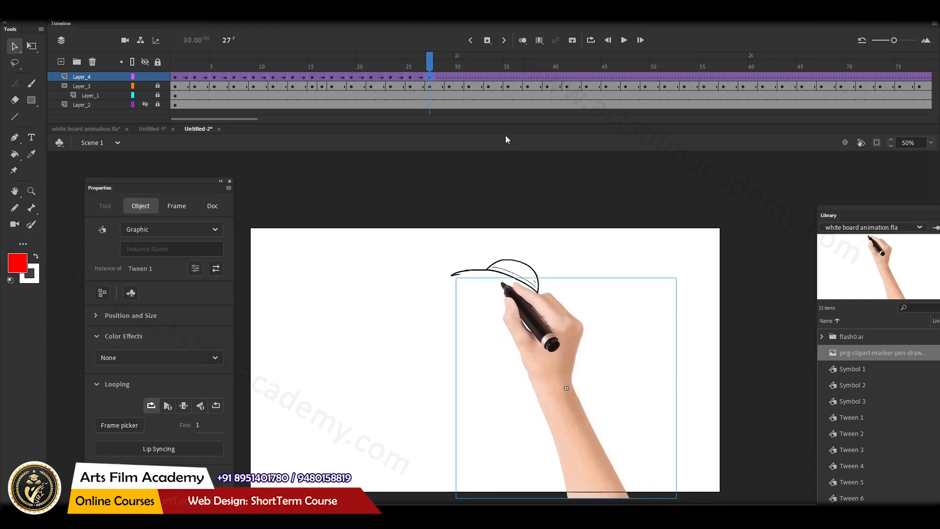
{"action": "left_click", "coordinate": [450, 83]}
{"action": "left_click_drag", "start_coordinate": [539, 325], "coordinate": [501, 302]}
{"action": "left_click", "coordinate": [468, 78]}
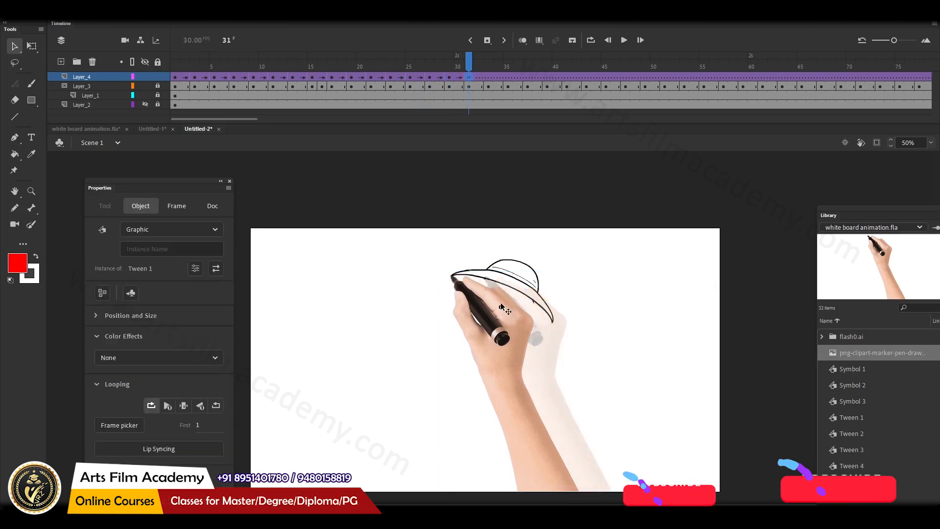
Play back and scrub through the hand drawing the hat, returning to frame 1.
{"action": "left_click", "coordinate": [362, 67]}
{"action": "key", "text": "Return"}
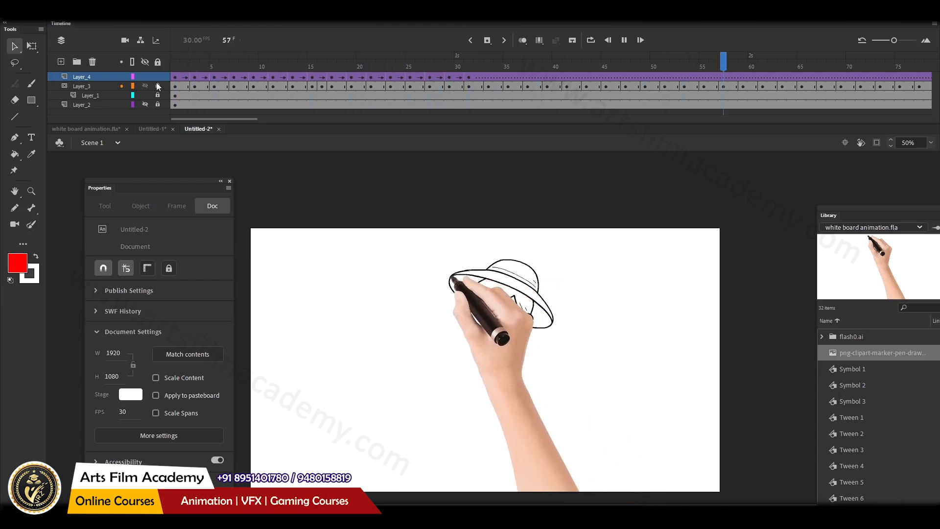
{"action": "key", "text": "Return"}
{"action": "mouse_move", "coordinate": [149, 85]}
{"action": "left_mouse_down"}
{"action": "mouse_move", "coordinate": [442, 151]}
{"action": "mouse_move", "coordinate": [176, 123]}
{"action": "mouse_move", "coordinate": [283, 125]}
{"action": "mouse_move", "coordinate": [425, 150]}
{"action": "mouse_move", "coordinate": [363, 145]}
{"action": "mouse_move", "coordinate": [466, 145]}
{"action": "left_mouse_up"}
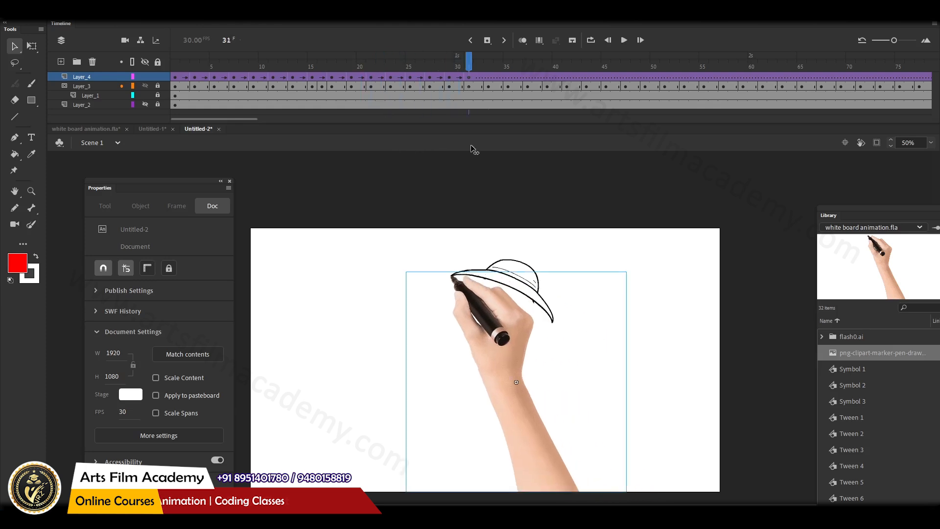
{"action": "left_click_drag", "start_coordinate": [524, 150], "coordinate": [136, 131]}
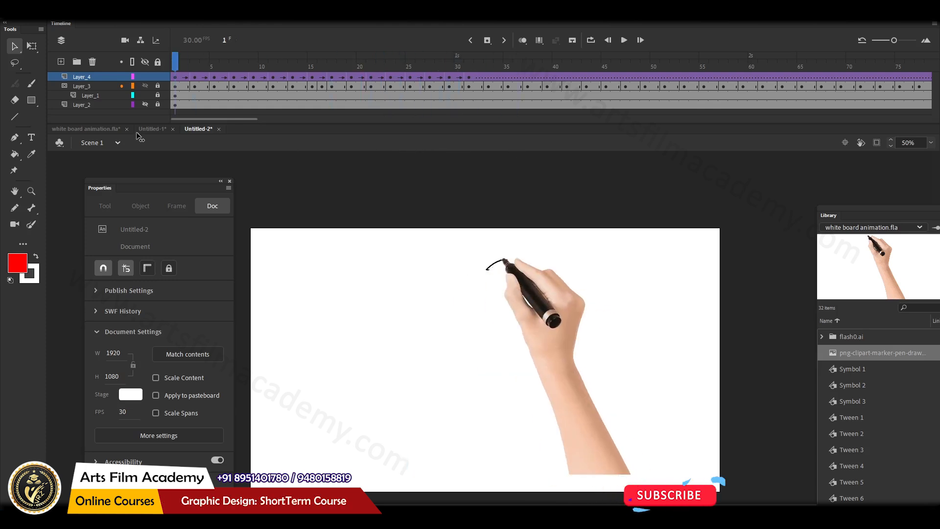
Switch to the white board animation.fla document and view its animation at frame 81.
{"action": "left_click", "coordinate": [107, 130]}
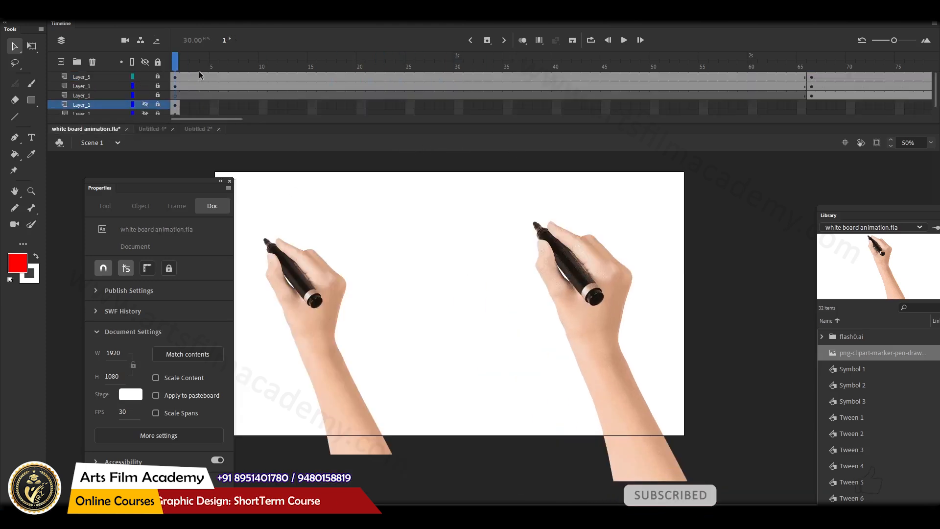
{"action": "left_click_drag", "start_coordinate": [203, 120], "coordinate": [266, 119]}
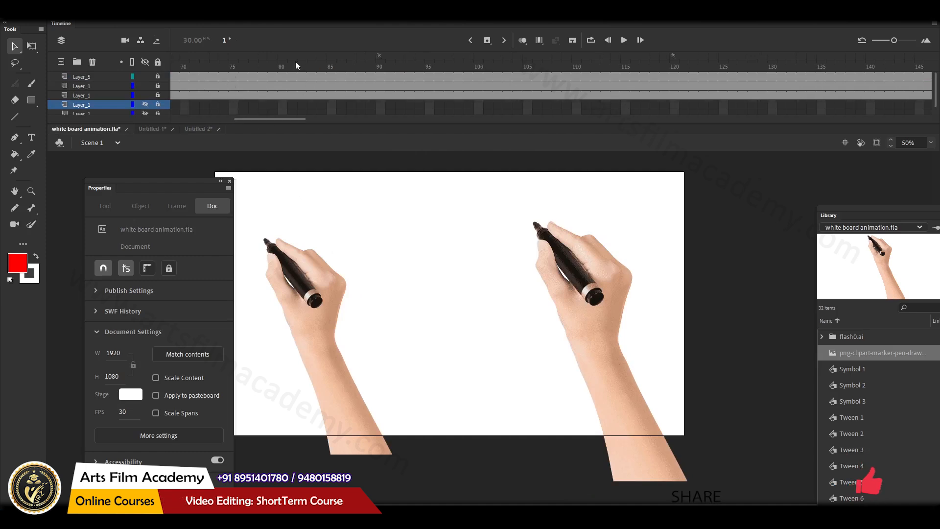
{"action": "left_click", "coordinate": [293, 65]}
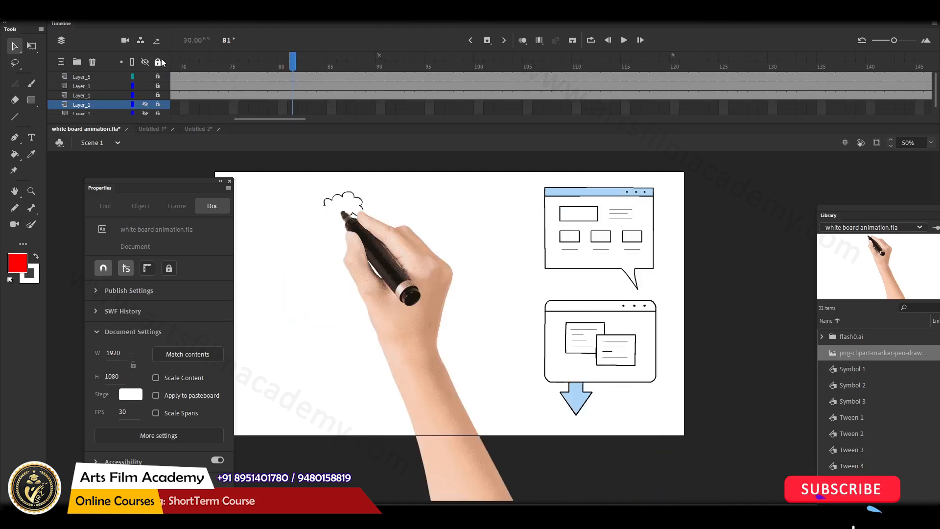
Move the two browser-window drawings off the right side of the stage and open the hand's Symbol 3 for editing.
{"action": "left_click_drag", "start_coordinate": [480, 226], "coordinate": [667, 398]}
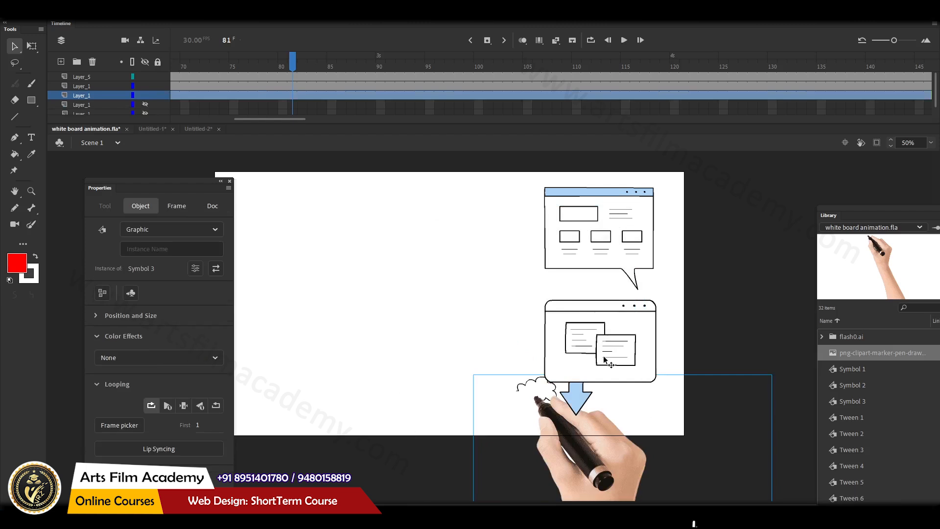
{"action": "key", "text": "ctrl+z"}
{"action": "left_click_drag", "start_coordinate": [741, 226], "coordinate": [800, 370]}
{"action": "left_click", "coordinate": [647, 313]}
{"action": "left_click_drag", "start_coordinate": [642, 273], "coordinate": [805, 264]}
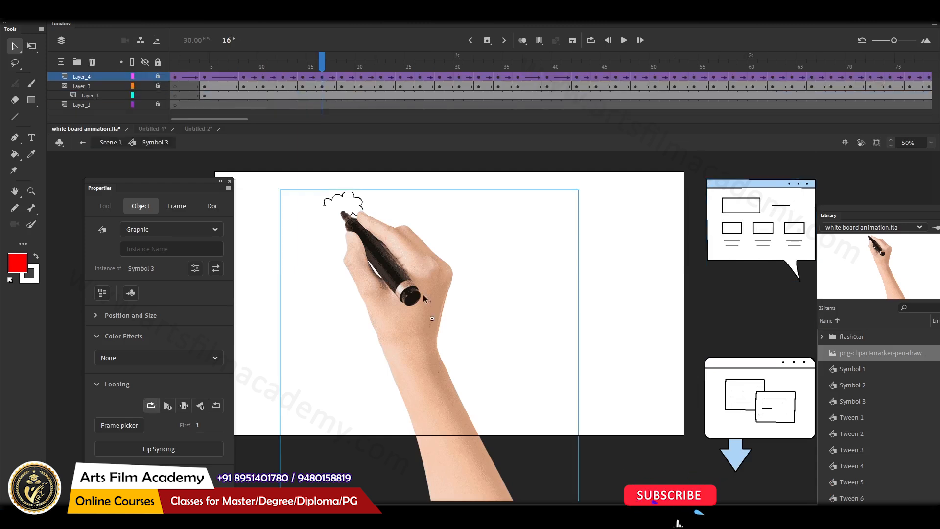
Hide the hand on Layer_4 in Symbol 3 and review the drawing reveal from frame 1 through the coloured art at frame 161.
{"action": "left_click", "coordinate": [175, 67]}
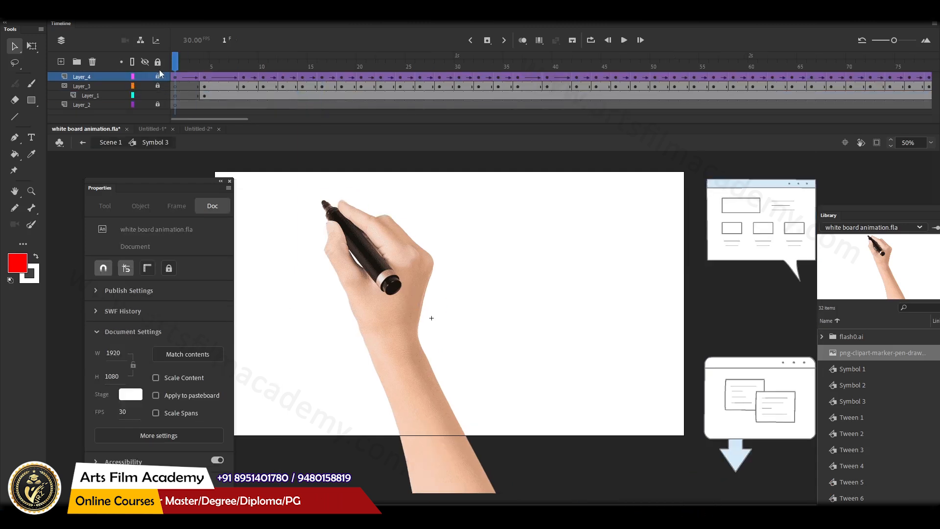
{"action": "scroll", "coordinate": [409, 272], "scroll_direction": "up", "scroll_amount": 2}
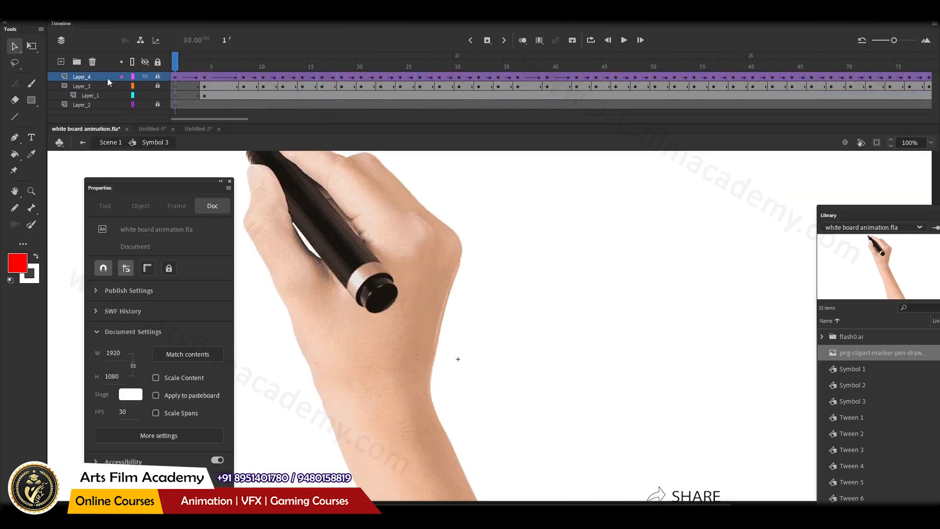
{"action": "left_click", "coordinate": [144, 77]}
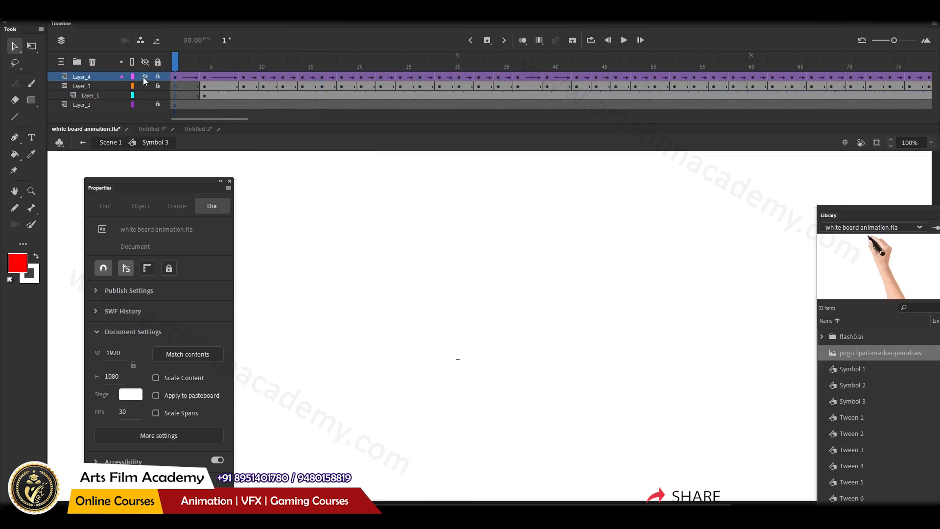
{"action": "key", "text": "ctrl+minus"}
{"action": "key", "text": "Return"}
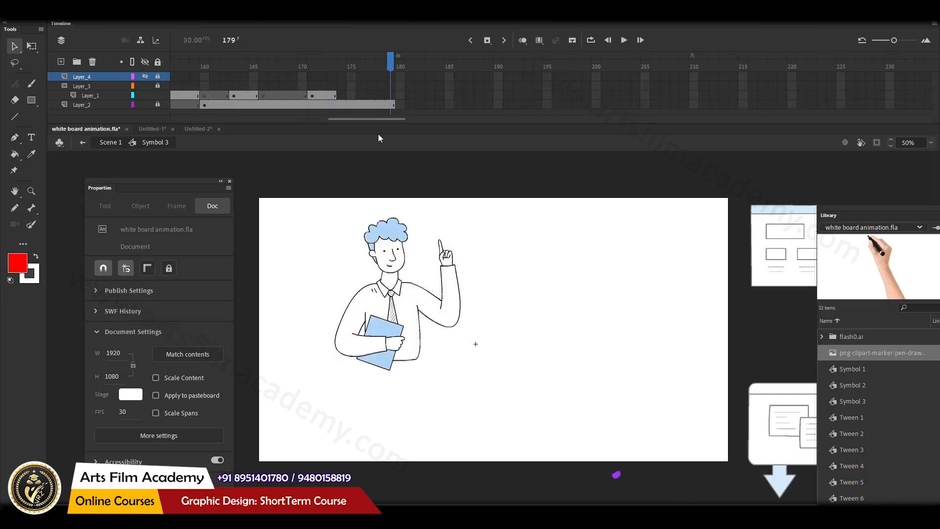
{"action": "left_click_drag", "start_coordinate": [378, 119], "coordinate": [342, 120]}
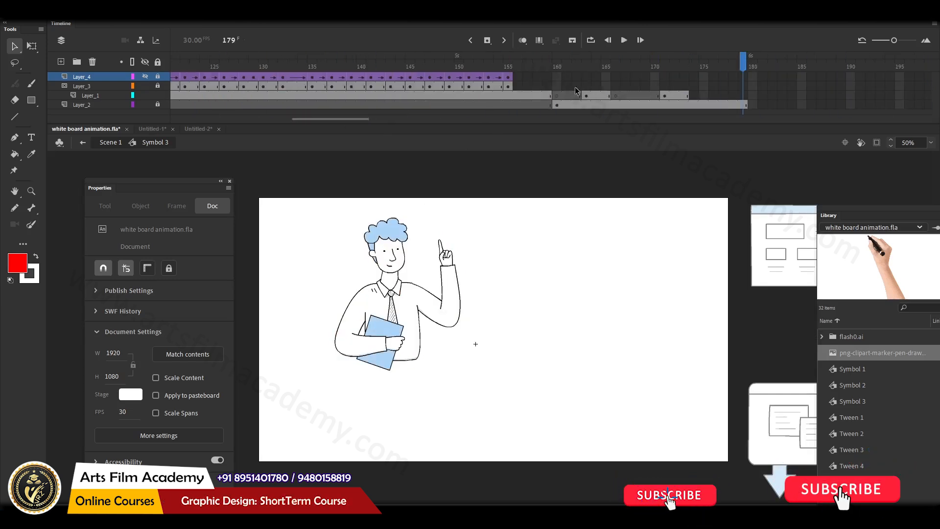
{"action": "left_click", "coordinate": [567, 66]}
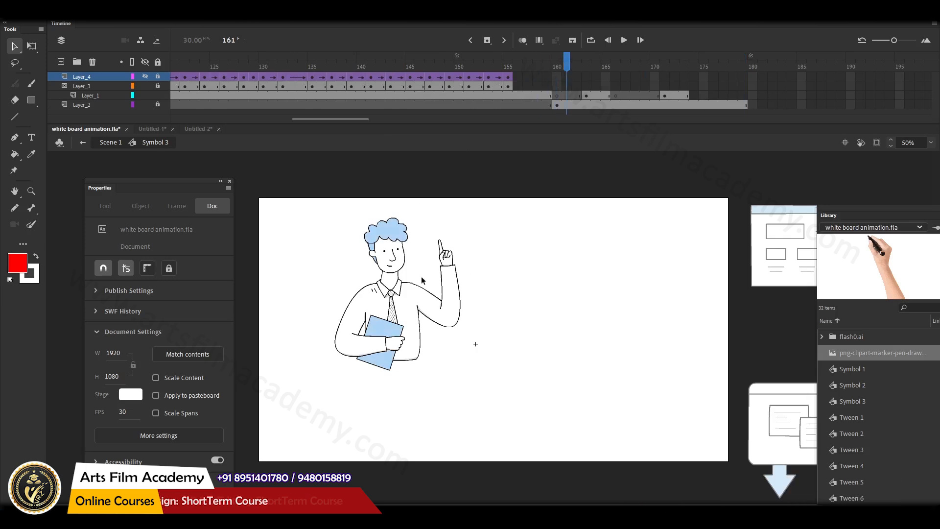
Review the man's eye blink on Layer_1 in Symbol 3, inspecting the keyframe at frame 163 and the frames up to 170.
{"action": "key", "text": "ctrl+equal"}
{"action": "left_click_drag", "start_coordinate": [376, 230], "coordinate": [485, 303]}
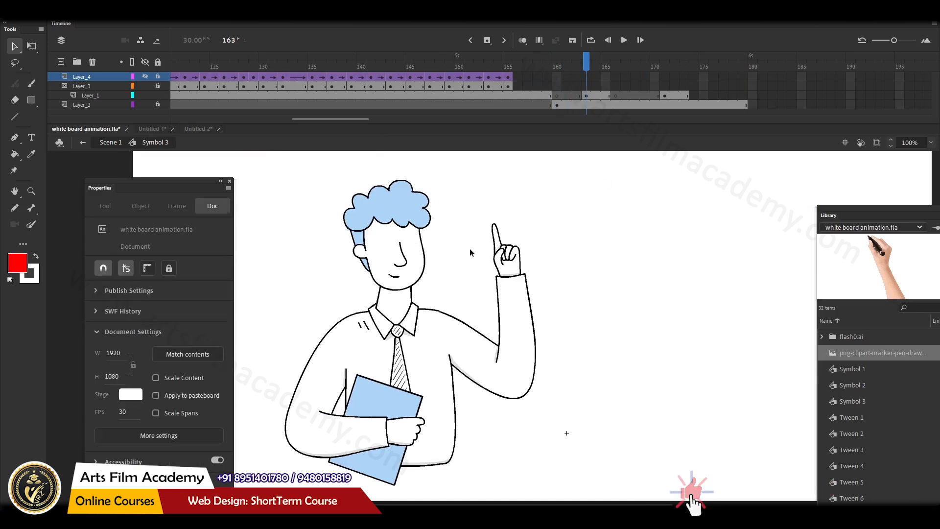
{"action": "left_click", "coordinate": [588, 96]}
{"action": "left_click", "coordinate": [586, 160]}
{"action": "key", "text": "Return"}
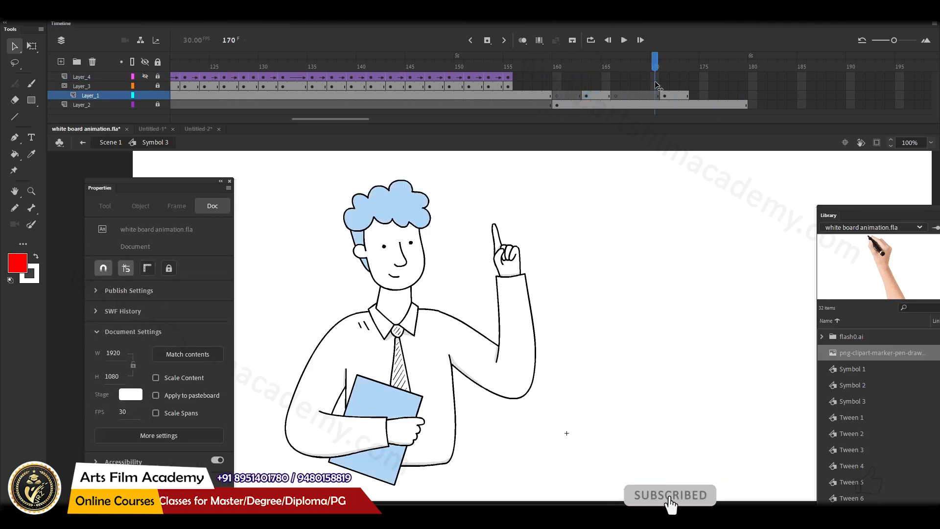
Scrub backward through the red brush mask strokes over the man drawing, from frame 121 to frame 81.
{"action": "left_click_drag", "start_coordinate": [536, 96], "coordinate": [176, 96]}
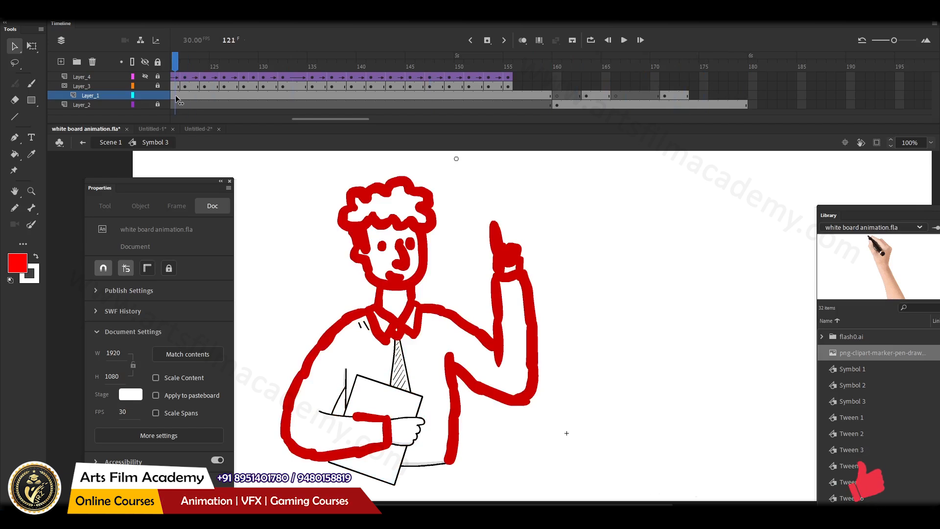
{"action": "key", "text": "ctrl+minus"}
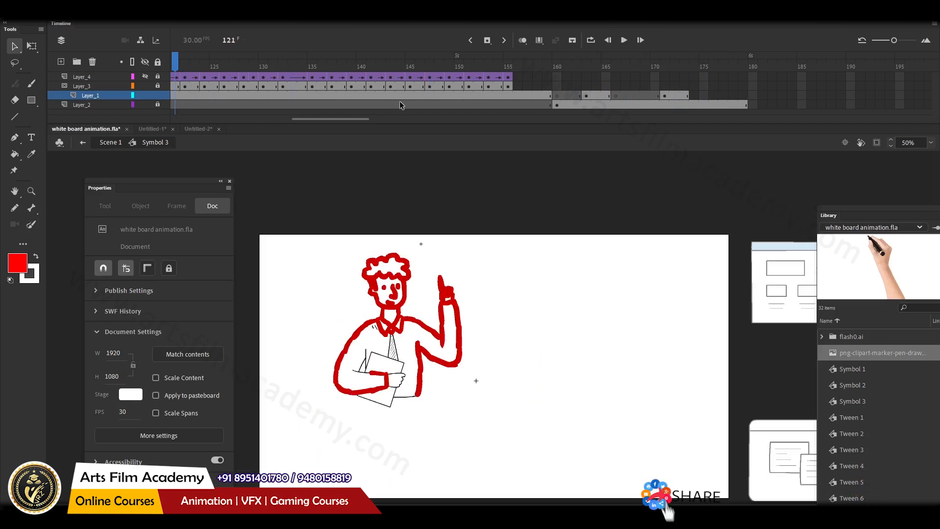
{"action": "key", "text": "ctrl+plus"}
{"action": "left_click_drag", "start_coordinate": [578, 257], "coordinate": [825, 325]}
{"action": "left_click_drag", "start_coordinate": [293, 67], "coordinate": [109, 68]}
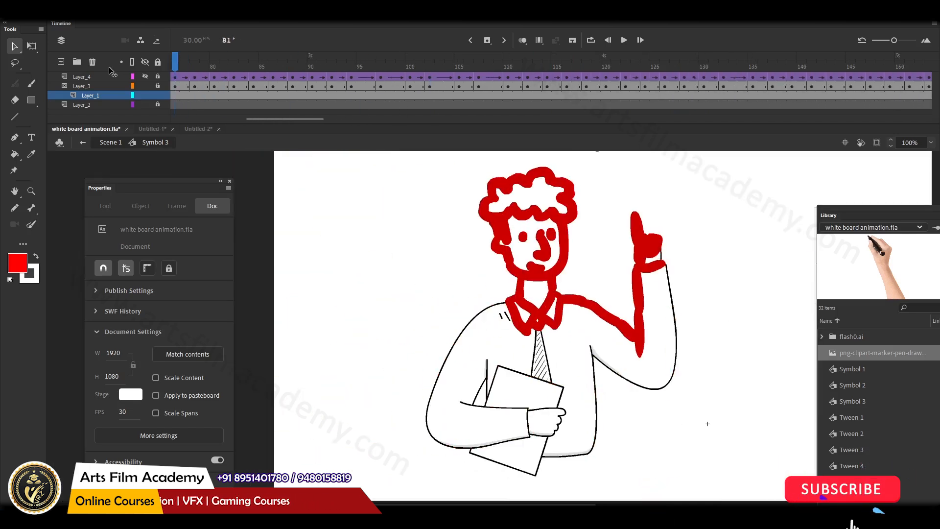
Show the hand on Layer_4 again and play Symbol 3's drawing animation from its opening frames, returning to Scene 1 with nothing selected.
{"action": "left_click", "coordinate": [145, 76]}
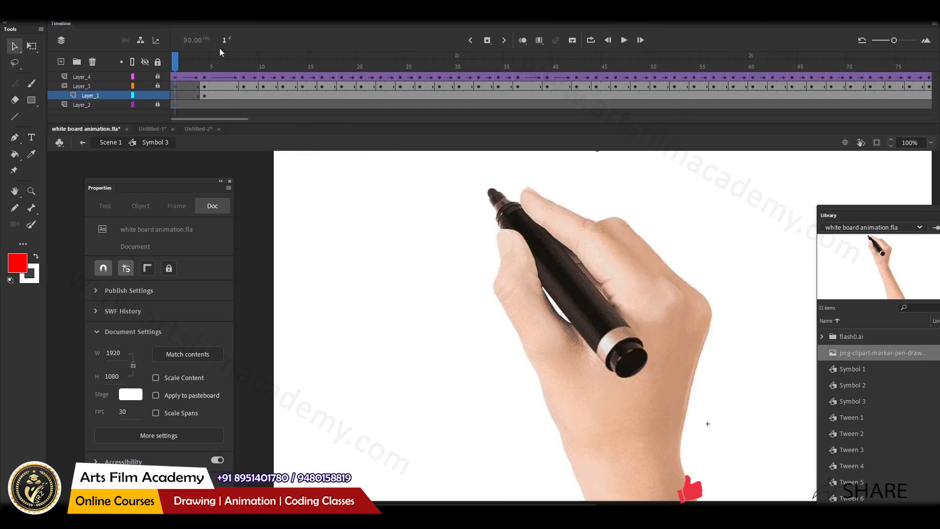
{"action": "key", "text": "ctrl+minus"}
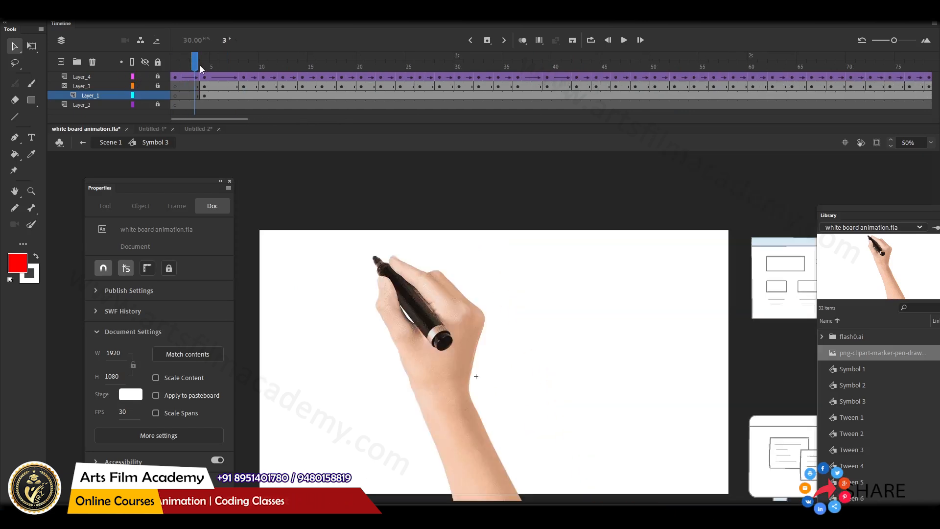
{"action": "key", "text": "Return"}
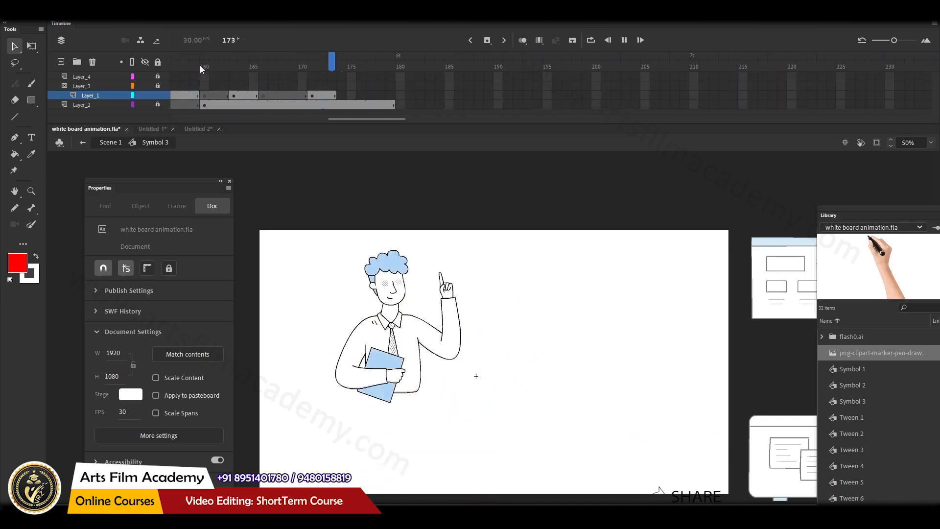
{"action": "key", "text": "Return"}
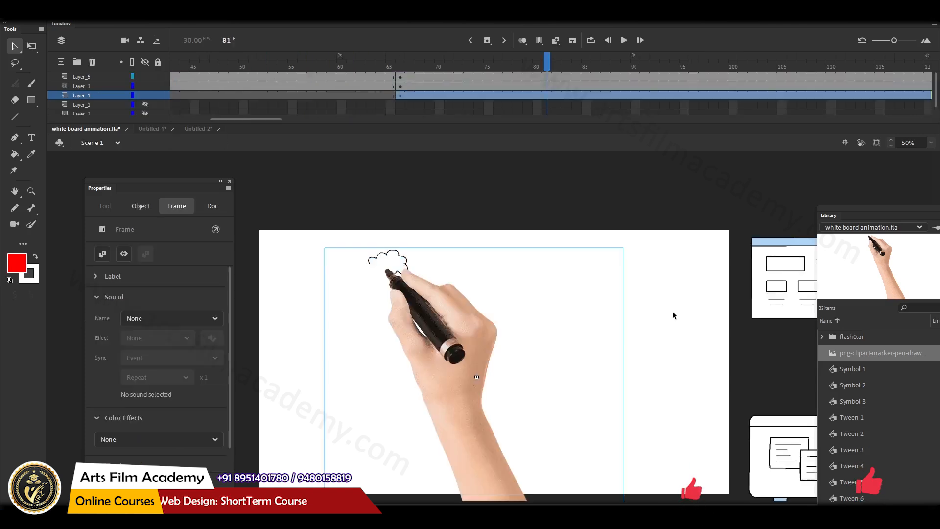
{"action": "left_click_drag", "start_coordinate": [743, 206], "coordinate": [789, 461]}
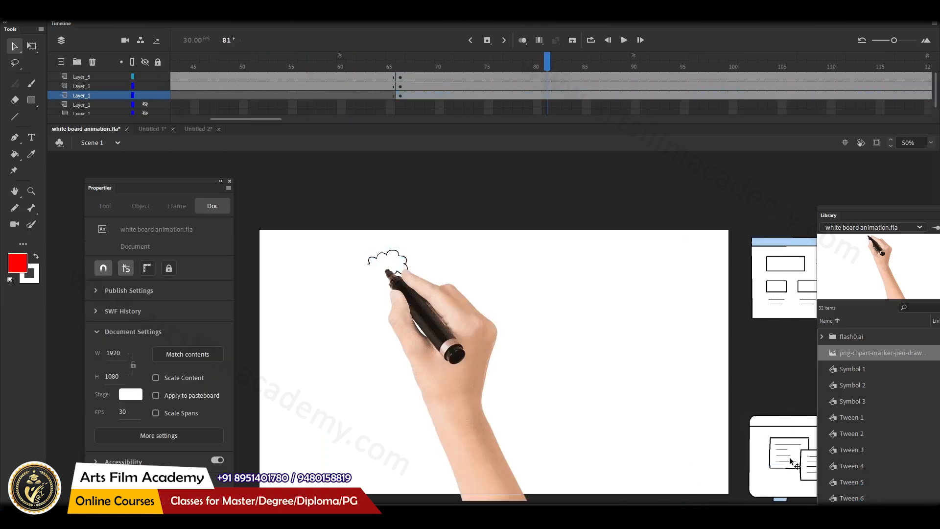